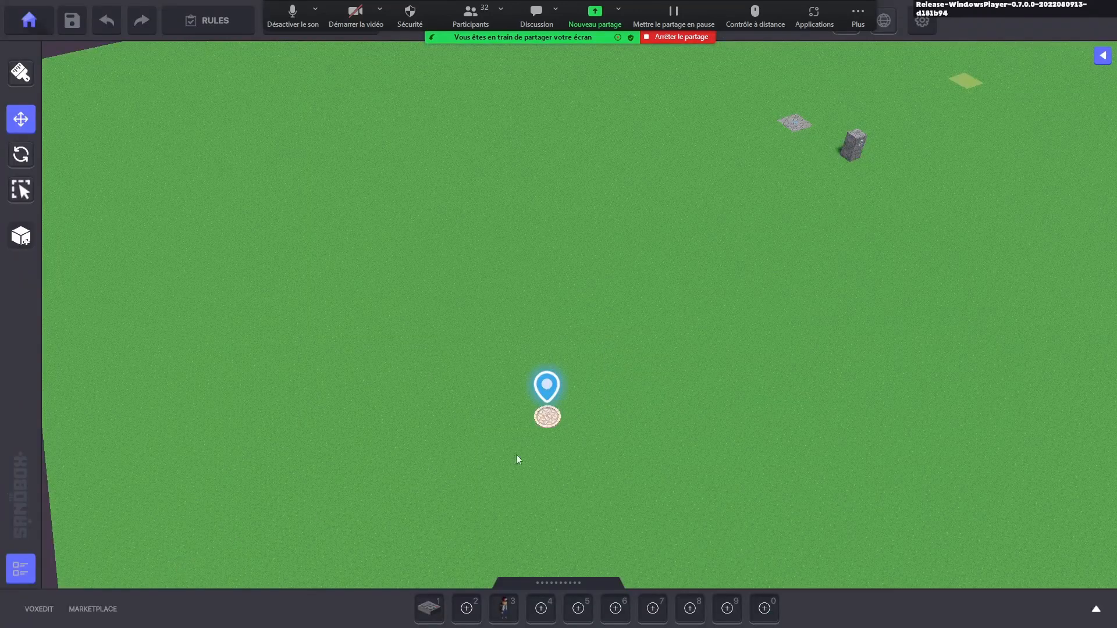
pyautogui.moveTo(658, 363); pyautogui.dragTo(640, 375, button='middle')
pyautogui.scroll(-2, 628, 378)
pyautogui.scroll(1, 620, 382)
pyautogui.scroll(2, 619, 385)
pyautogui.moveTo(642, 468); pyautogui.dragTo(634, 417, button='right')
pyautogui.moveTo(634, 417); pyautogui.dragTo(756, 422, button='middle')
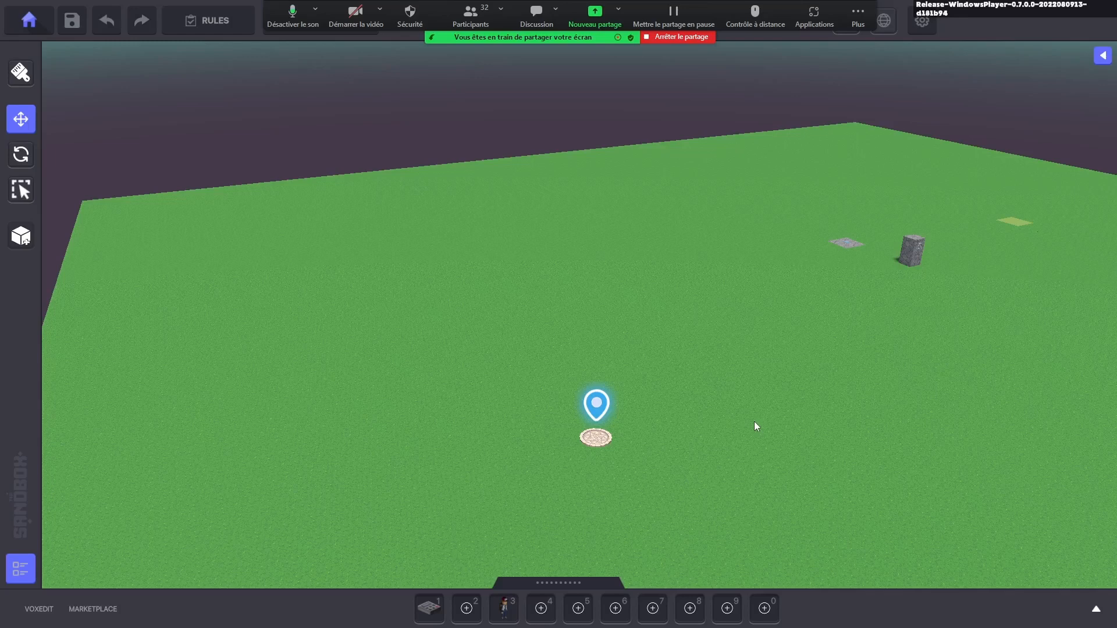
pyautogui.moveTo(715, 423); pyautogui.dragTo(734, 474, button='middle')
pyautogui.scroll(1, 661, 428)
pyautogui.moveTo(630, 402); pyautogui.dragTo(623, 424, button='right')
pyautogui.moveTo(623, 424)
pyautogui.mouseDown(button='middle')
pyautogui.moveTo(714, 427)
pyautogui.moveTo(703, 437)
pyautogui.mouseUp(button='middle')
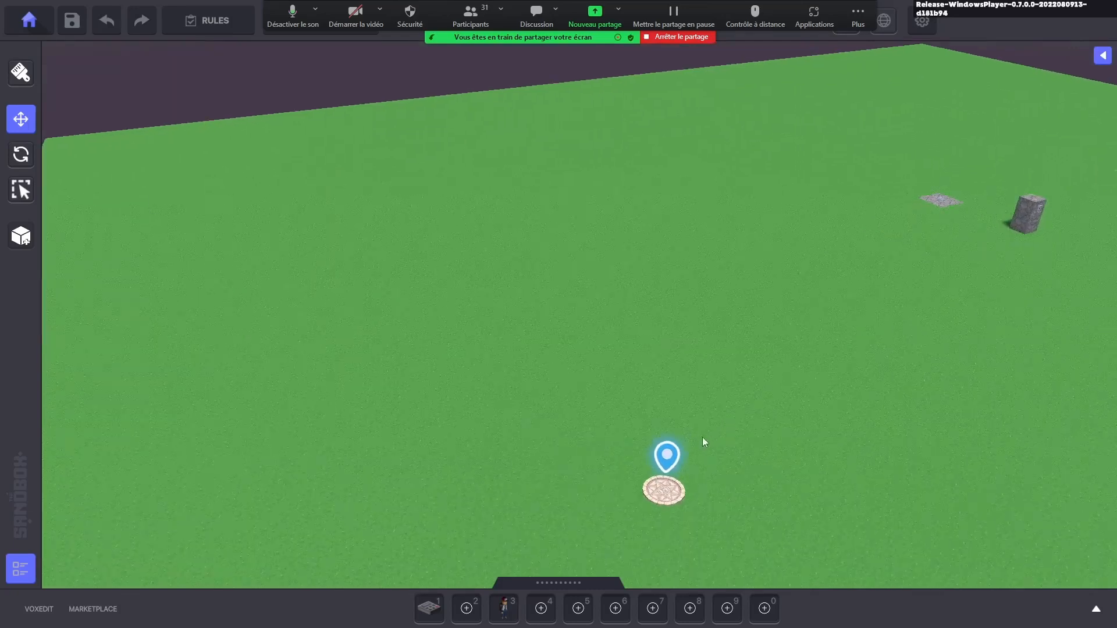
# - Place a Maximilien character on the grass near the portal and rotate it to 225° around the vertical axis
pyautogui.click(504, 608)
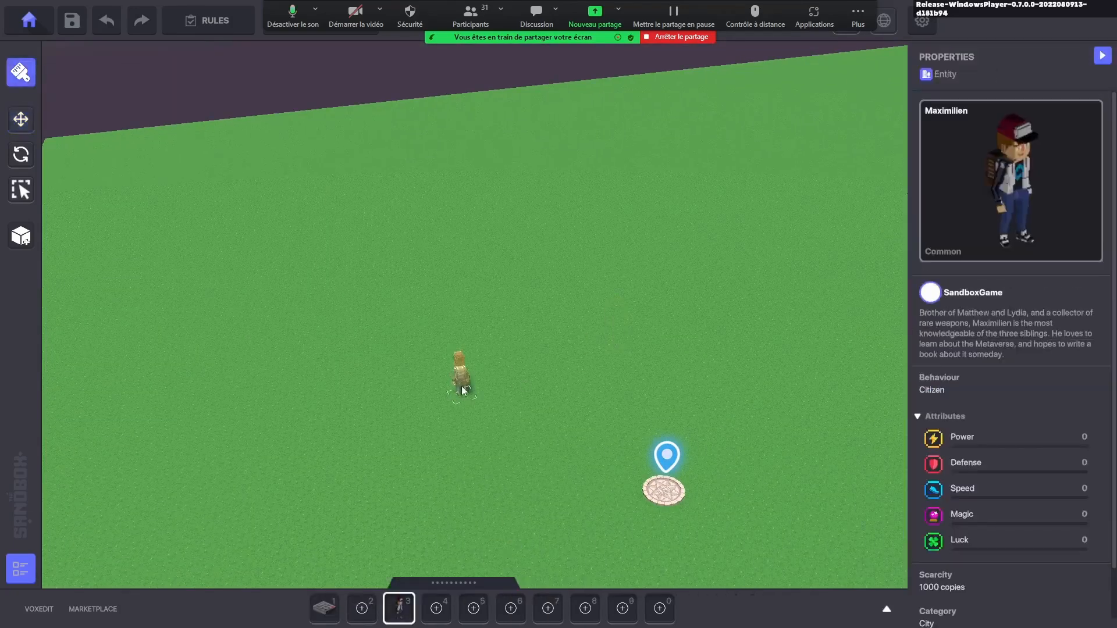
pyautogui.click(465, 378)
pyautogui.click(21, 154)
pyautogui.click(468, 356)
pyautogui.moveTo(504, 424); pyautogui.dragTo(873, 336)
# - Change Maximilien's behaviour to Melee Enemy
pyautogui.scroll(-5, 1047, 347)
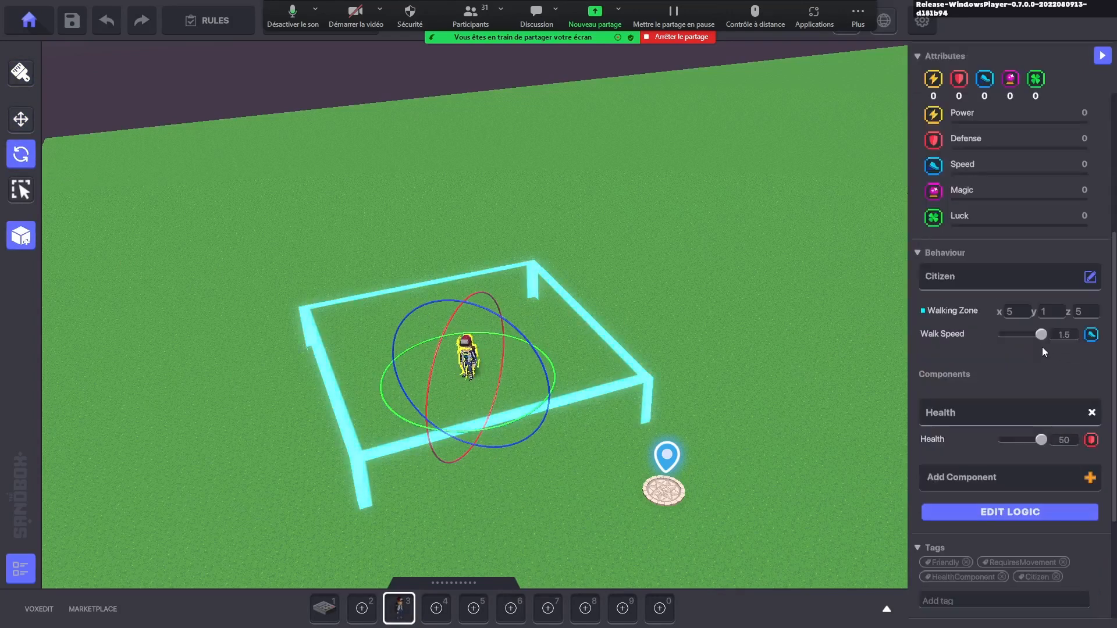
pyautogui.scroll(3, 1028, 346)
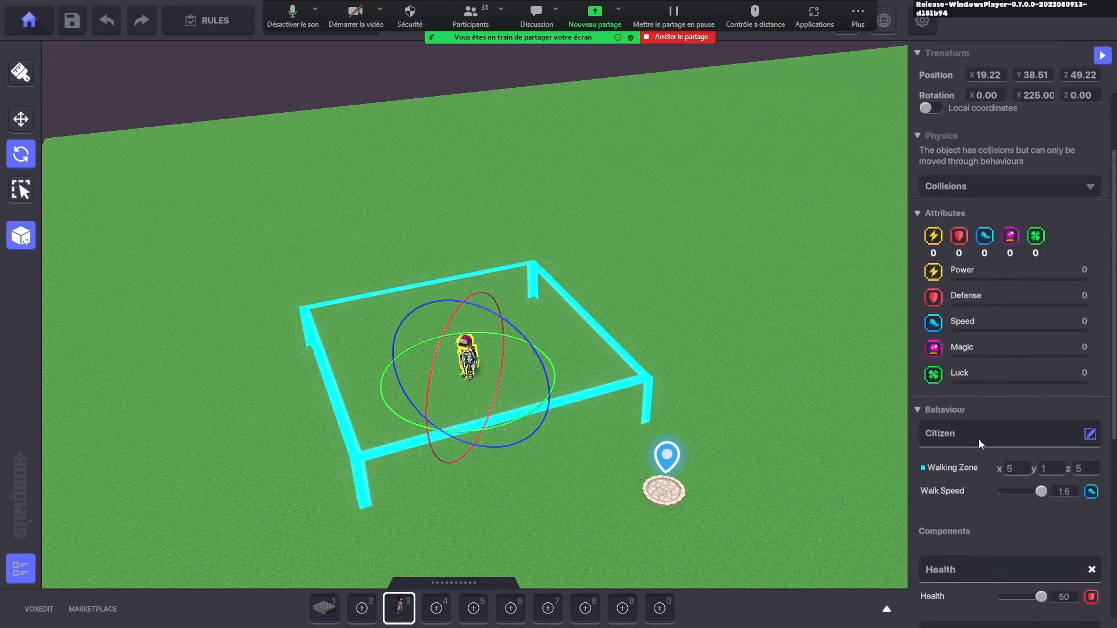
pyautogui.scroll(-3, 979, 436)
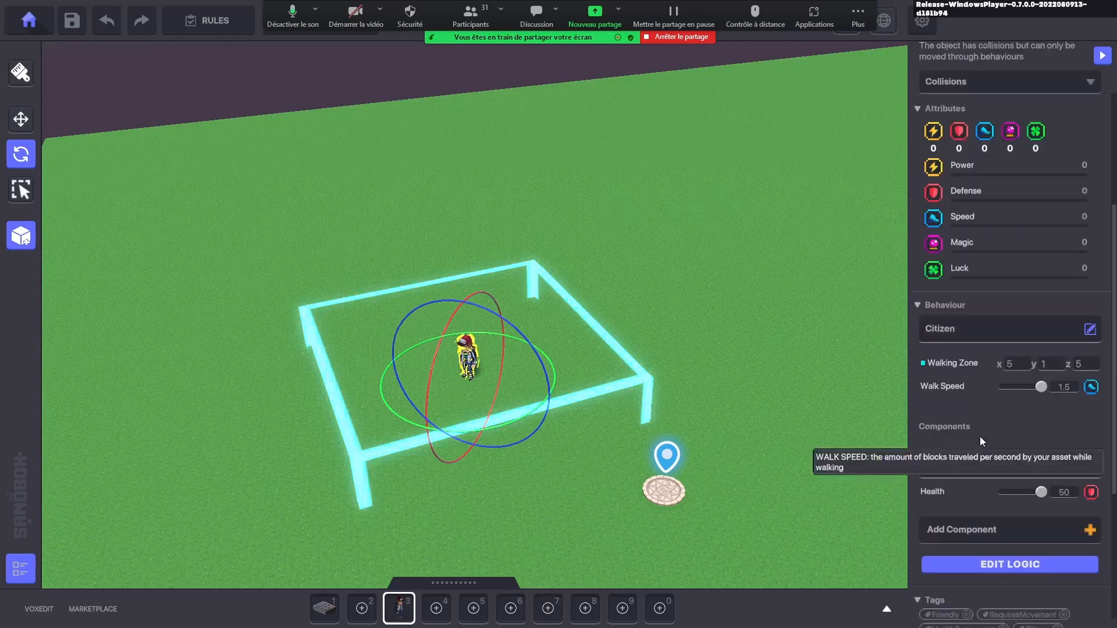
pyautogui.click(964, 332)
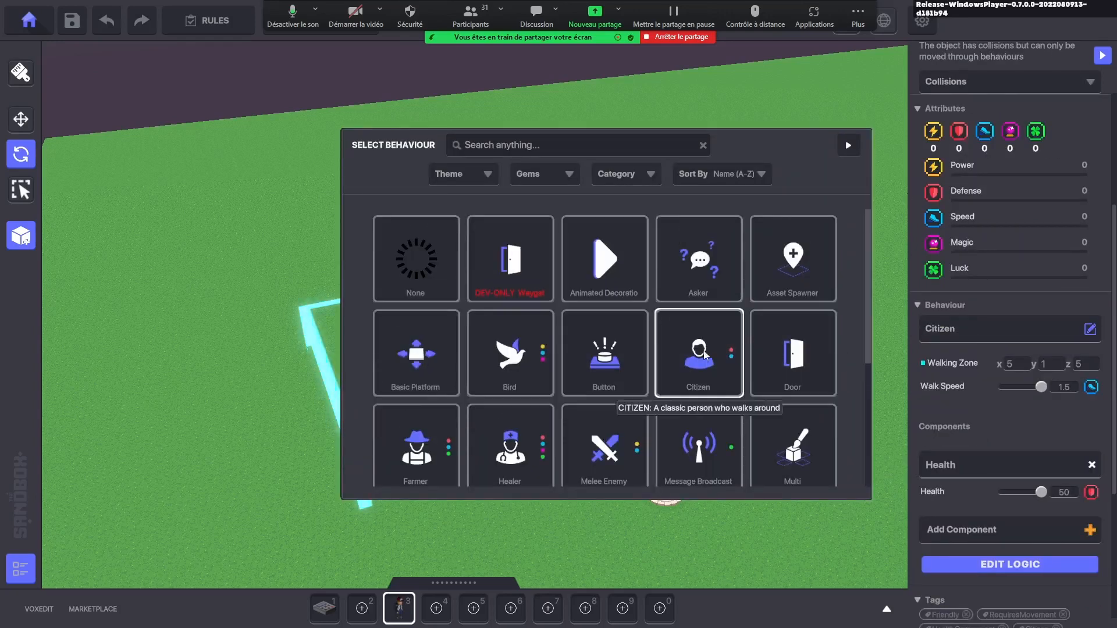
pyautogui.scroll(-3, 678, 357)
pyautogui.scroll(1, 678, 357)
pyautogui.click(605, 317)
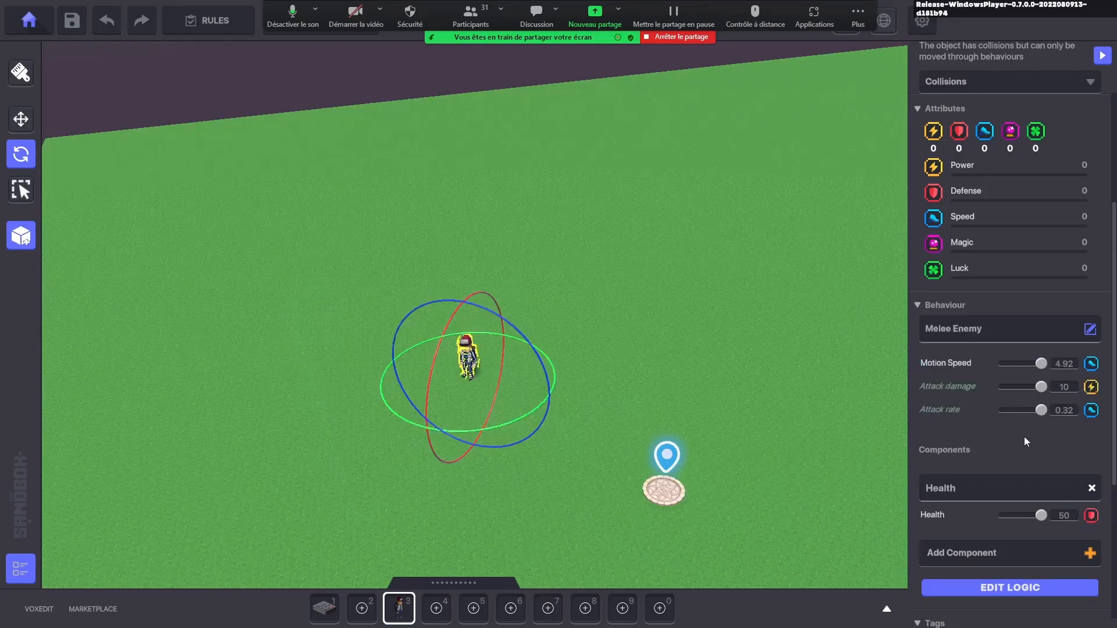
# - Add the tag "Man" to Maximilien and deselect the character
pyautogui.scroll(-3, 1024, 438)
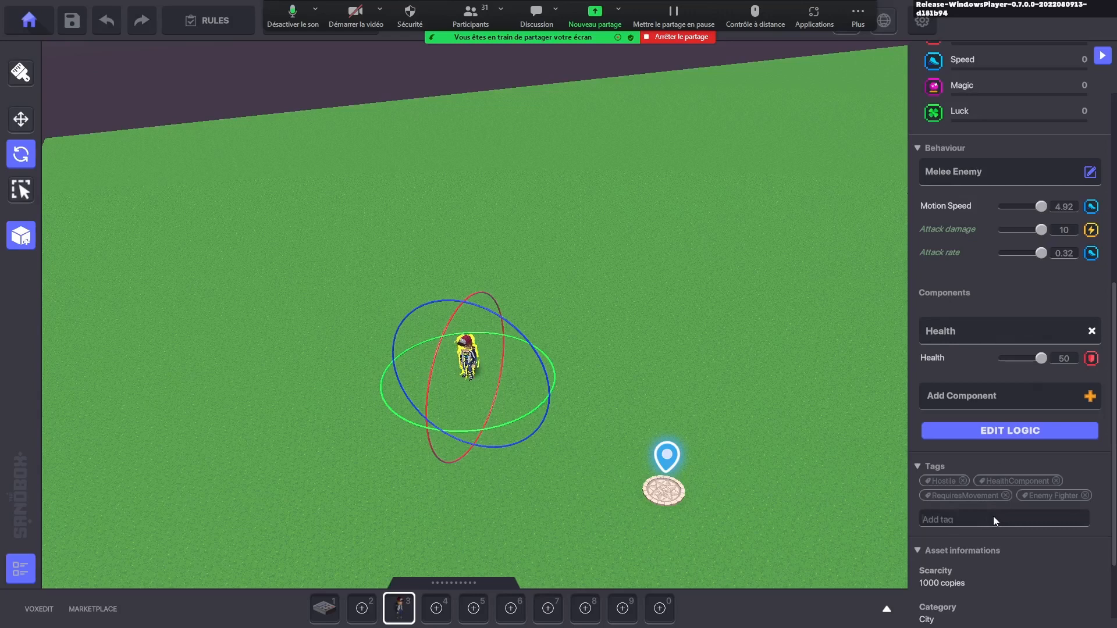
pyautogui.write('Man')
pyautogui.press('Return')
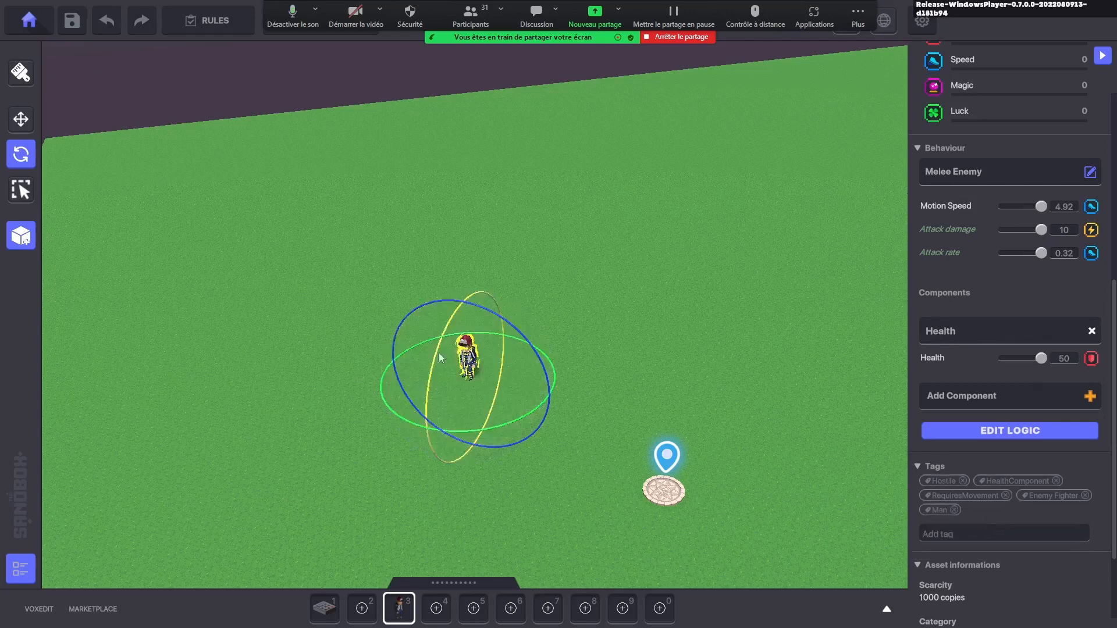
pyautogui.click(669, 307)
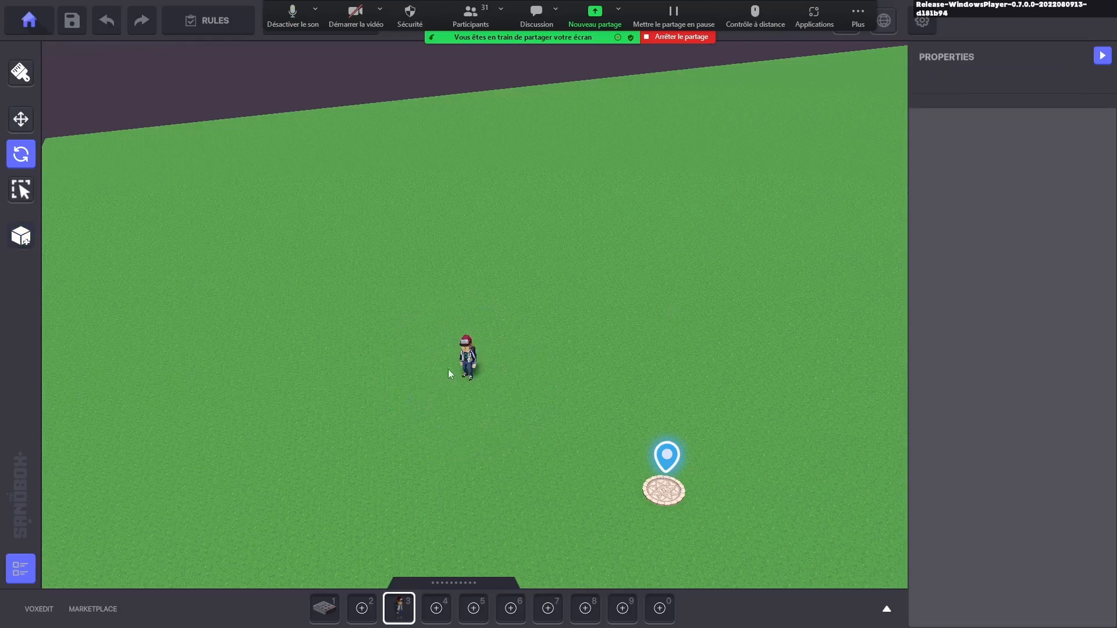
# - Save Maximilien from the hierarchy as a new preset named "Max"
pyautogui.click(19, 568)
pyautogui.click(26, 570)
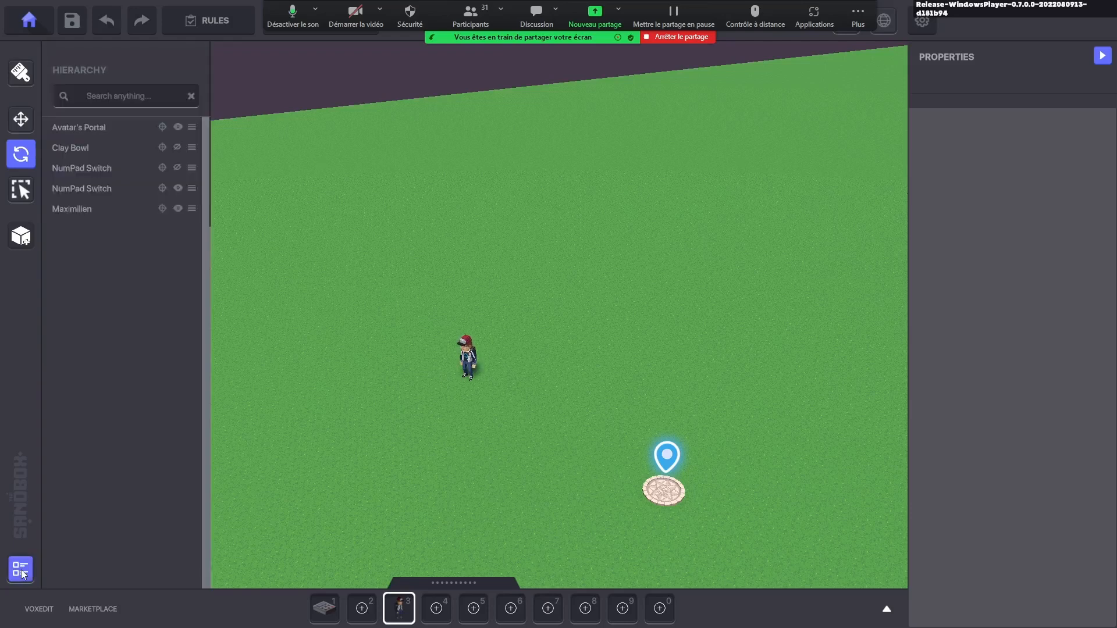
pyautogui.click(125, 212)
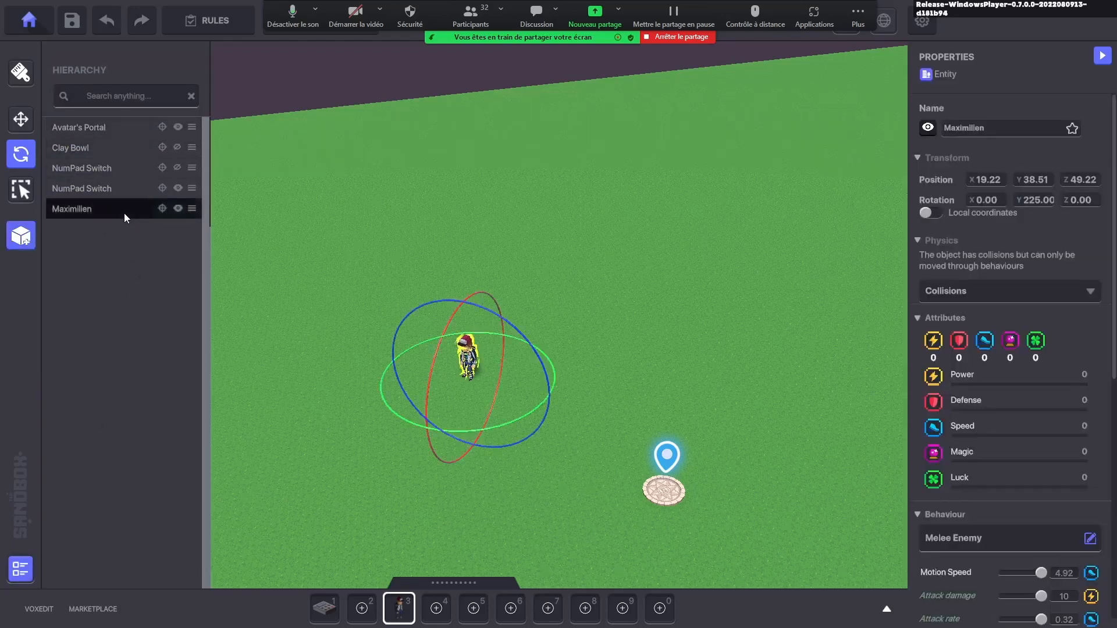
pyautogui.click(192, 208)
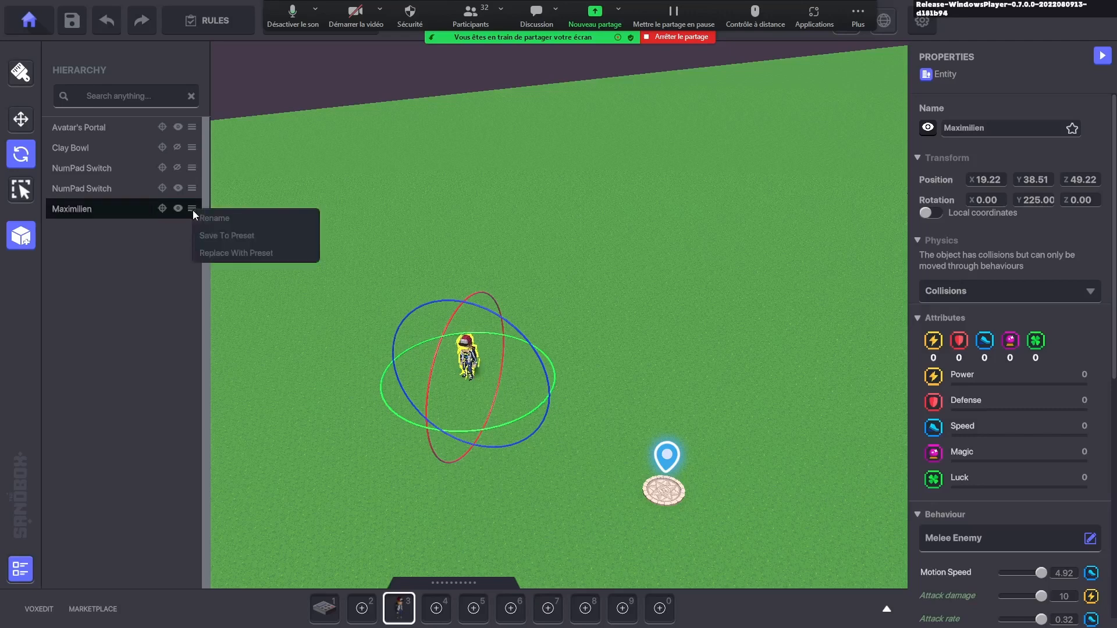
pyautogui.click(234, 238)
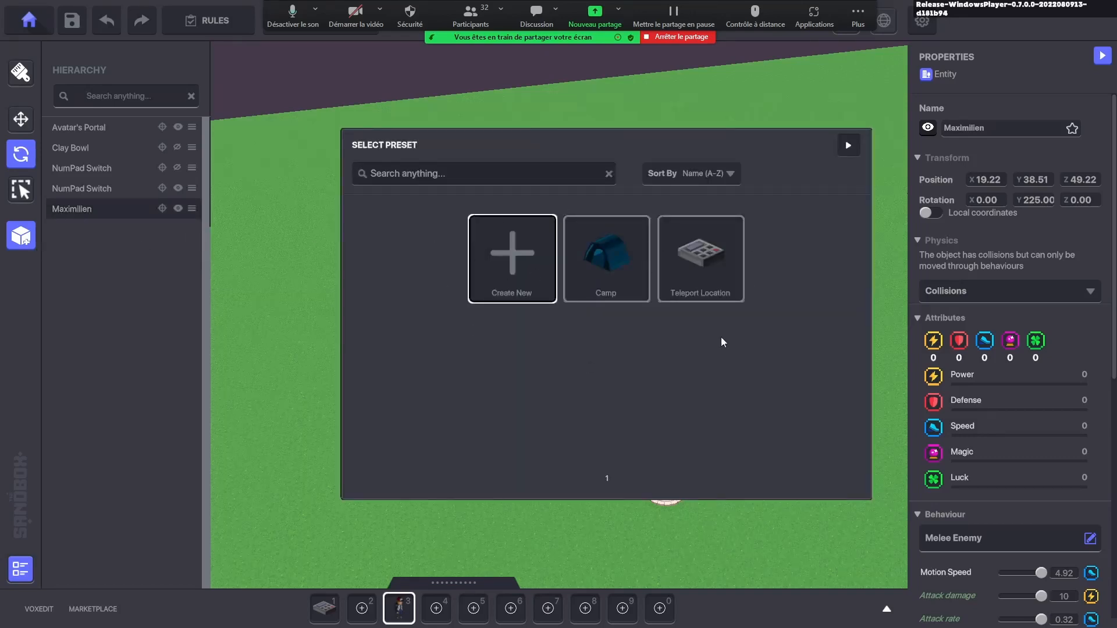
pyautogui.click(517, 259)
pyautogui.click(554, 329)
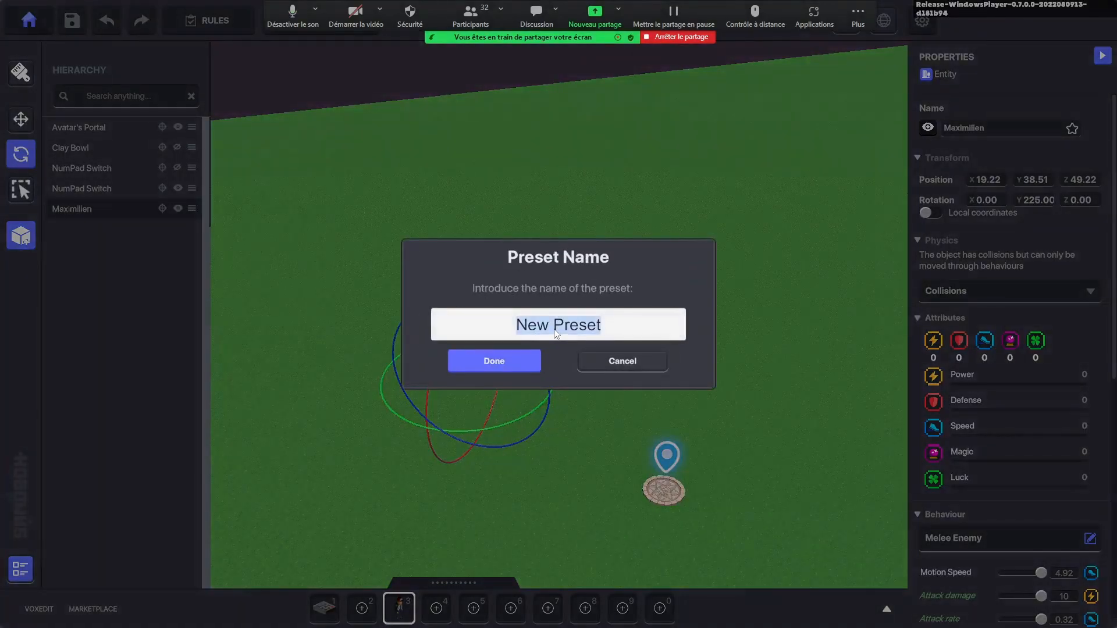
pyautogui.write('Max')
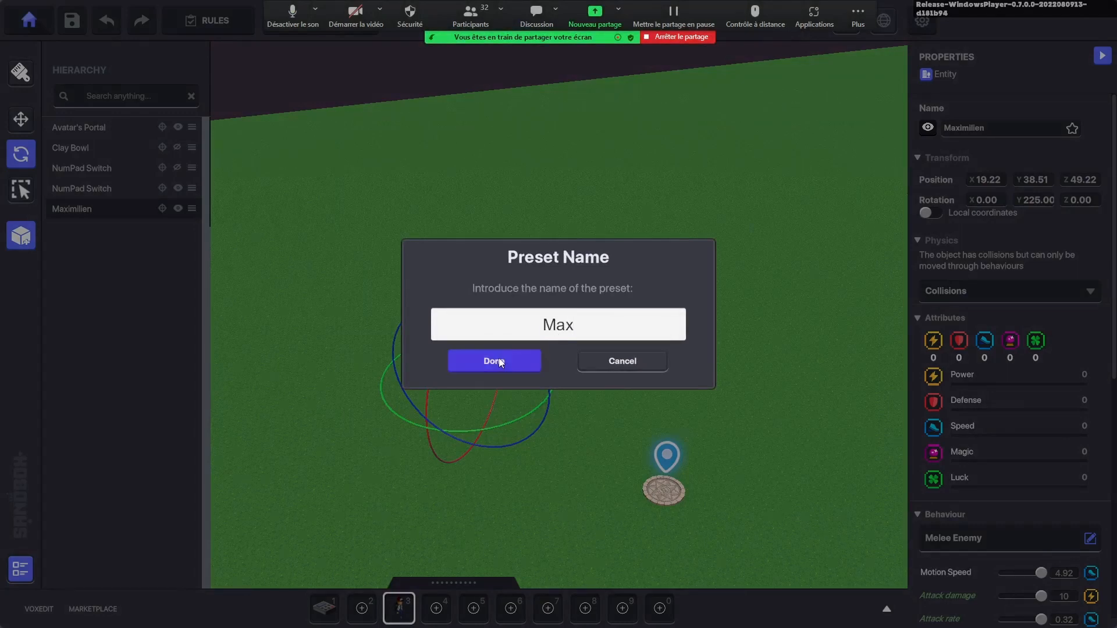
pyautogui.click(493, 361)
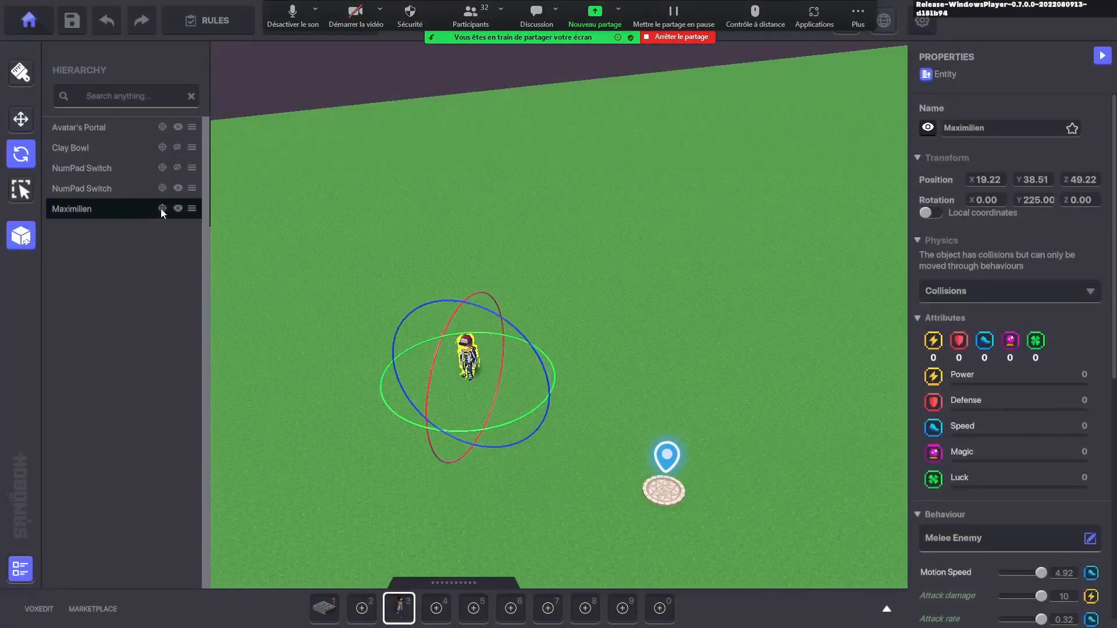
# - Find the Max preset in the asset library and assign it to quick slot 4
pyautogui.click(885, 609)
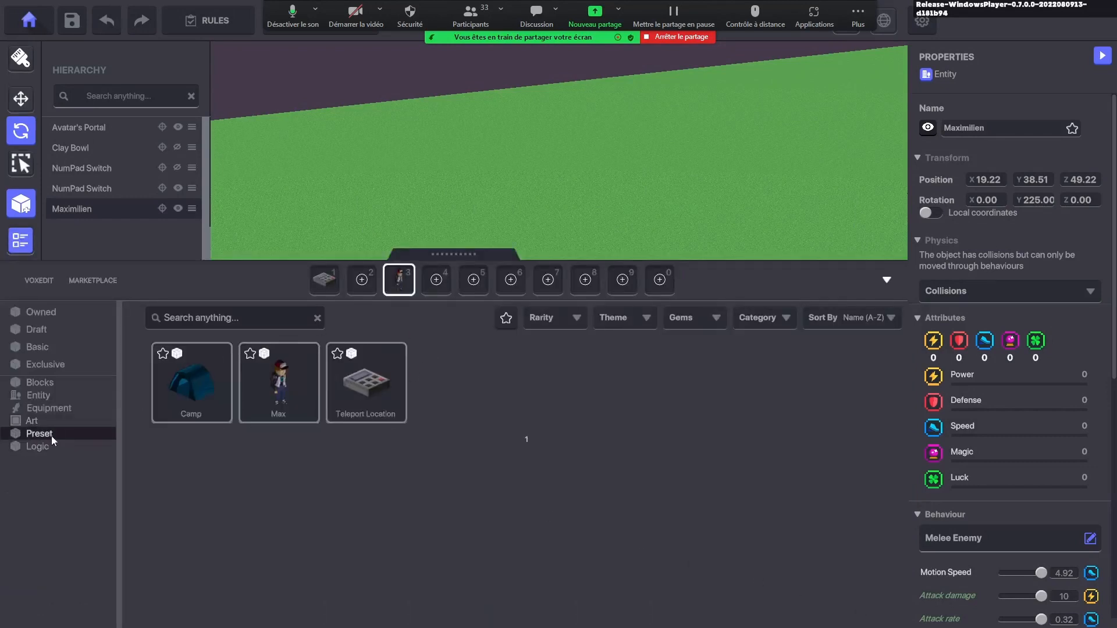
pyautogui.click(53, 433)
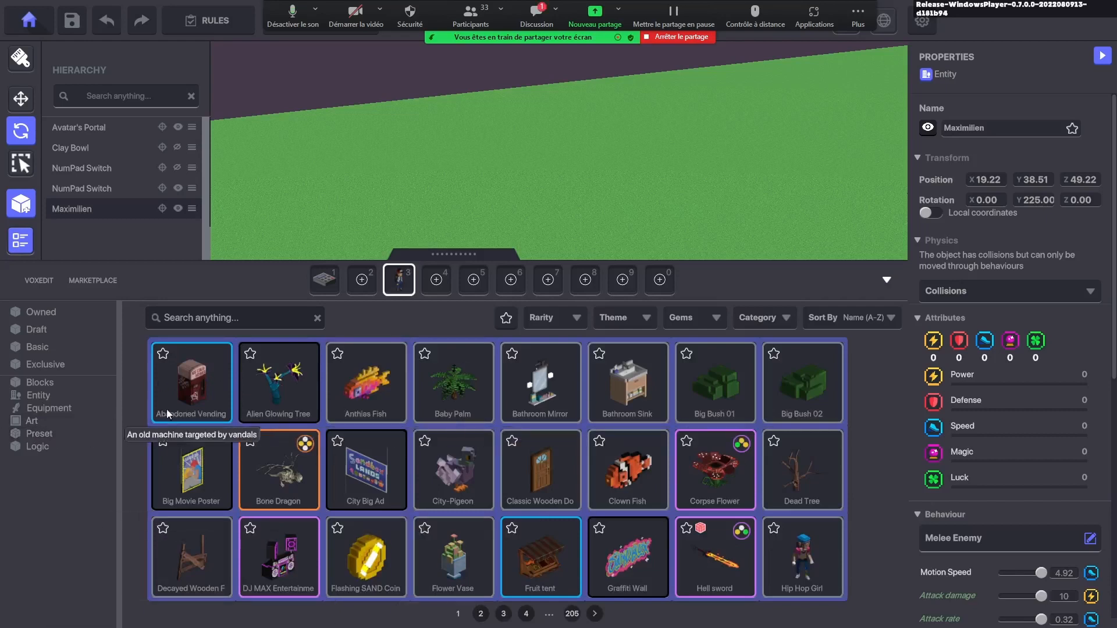
pyautogui.click(55, 437)
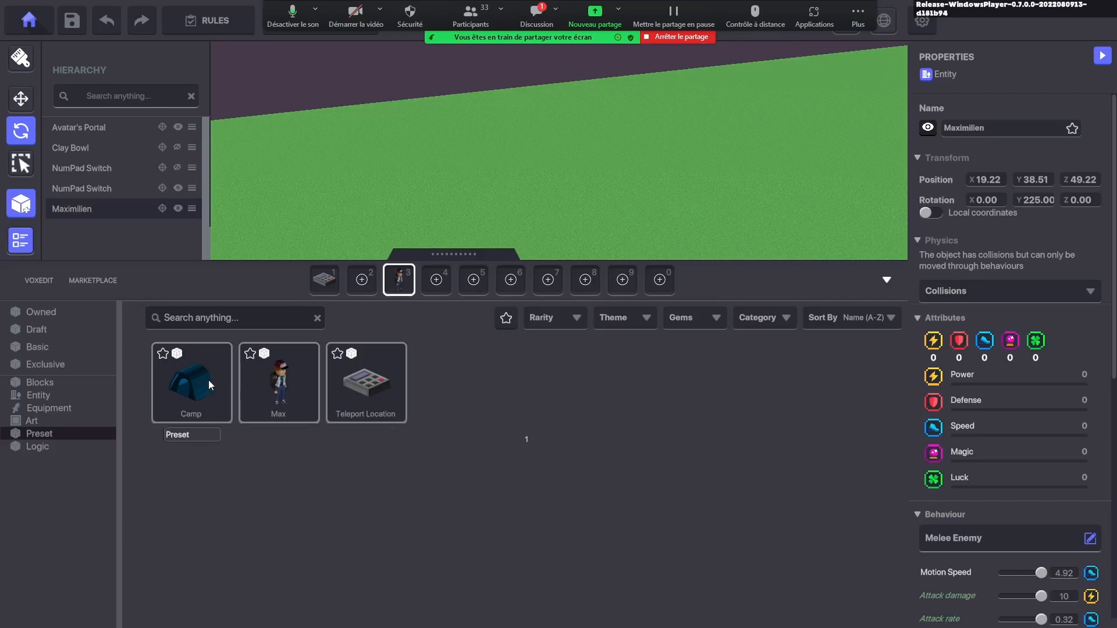
pyautogui.click(280, 372)
pyautogui.moveTo(283, 381); pyautogui.dragTo(433, 281)
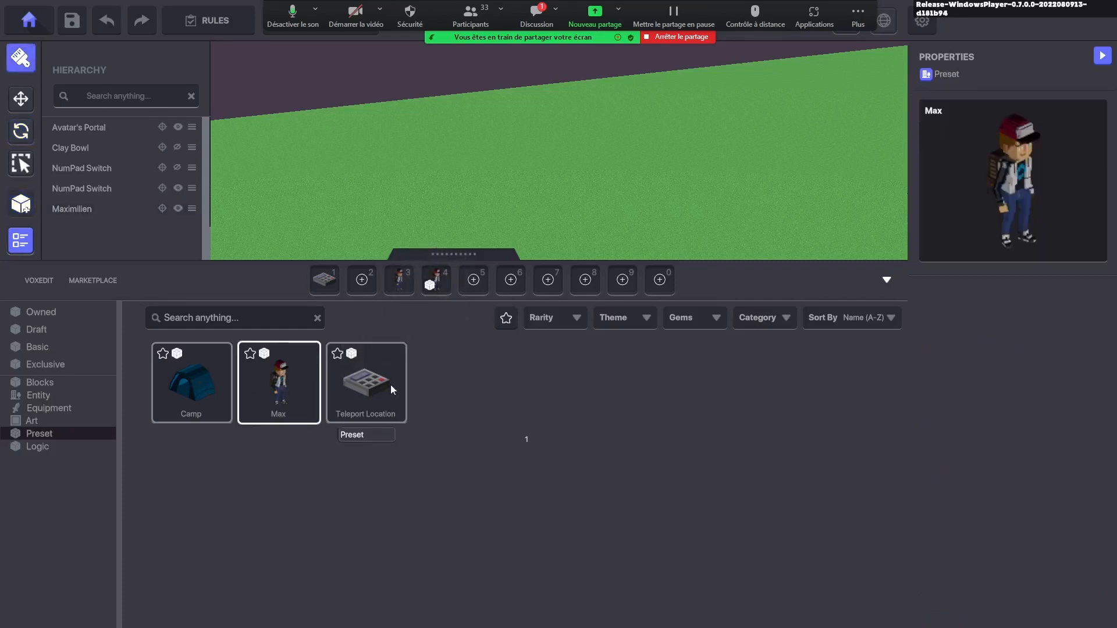
pyautogui.click(886, 282)
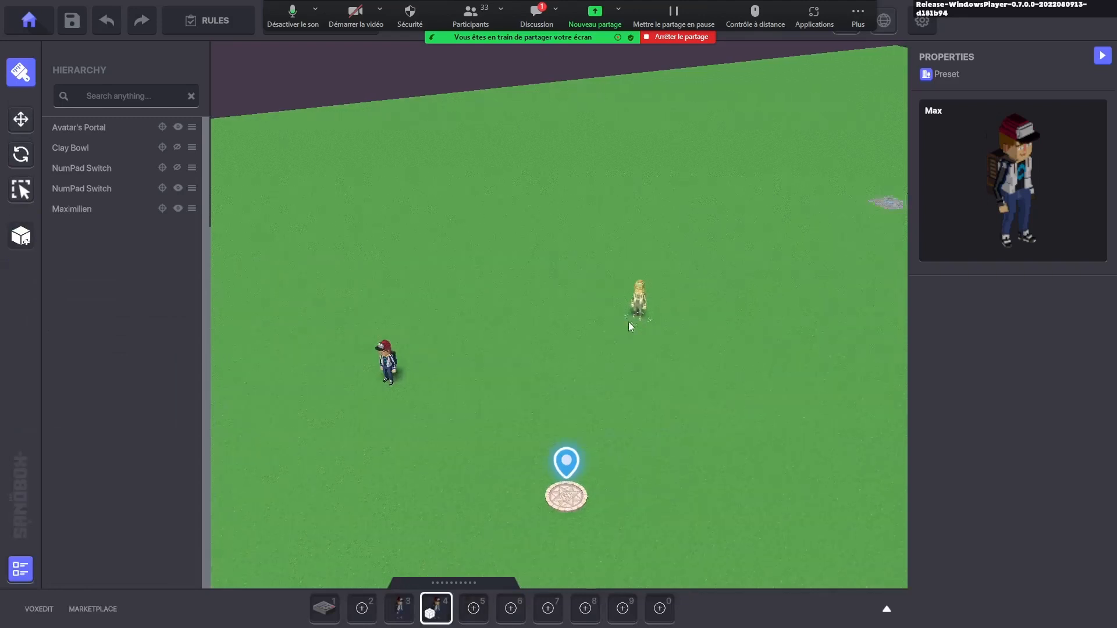
# - Place three copies of the Max preset on the open grass between the portal and the stone block
pyautogui.press('d')
pyautogui.press('s')
pyautogui.click(654, 365)
pyautogui.click(773, 431)
pyautogui.press('Escape')
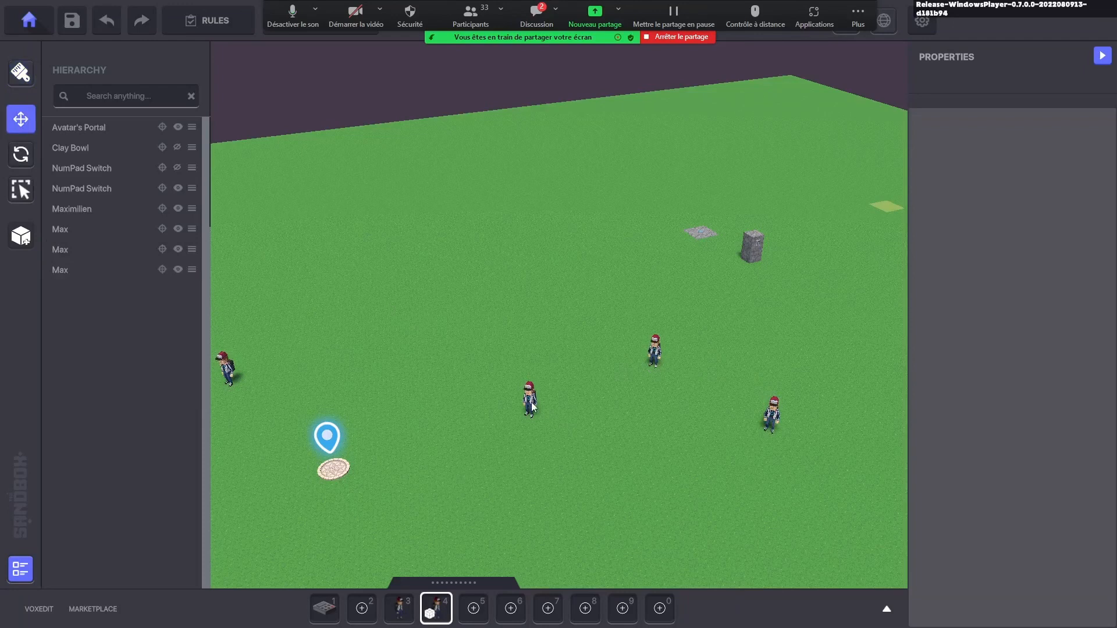
# - Check the behaviour settings, components and tags of the placed Max copy nearest the portal
pyautogui.click(529, 400)
pyautogui.scroll(-3, 1002, 341)
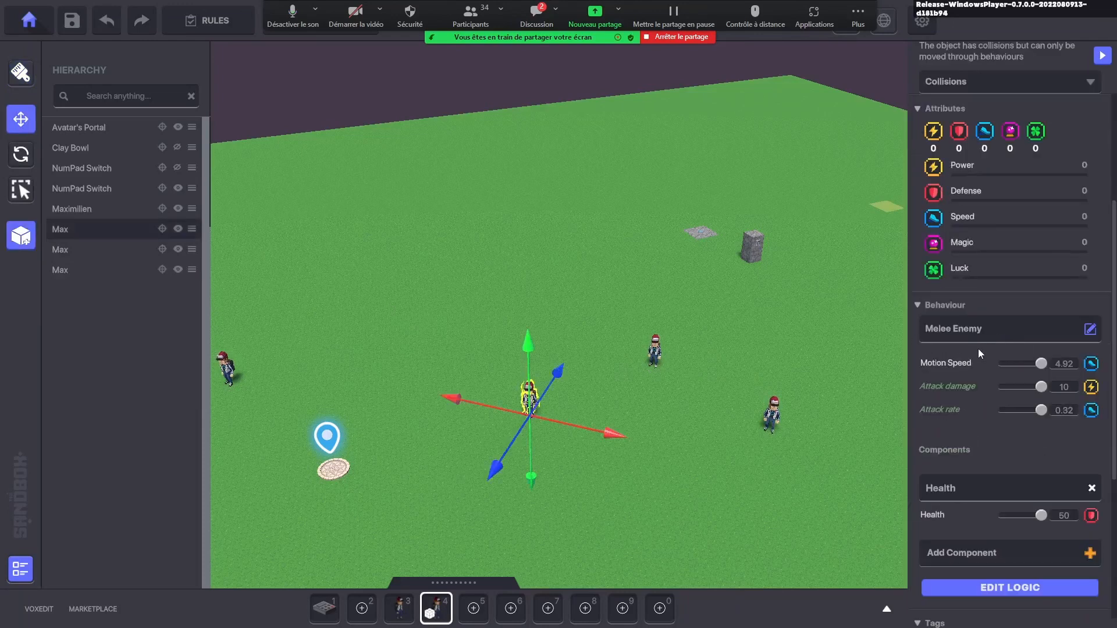
pyautogui.scroll(-3, 974, 326)
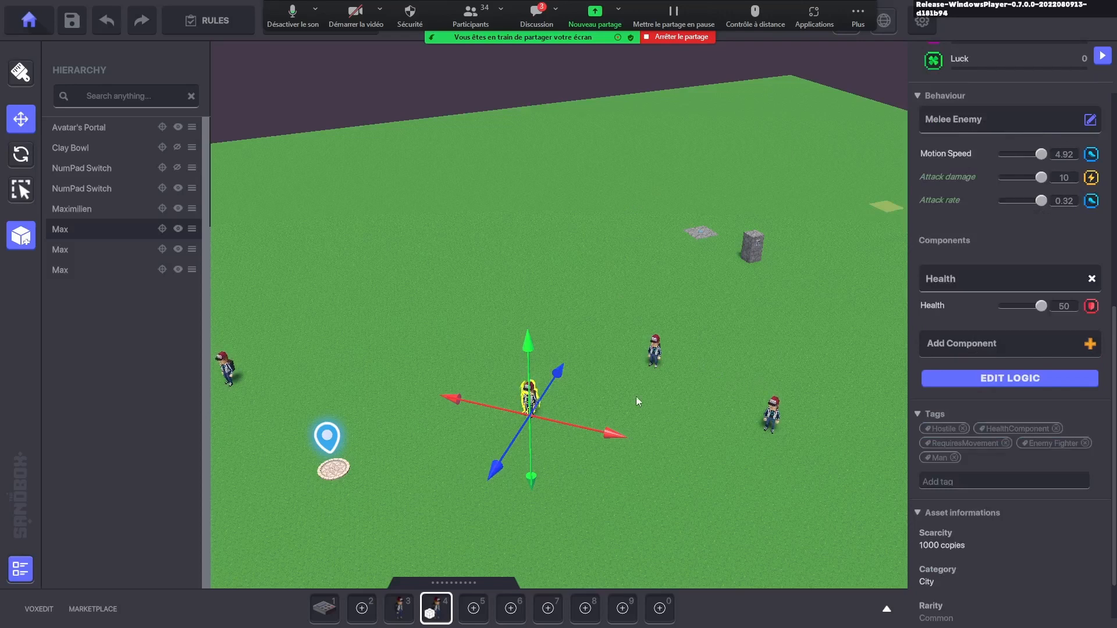
pyautogui.click(533, 372)
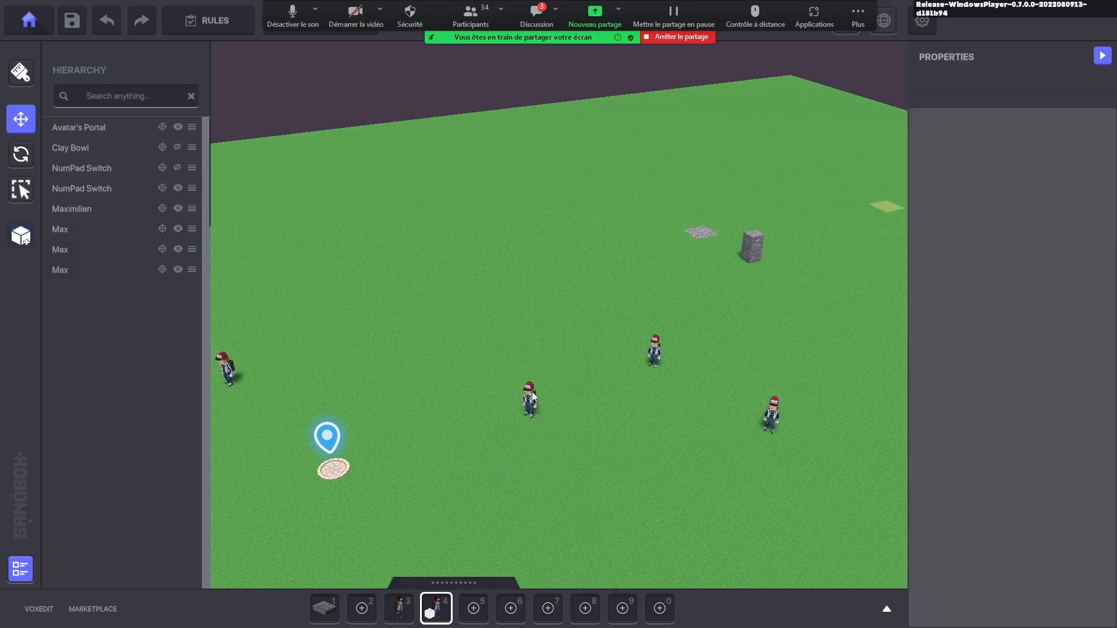
# - Select all three placed Max copies together
pyautogui.click(529, 396)
pyautogui.click(655, 350)
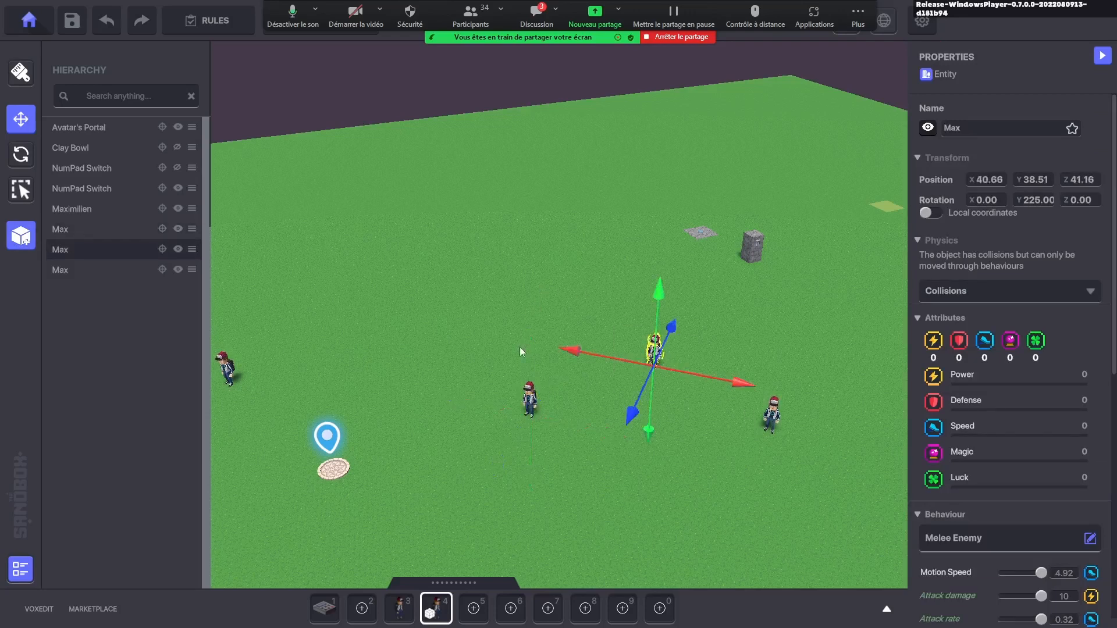
pyautogui.moveTo(516, 351); pyautogui.dragTo(814, 476)
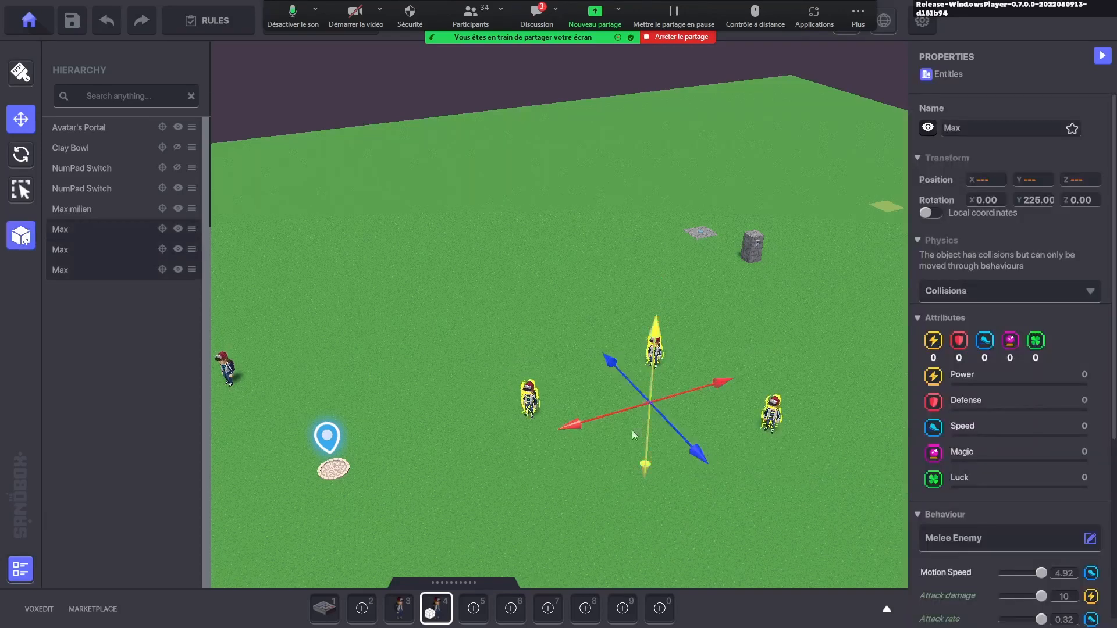
pyautogui.press('d')
pyautogui.press('w')
pyautogui.scroll(3, 519, 450)
pyautogui.moveTo(541, 463); pyautogui.dragTo(526, 457, button='middle')
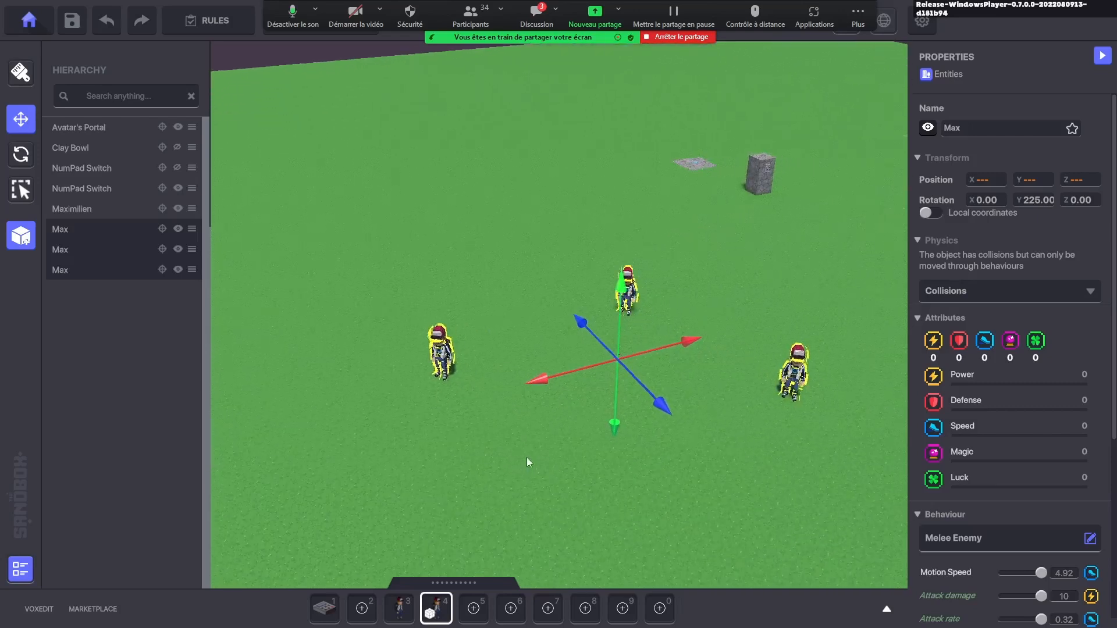
pyautogui.moveTo(401, 454); pyautogui.dragTo(686, 491, button='middle')
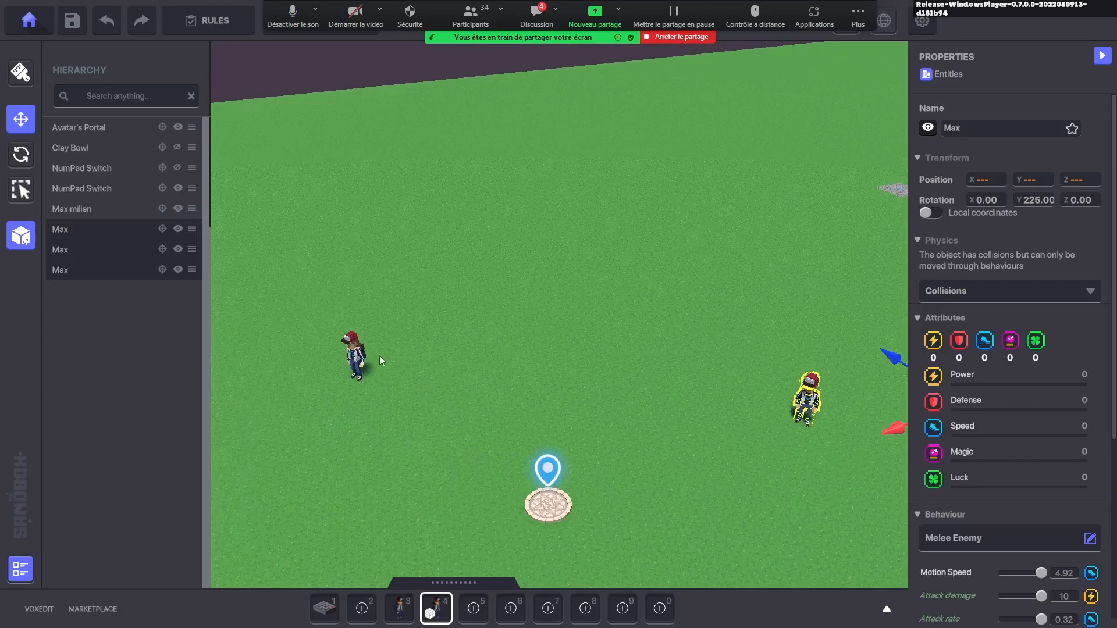
pyautogui.moveTo(844, 372); pyautogui.dragTo(371, 410, button='middle')
pyautogui.moveTo(484, 401); pyautogui.dragTo(679, 291, button='middle')
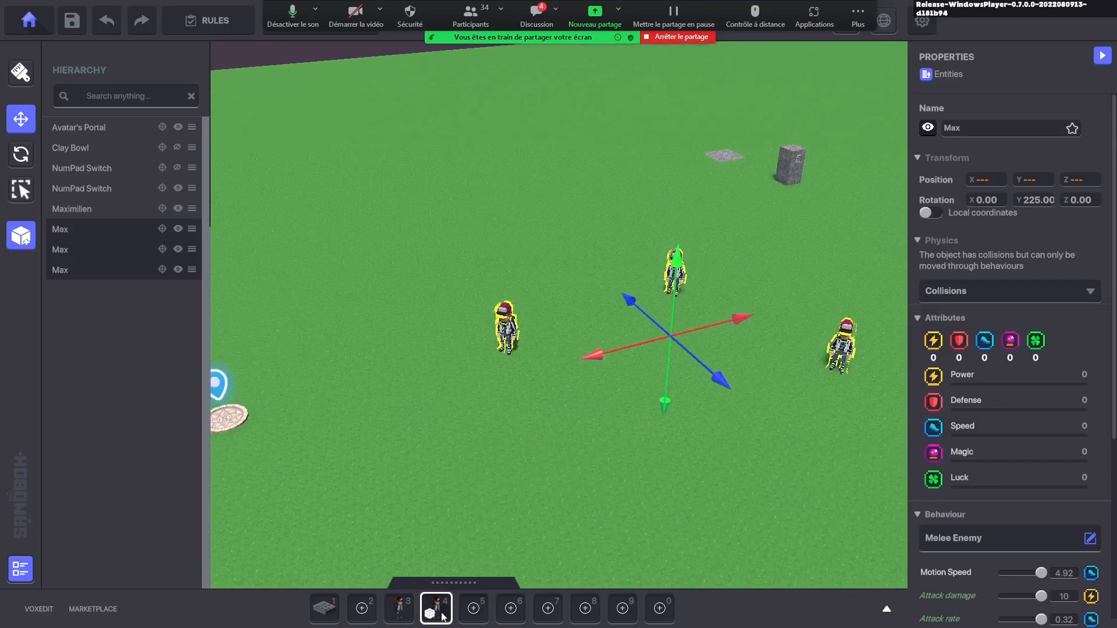
pyautogui.moveTo(562, 504); pyautogui.dragTo(494, 561, button='middle')
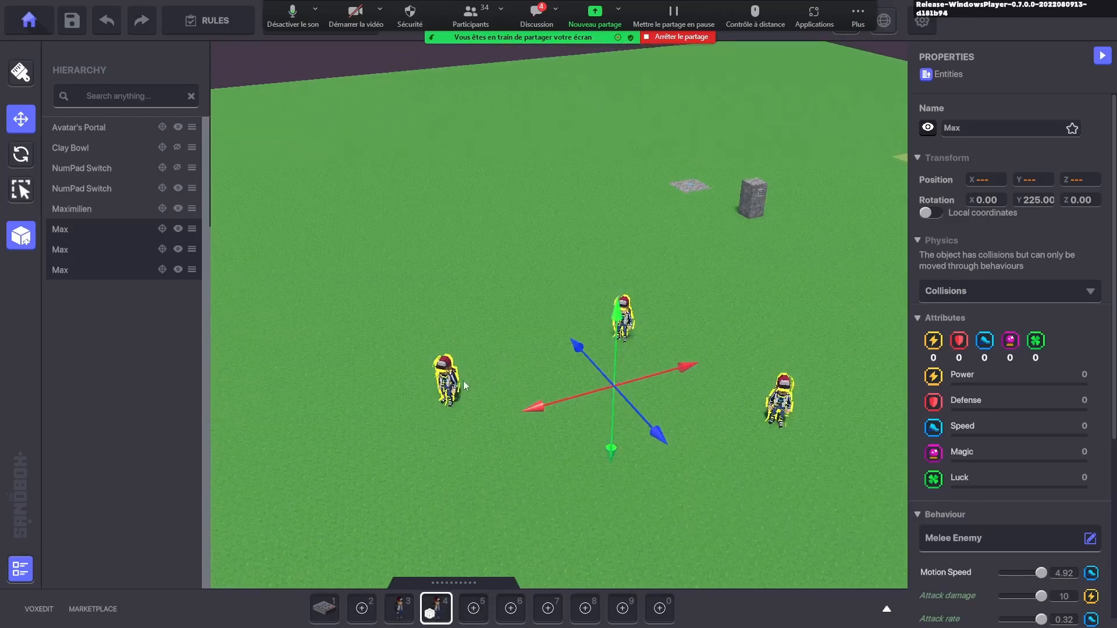
pyautogui.moveTo(492, 367); pyautogui.dragTo(592, 378, button='middle')
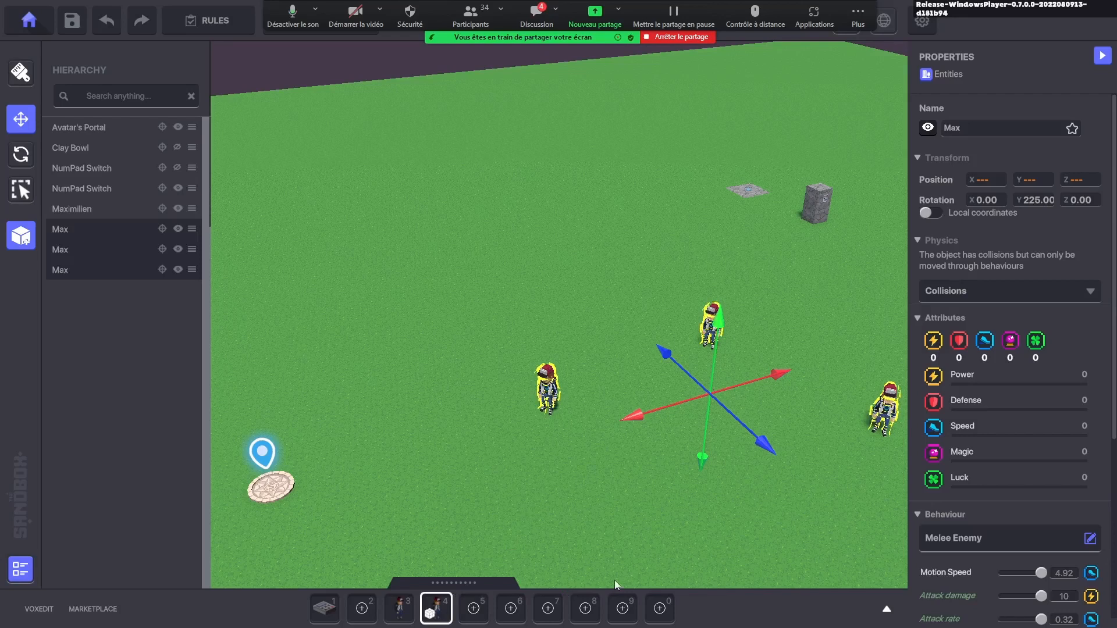
# - Search the entity assets for "plant" and place Crop Plant A - The Walking Dead on the grass among the Max copies
pyautogui.click(881, 609)
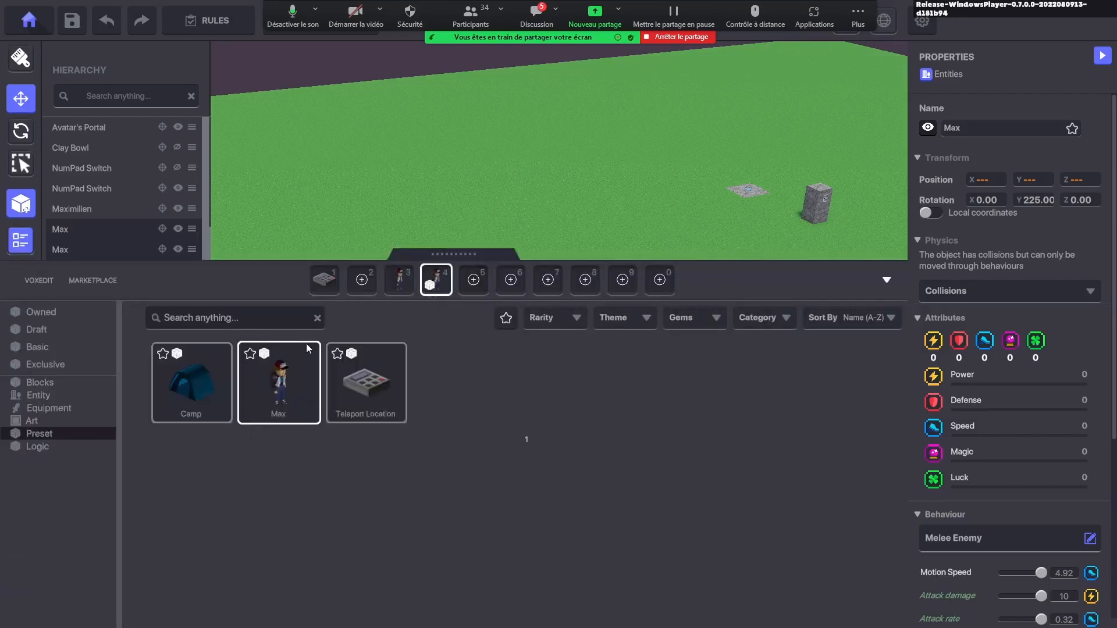
pyautogui.click(52, 382)
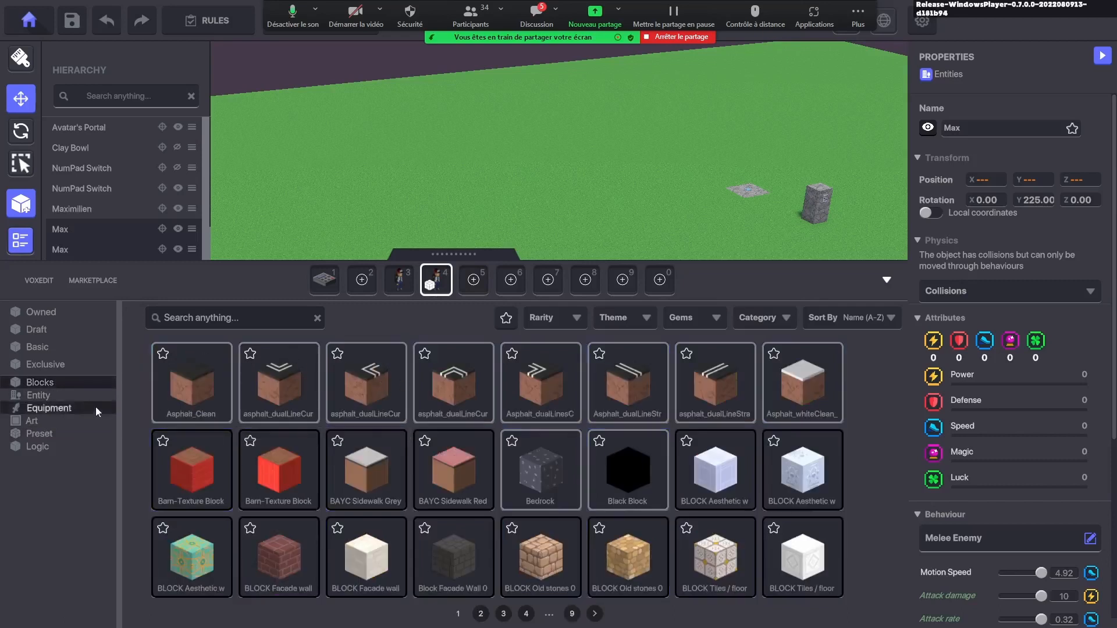
pyautogui.click(212, 325)
pyautogui.write('plant')
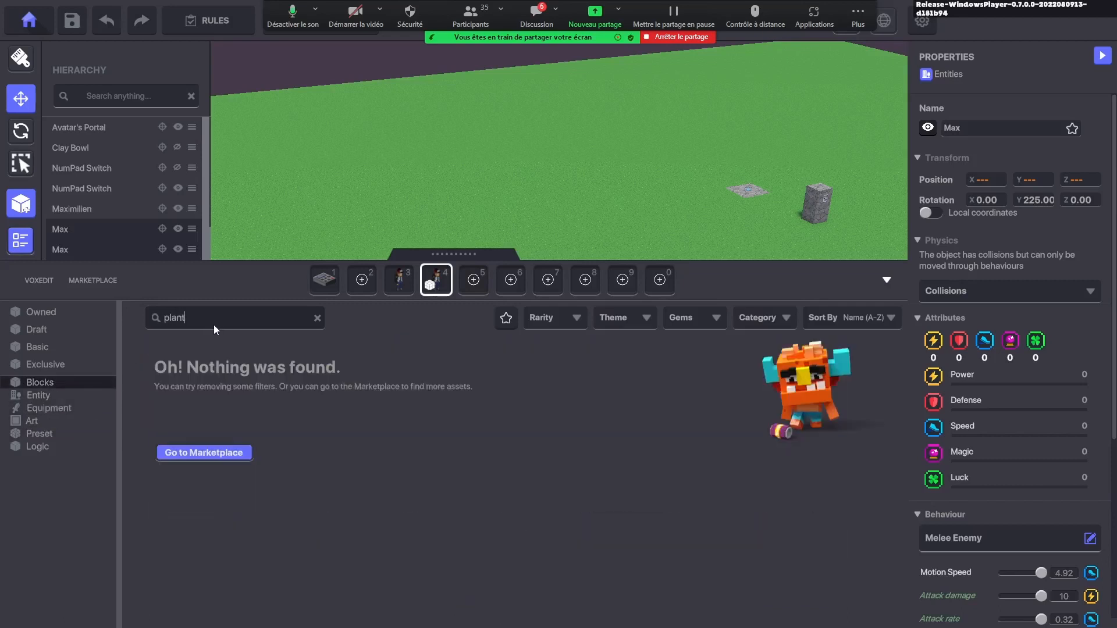
pyautogui.click(76, 385)
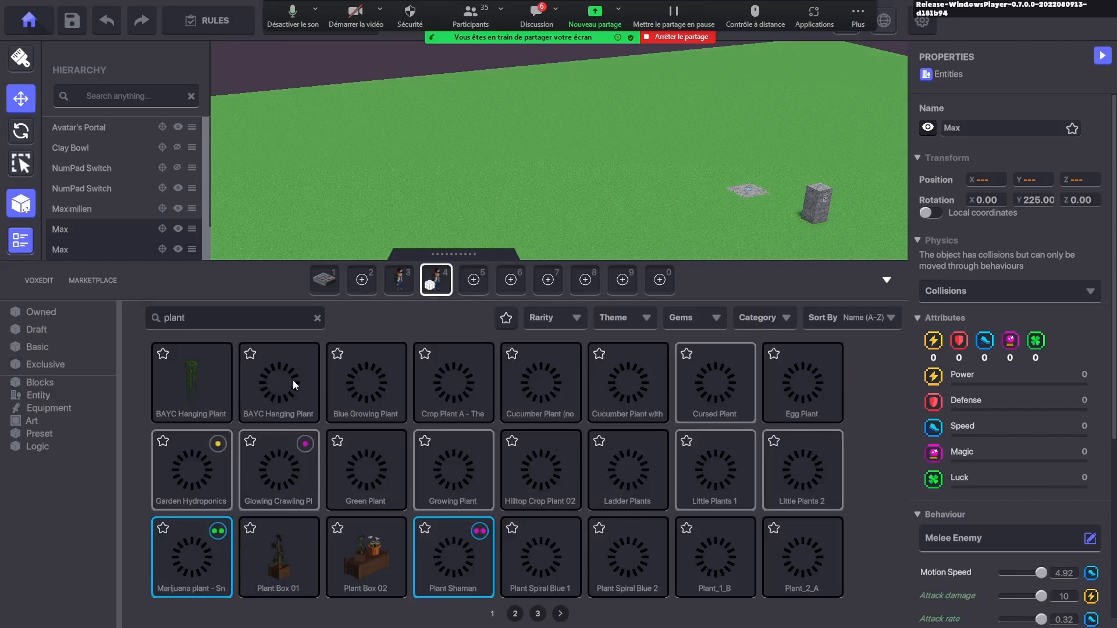
pyautogui.click(455, 390)
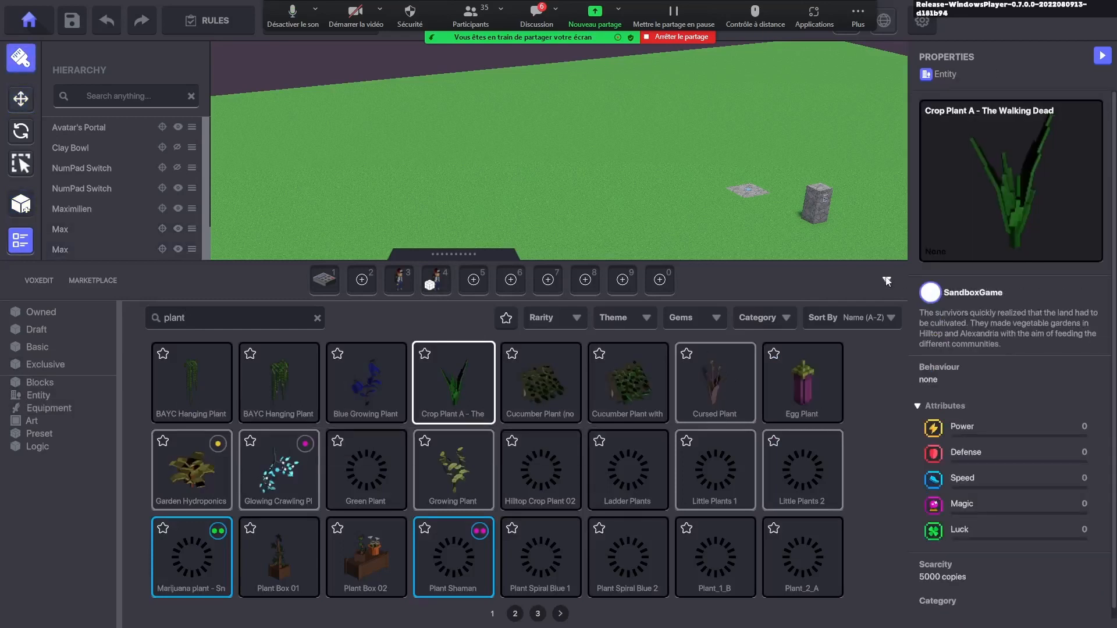
pyautogui.click(674, 433)
pyautogui.click(30, 121)
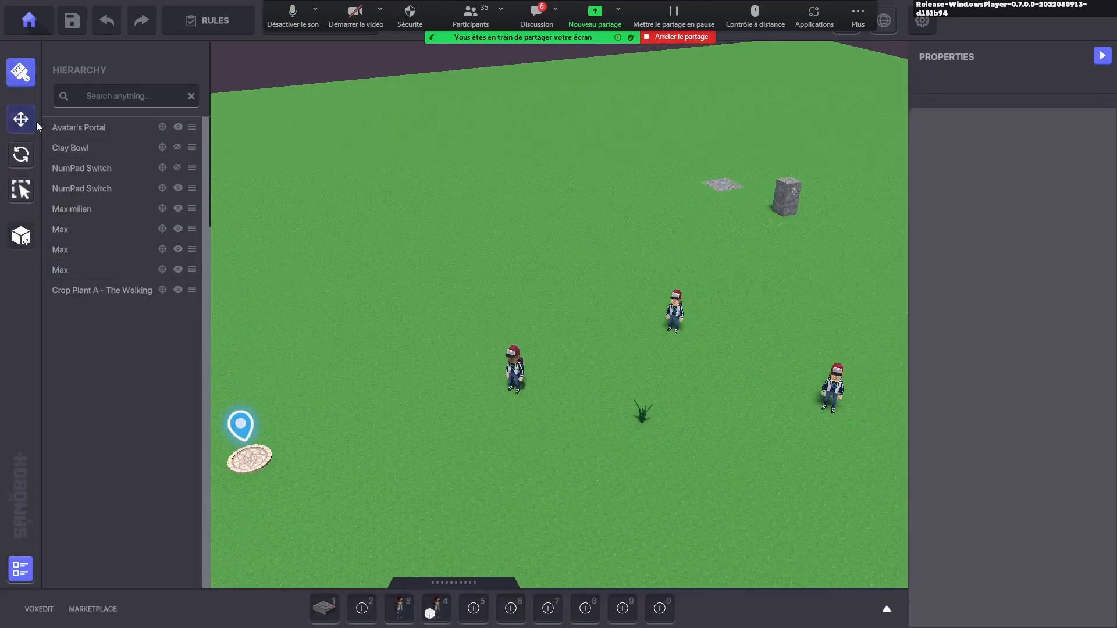
# - Select the crop plant in the scene and assign it the Plant behaviour
pyautogui.moveTo(704, 456); pyautogui.dragTo(581, 389, button='middle')
pyautogui.scroll(3, 582, 389)
pyautogui.click(511, 342)
pyautogui.scroll(-4, 1007, 422)
pyautogui.click(962, 391)
pyautogui.scroll(-3, 402, 462)
pyautogui.click(401, 463)
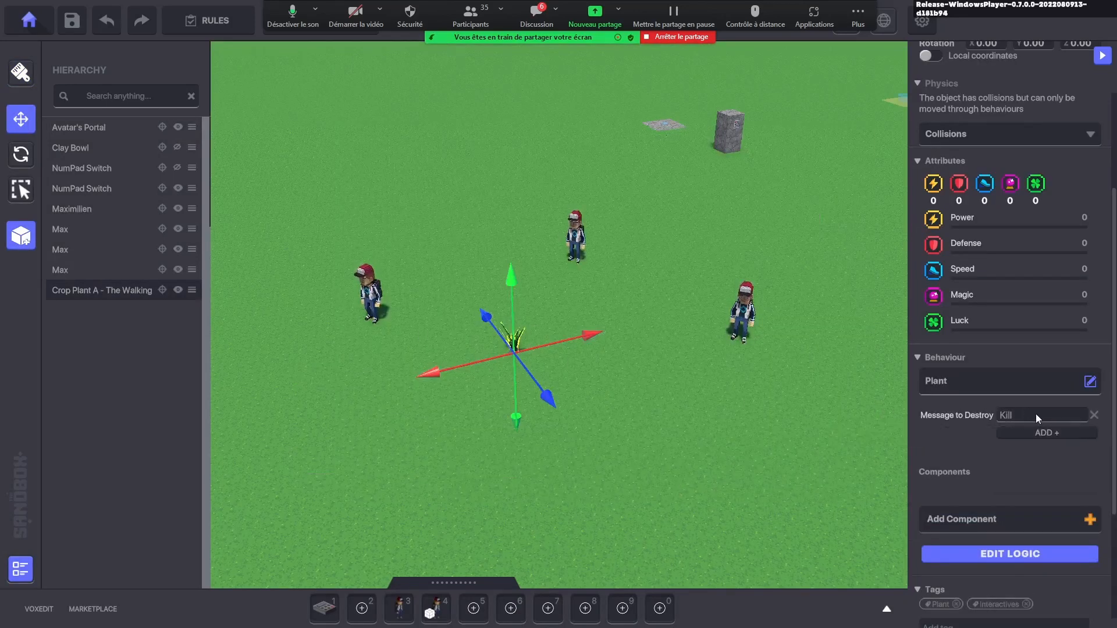
# - Save the crop plant as a preset named Plant
pyautogui.click(192, 291)
pyautogui.click(227, 315)
pyautogui.click(479, 267)
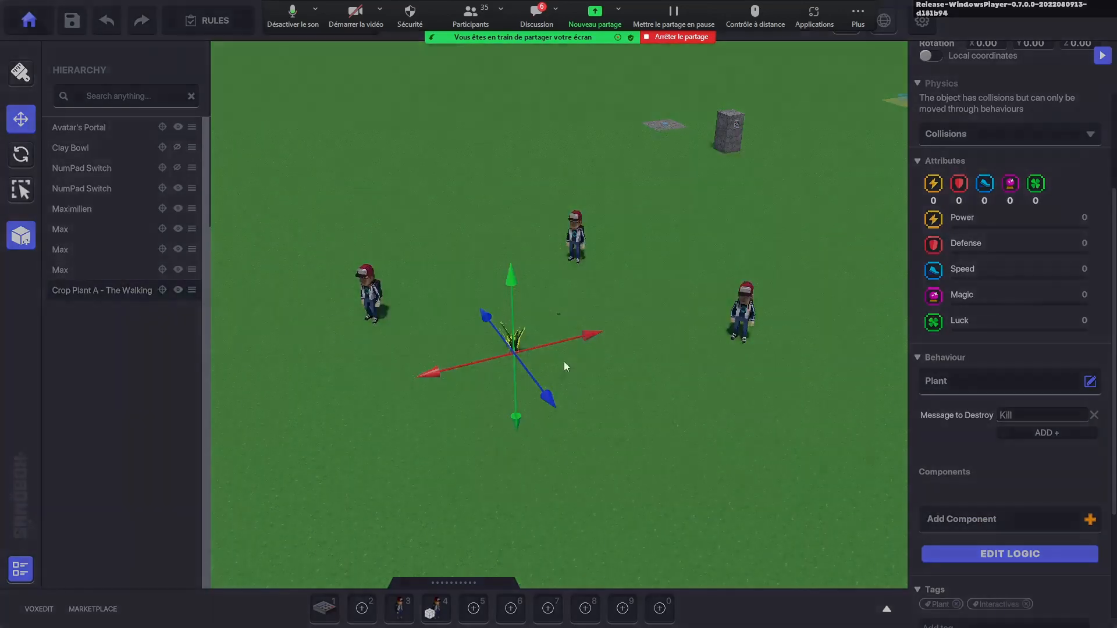
pyautogui.click(534, 329)
pyautogui.write('Plant')
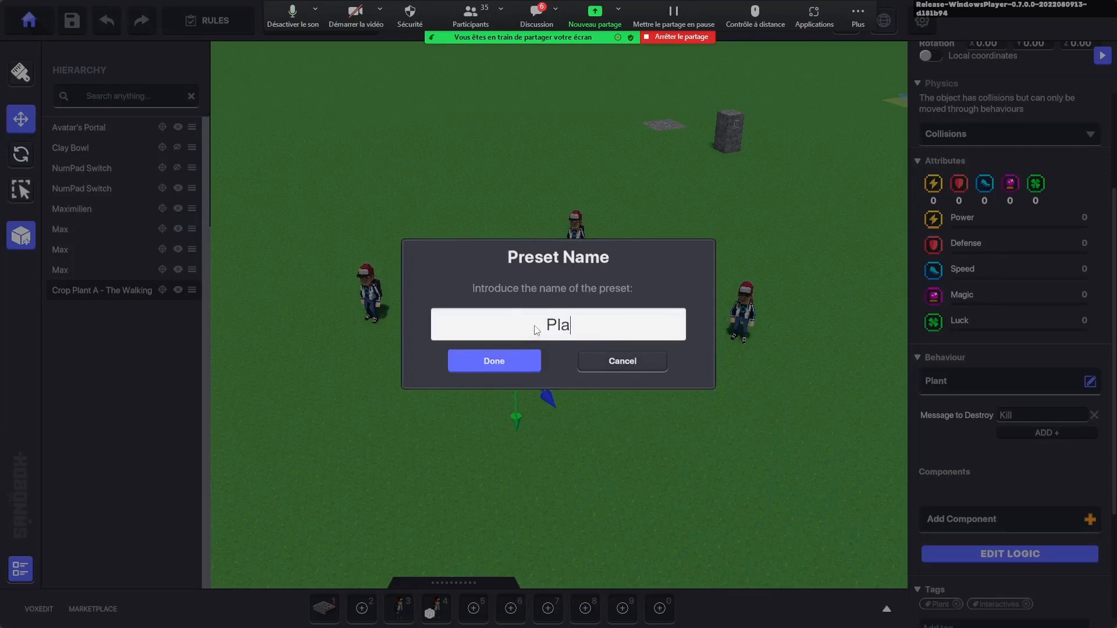
pyautogui.click(504, 371)
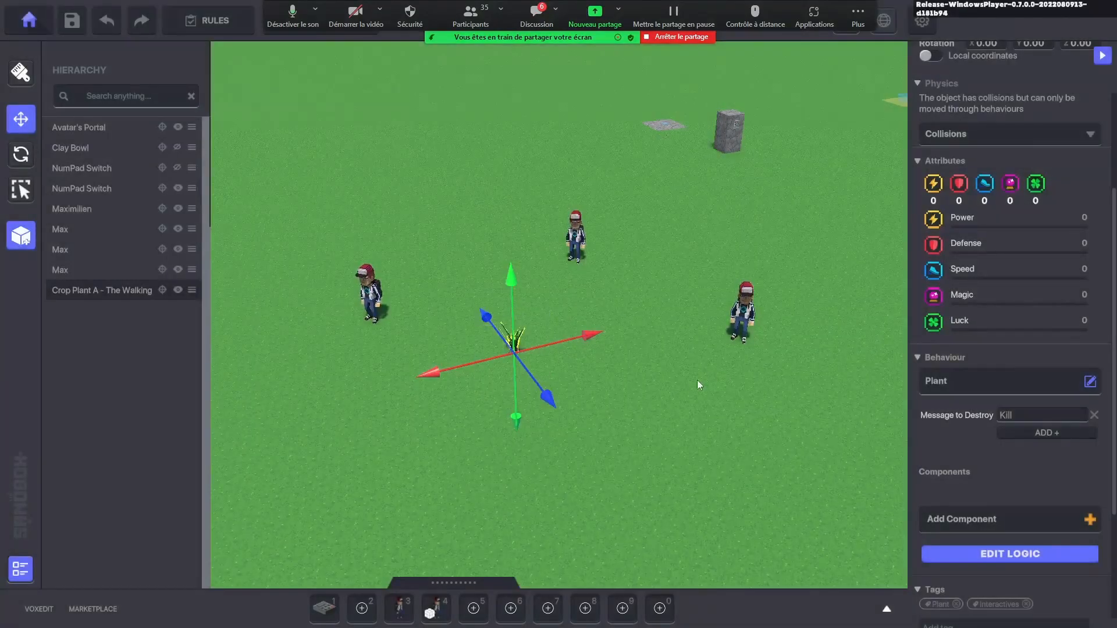
# - Set the crop plant's physics to No Collisions
pyautogui.moveTo(769, 279); pyautogui.dragTo(760, 330, button='middle')
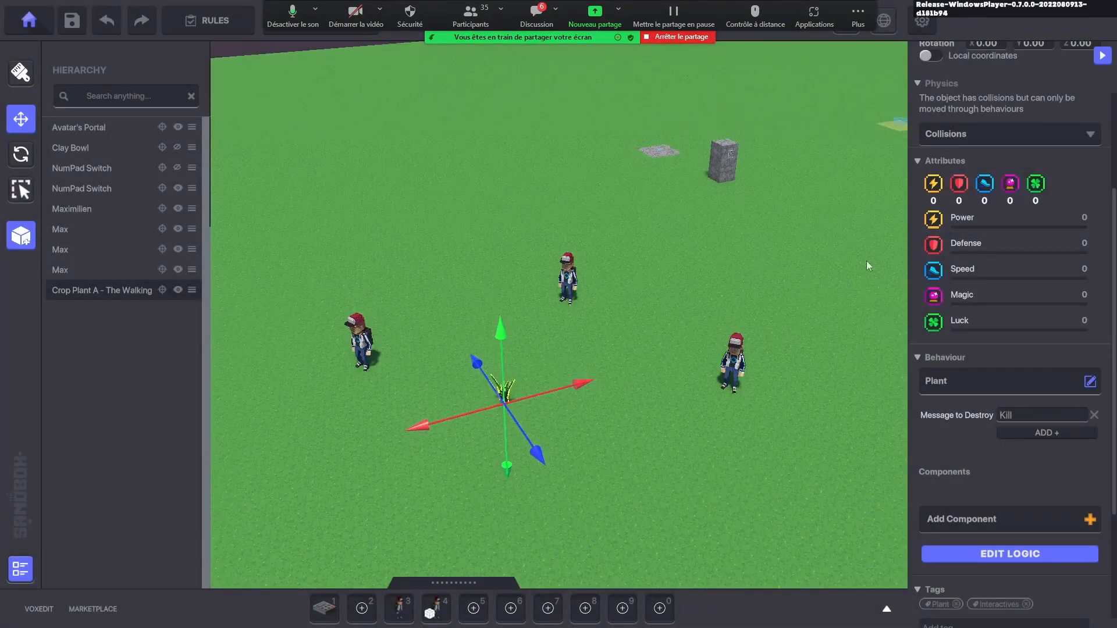
pyautogui.scroll(3, 997, 193)
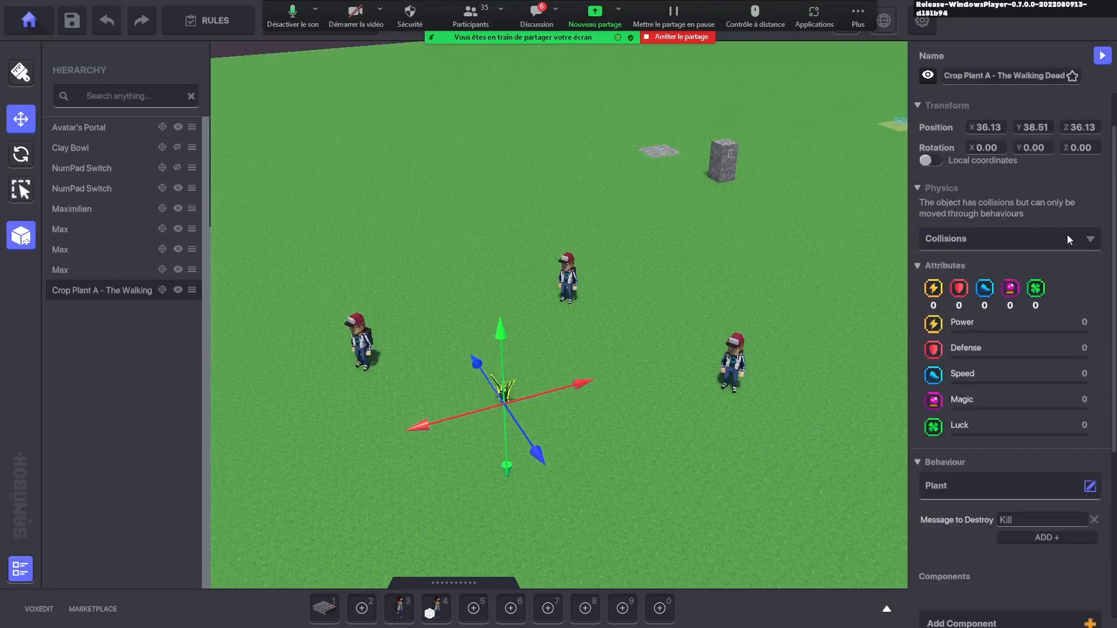
pyautogui.click(1035, 239)
pyautogui.click(947, 274)
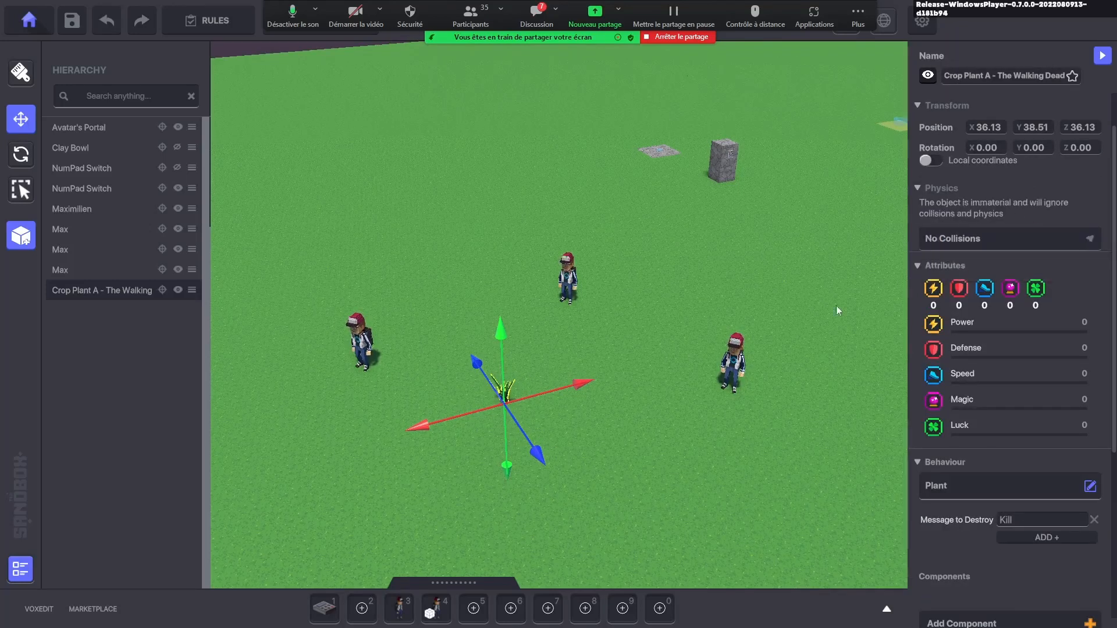
# - Save the modified crop plant to a preset again under the same name, Plant
pyautogui.click(192, 290)
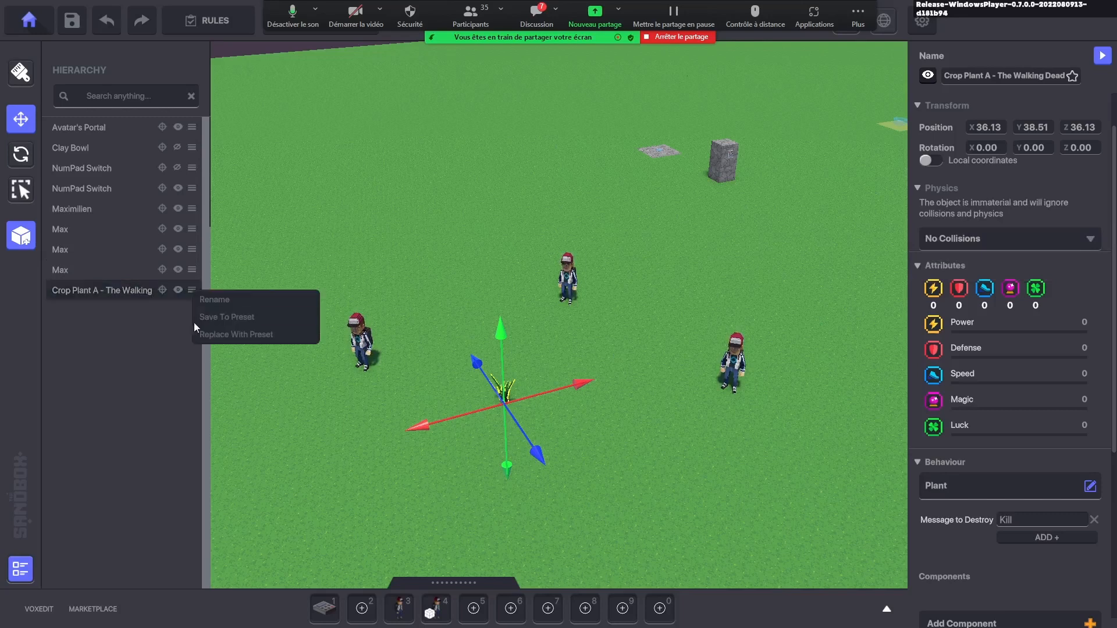
pyautogui.click(240, 334)
pyautogui.click(696, 260)
pyautogui.click(560, 324)
pyautogui.write('Rlant')
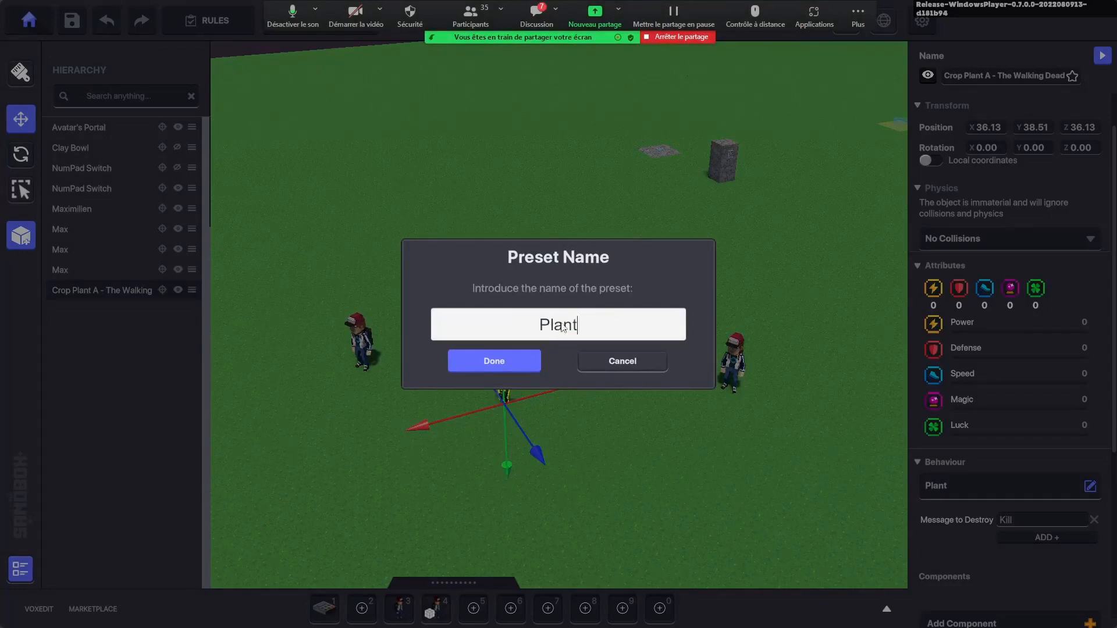
pyautogui.click(527, 361)
pyautogui.scroll(3, 529, 384)
pyautogui.moveTo(530, 417); pyautogui.dragTo(564, 427, button='right')
pyautogui.scroll(3, 517, 378)
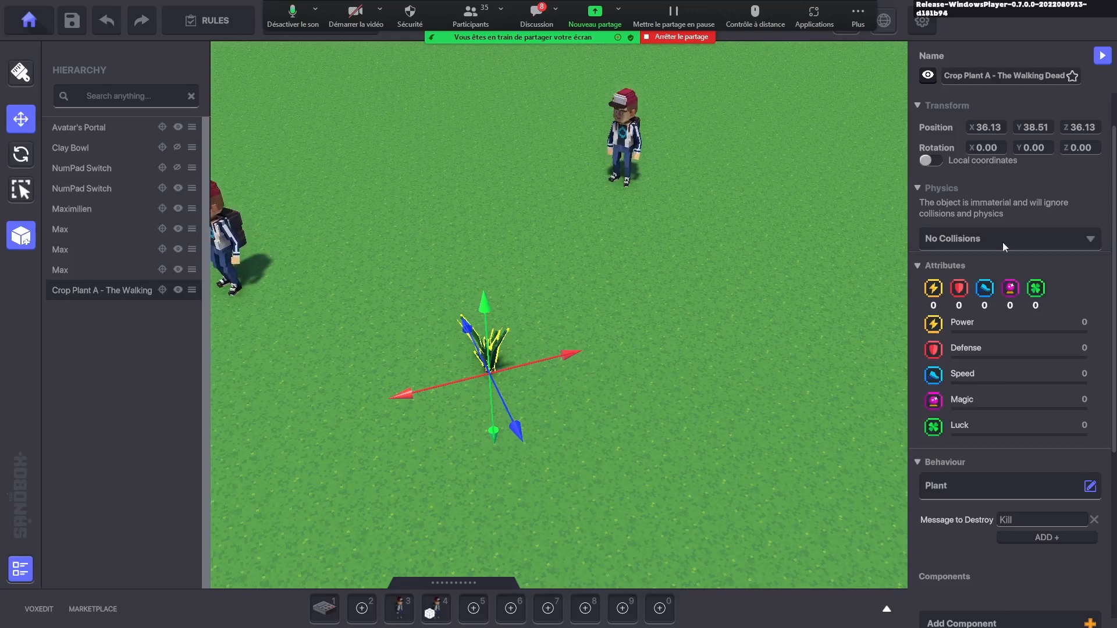
pyautogui.scroll(-2, 639, 361)
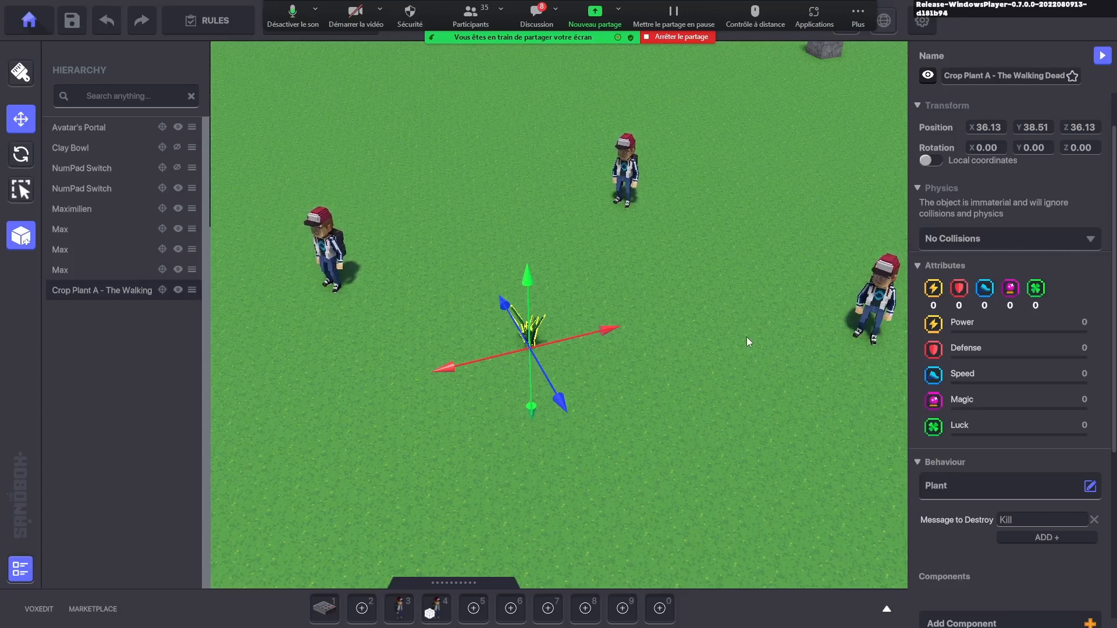
pyautogui.scroll(-3, 654, 306)
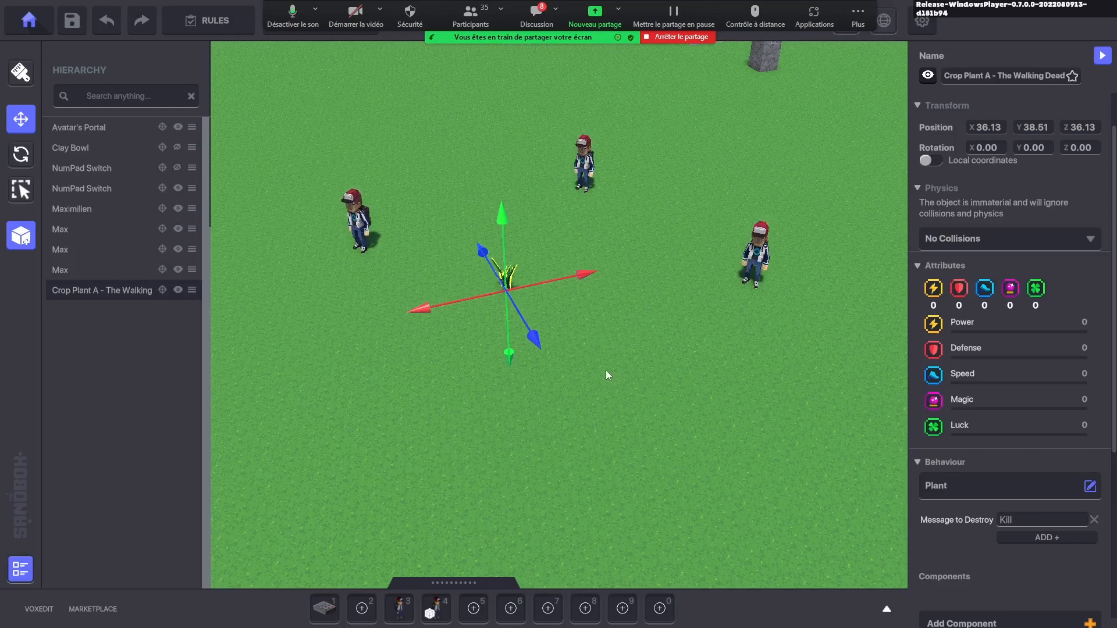
pyautogui.moveTo(599, 360); pyautogui.dragTo(624, 382, button='middle')
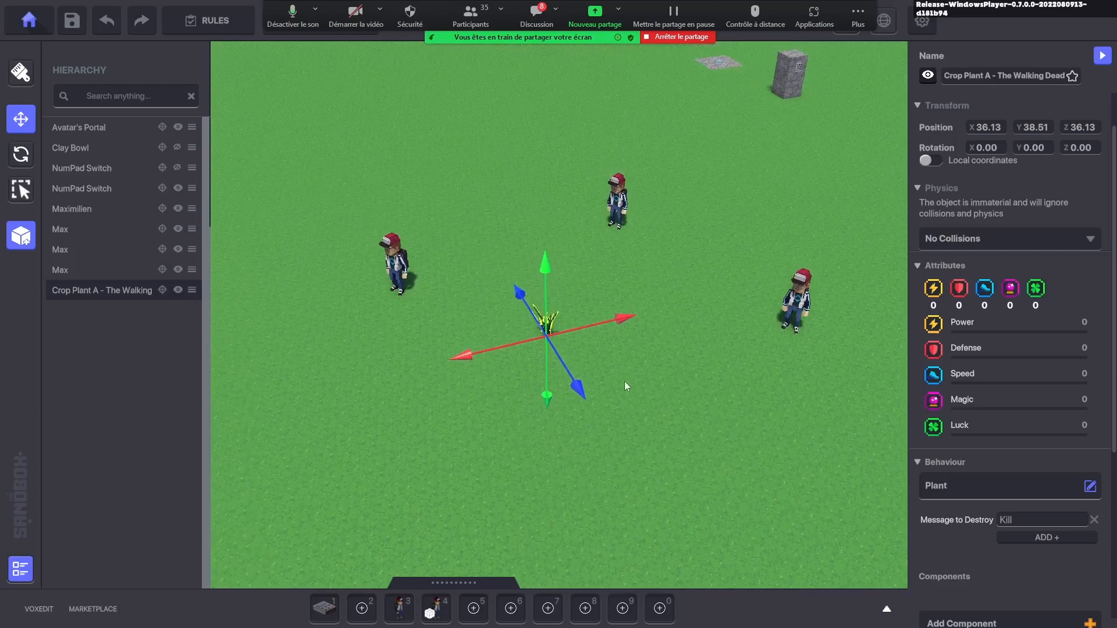
pyautogui.scroll(-2, 523, 344)
# - Delete the three Max copies and the crop plant from the scene
pyautogui.click(415, 309)
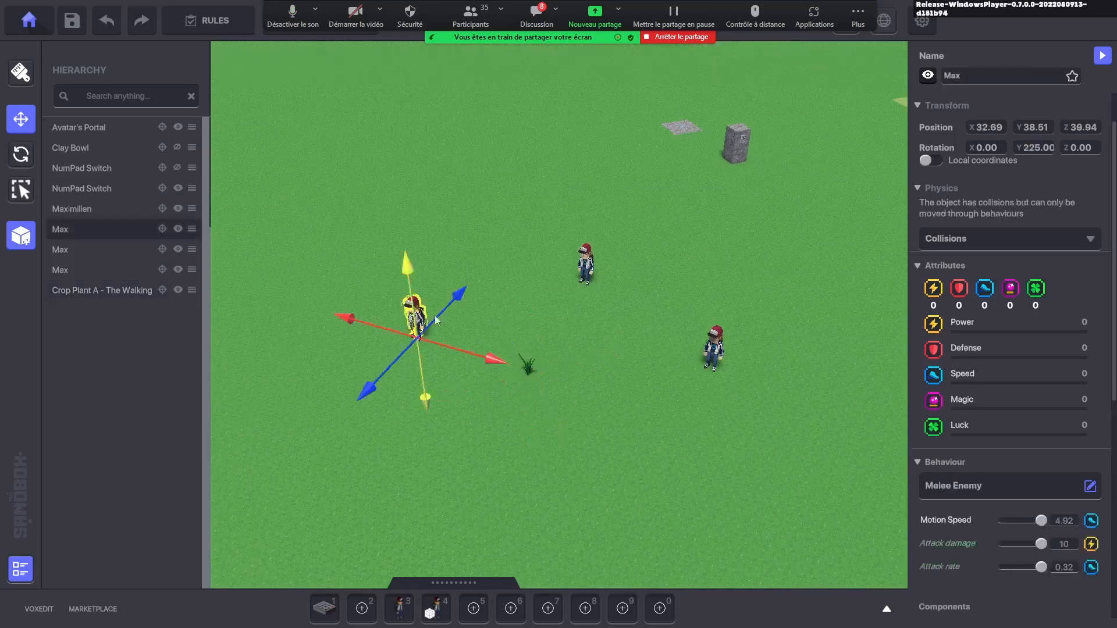
pyautogui.press('Delete')
pyautogui.click(587, 265)
pyautogui.click(530, 365)
pyautogui.press('Delete')
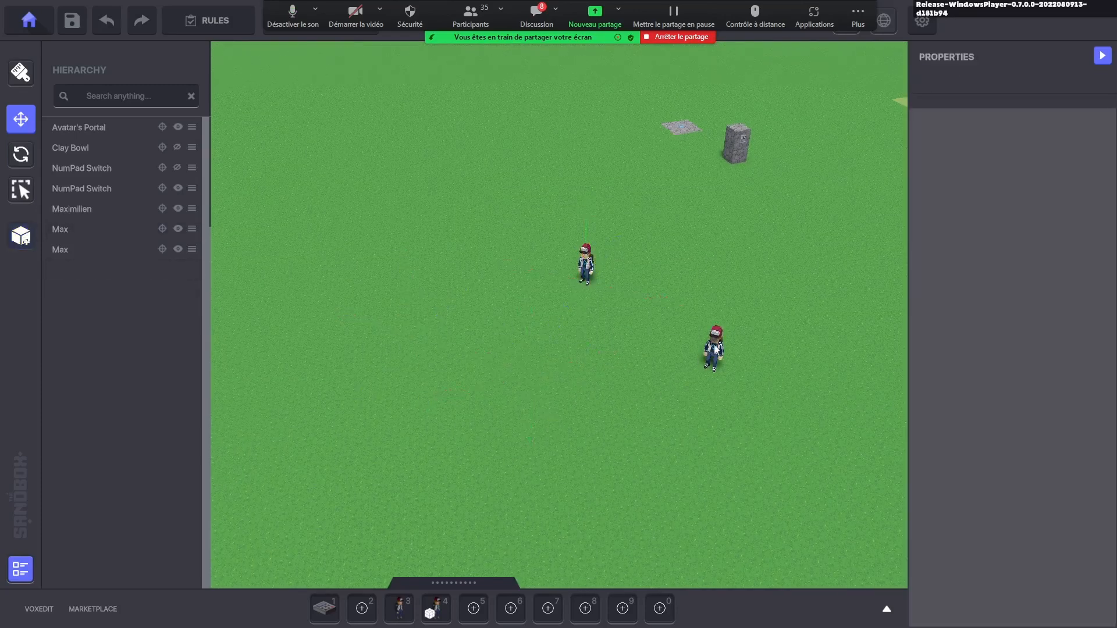
pyautogui.click(713, 348)
pyautogui.press('Delete')
pyautogui.click(586, 265)
pyautogui.press('Delete')
# - Hide the hierarchy and delete the Maximilien character standing near the avatar's portal
pyautogui.moveTo(504, 341); pyautogui.dragTo(618, 354, button='middle')
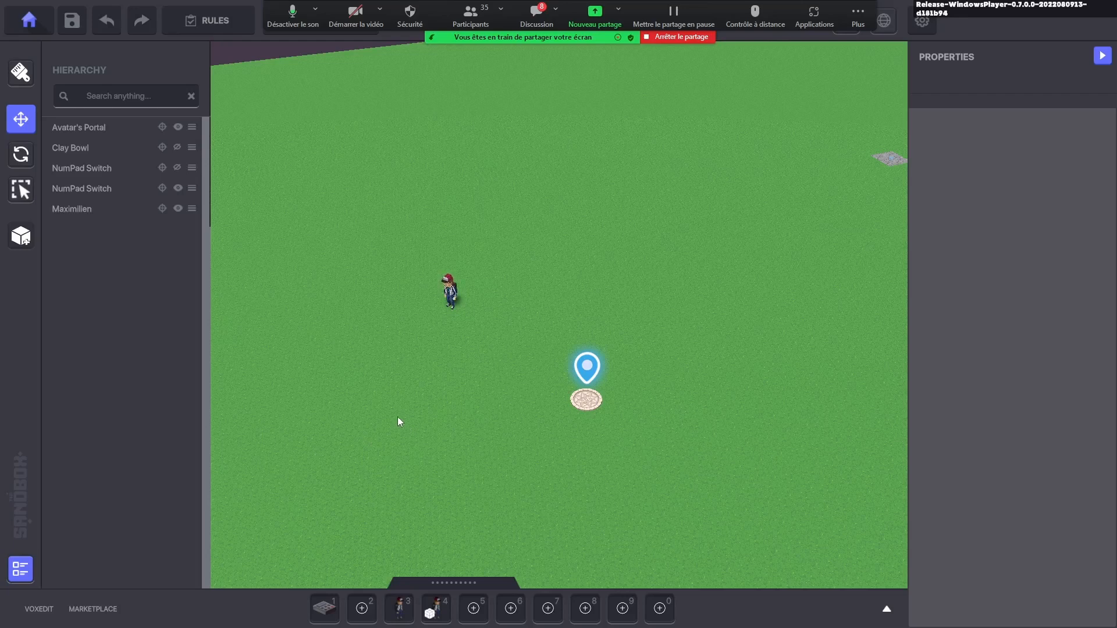
pyautogui.click(21, 569)
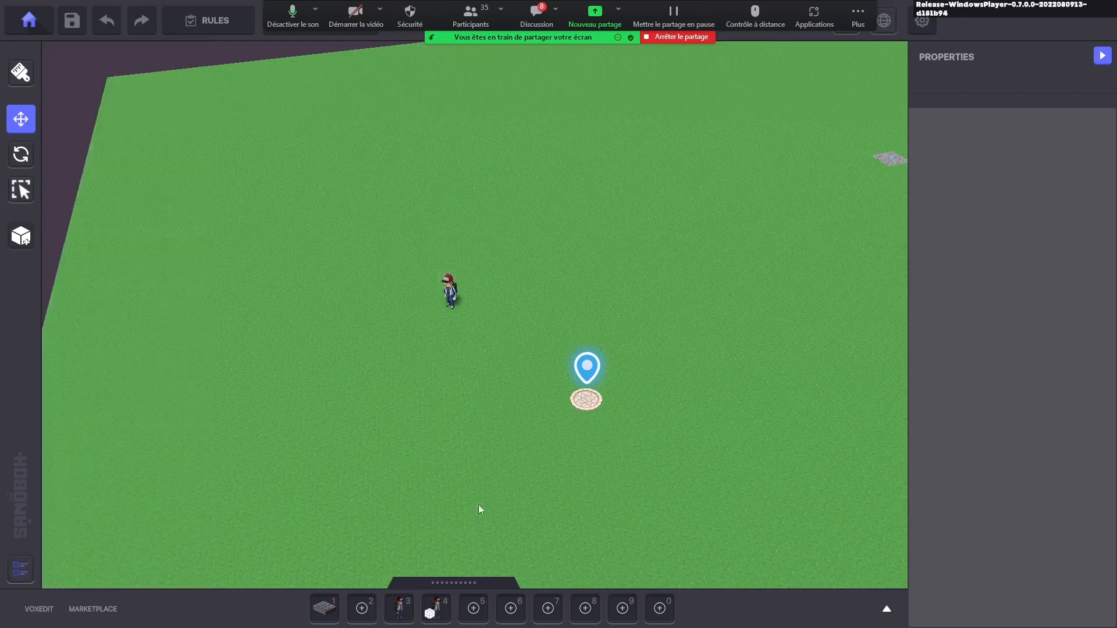
pyautogui.moveTo(528, 352); pyautogui.dragTo(549, 402, button='middle')
pyautogui.click(471, 330)
pyautogui.press('Delete')
# - Place the NumPad Switch from quick slot 1 on the open grass near the avatar's portal
pyautogui.press('1')
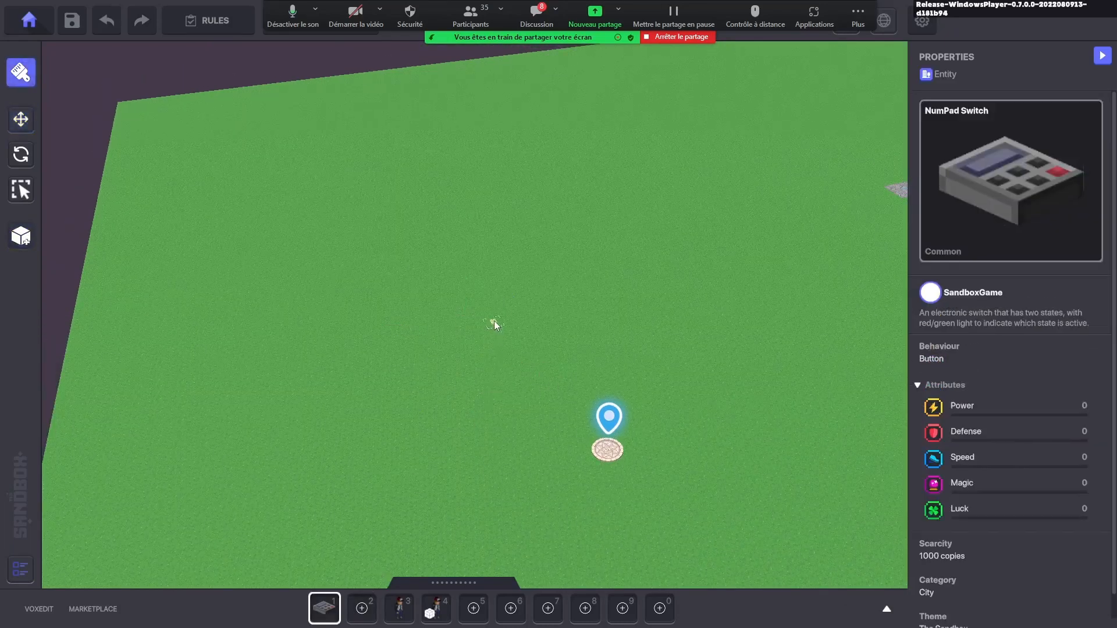
pyautogui.click(21, 119)
pyautogui.scroll(4, 486, 375)
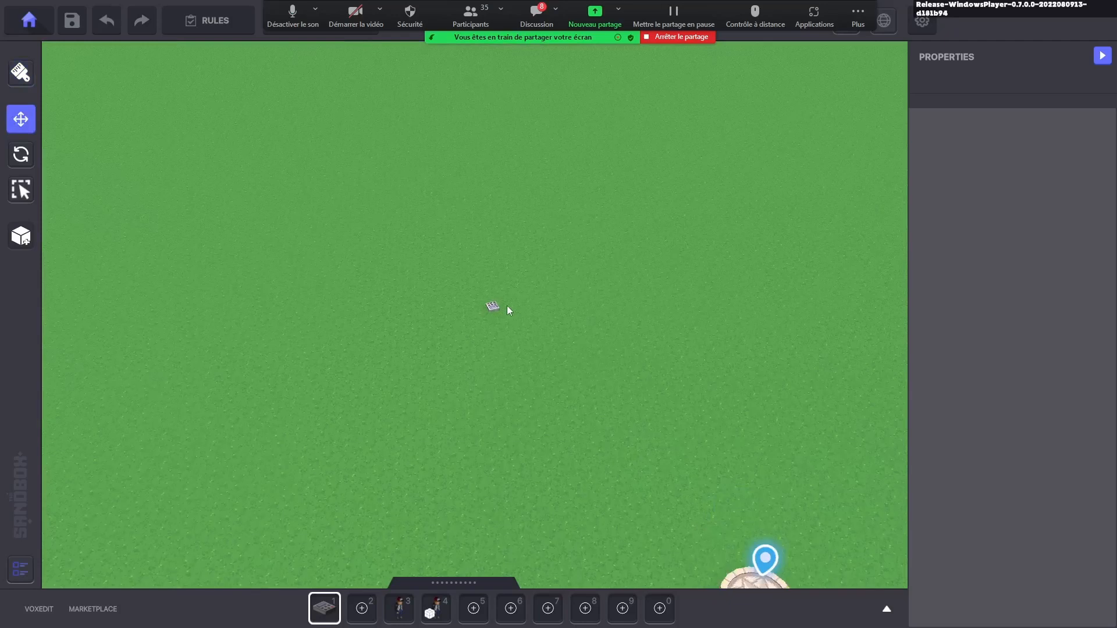
# - Select the newly placed NumPad Switch and change its behaviour to Asset Spawner
pyautogui.click(493, 312)
pyautogui.scroll(-3, 1010, 361)
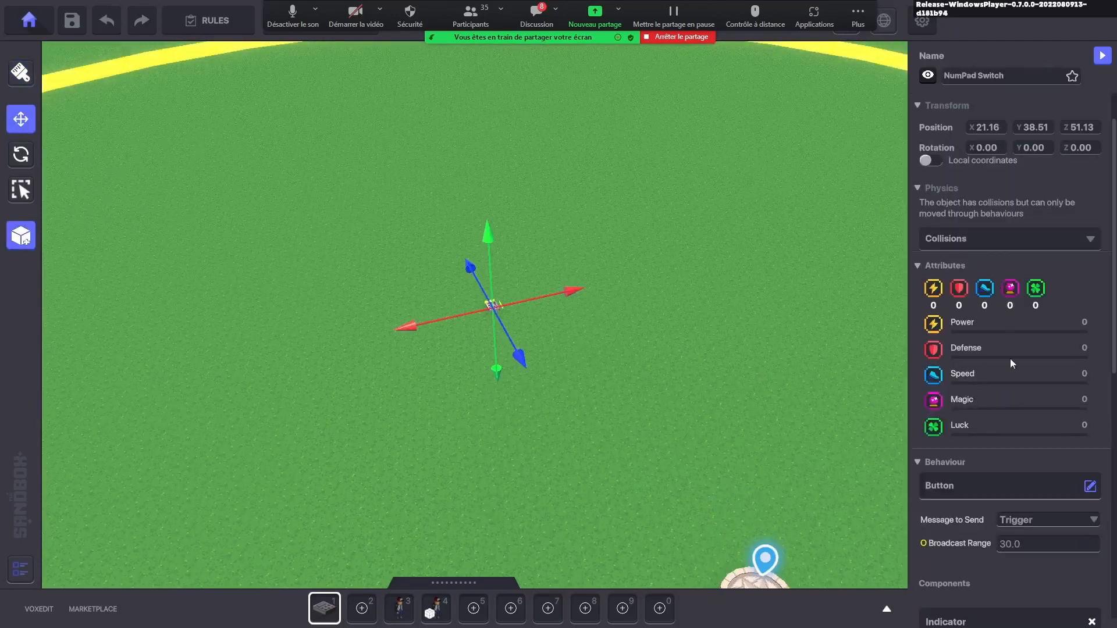
pyautogui.click(1010, 391)
pyautogui.scroll(3, 733, 314)
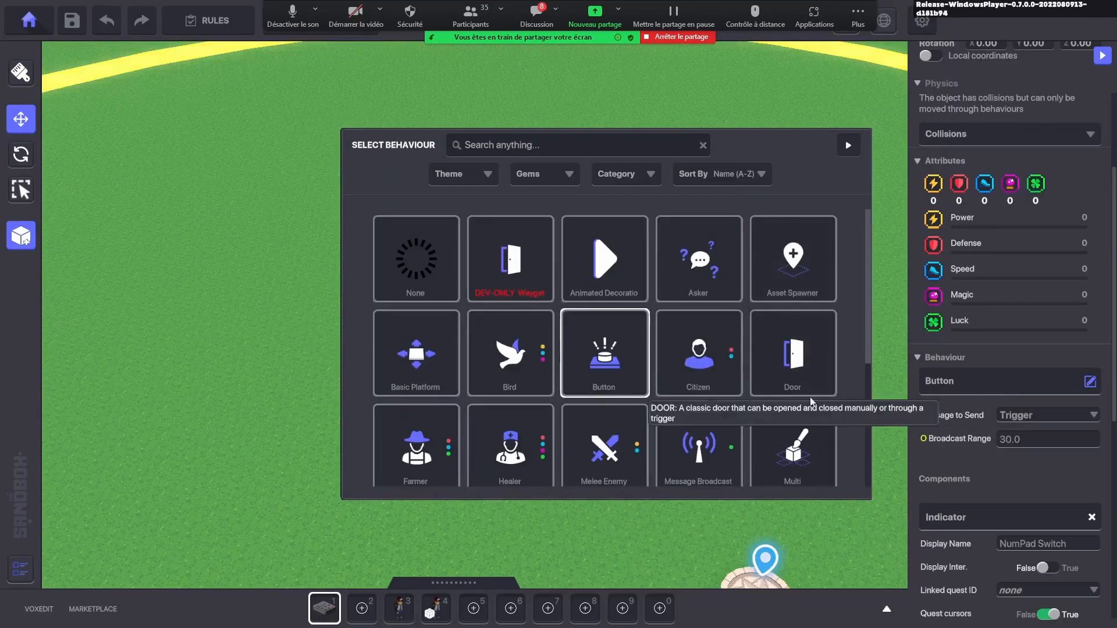
pyautogui.click(792, 259)
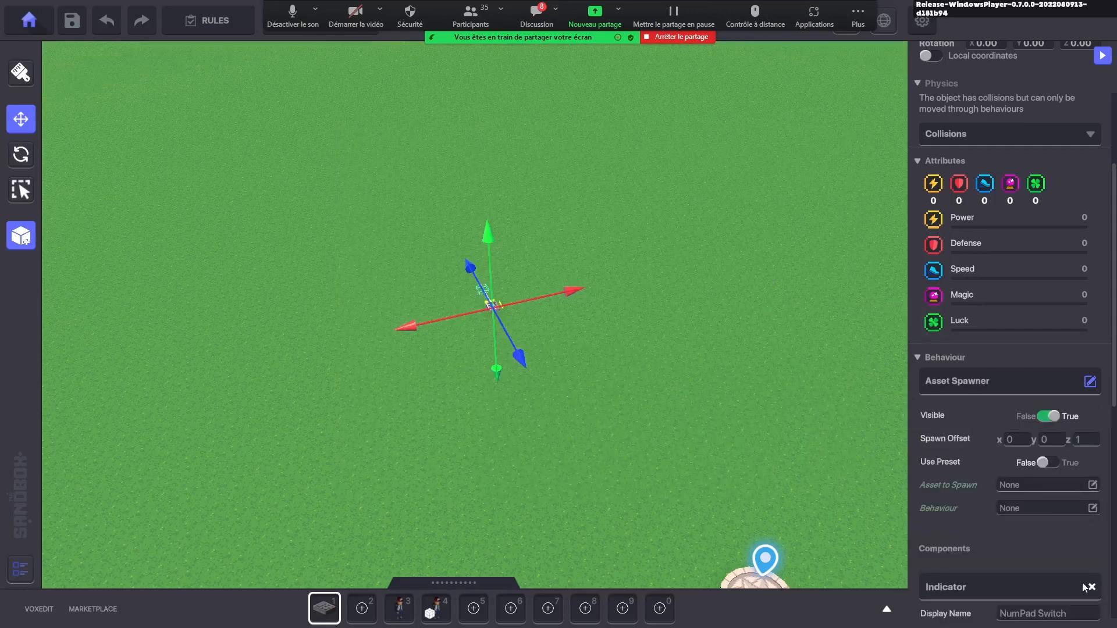
# - Remove the Indicator component from the spawner and open its logic settings
pyautogui.click(1089, 588)
pyautogui.click(1052, 413)
pyautogui.scroll(-3, 1037, 421)
pyautogui.click(1038, 421)
pyautogui.scroll(-2, 1051, 374)
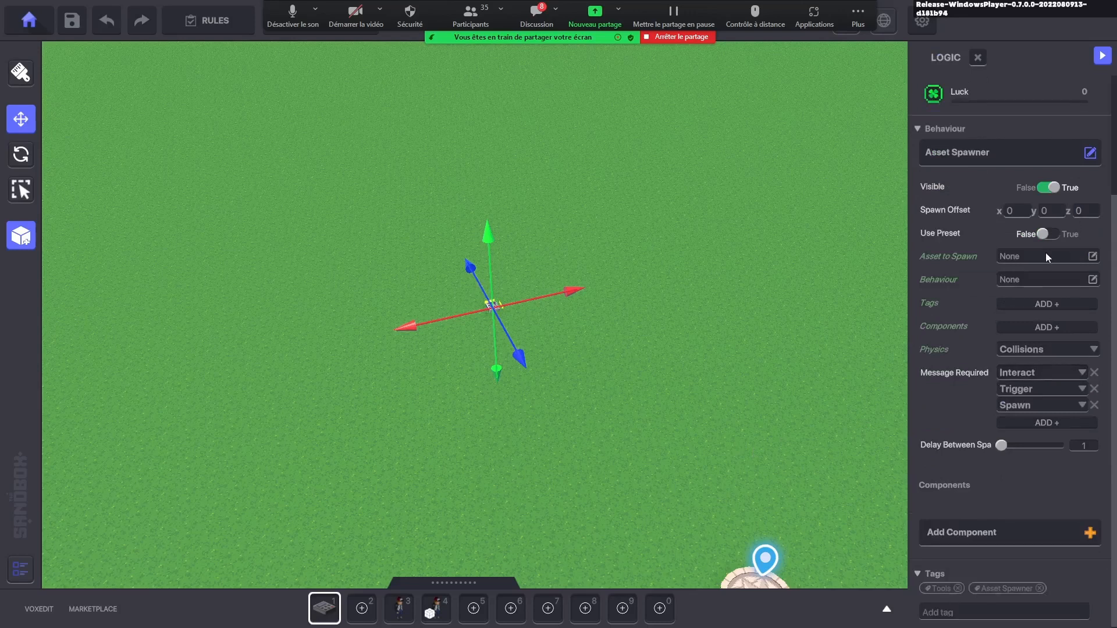
# - Look through the spawner's Asset to Spawn choices and set the spawned asset's behaviour to Basic Platform
pyautogui.click(1030, 256)
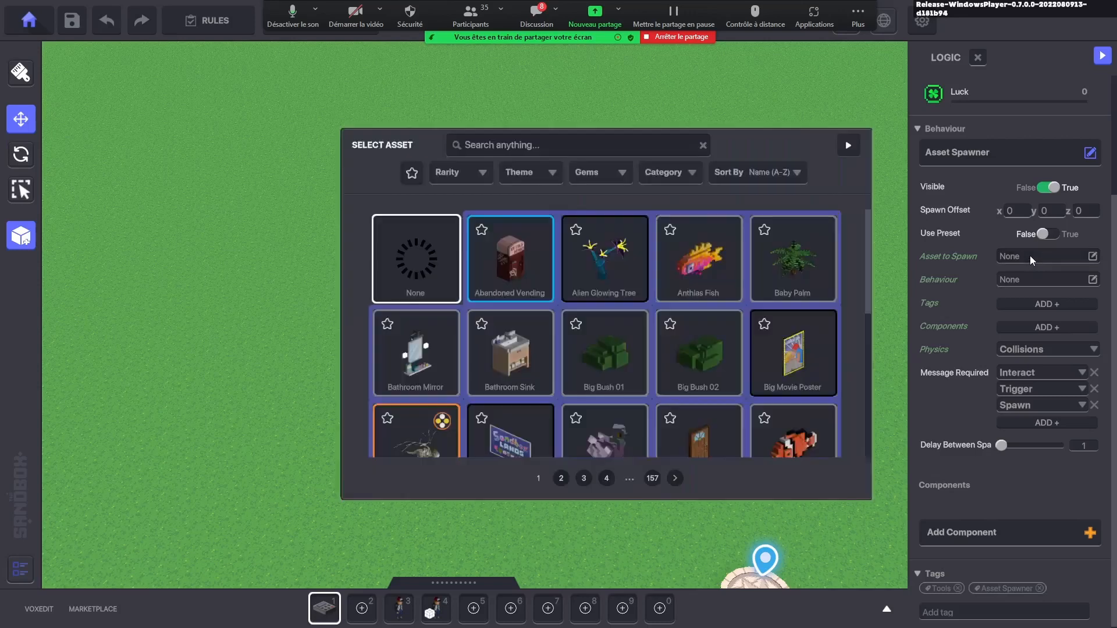
pyautogui.click(853, 149)
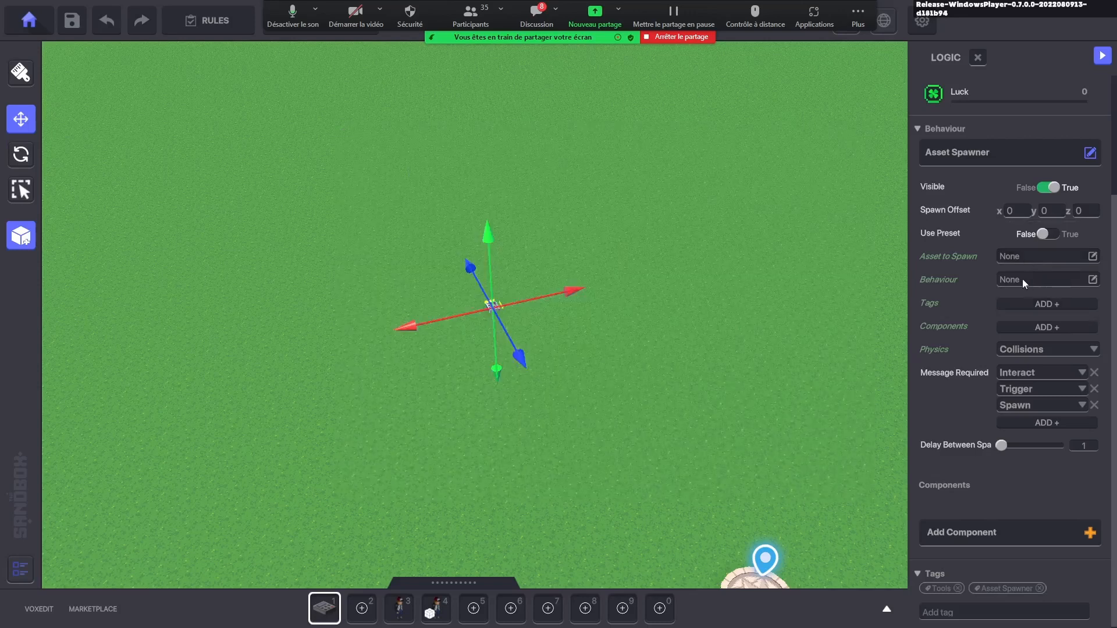
pyautogui.click(1060, 279)
pyautogui.click(725, 277)
# - Find the Max preset among the presets and place a copy of it on the grass beyond the NumPad Switch
pyautogui.click(886, 609)
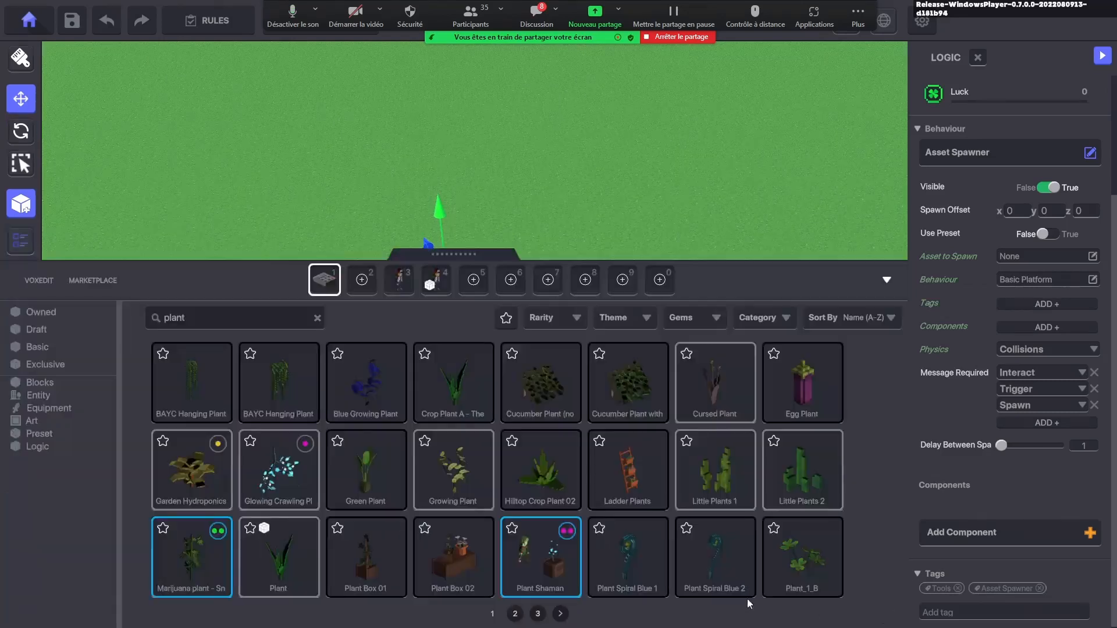
pyautogui.click(54, 436)
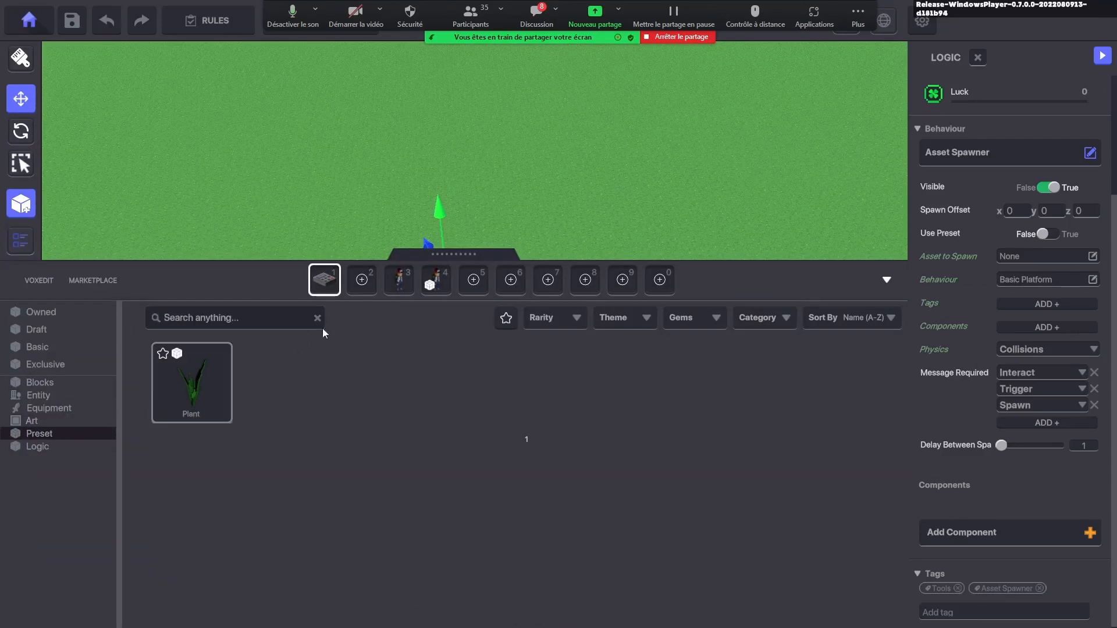
pyautogui.click(281, 389)
pyautogui.click(213, 206)
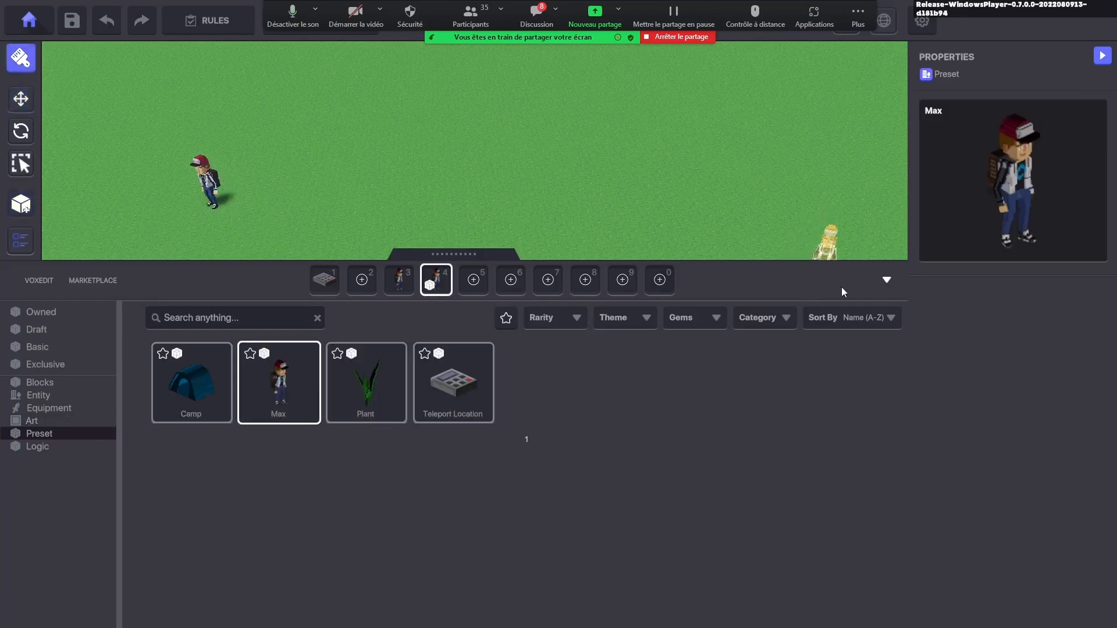
pyautogui.click(886, 280)
pyautogui.click(23, 117)
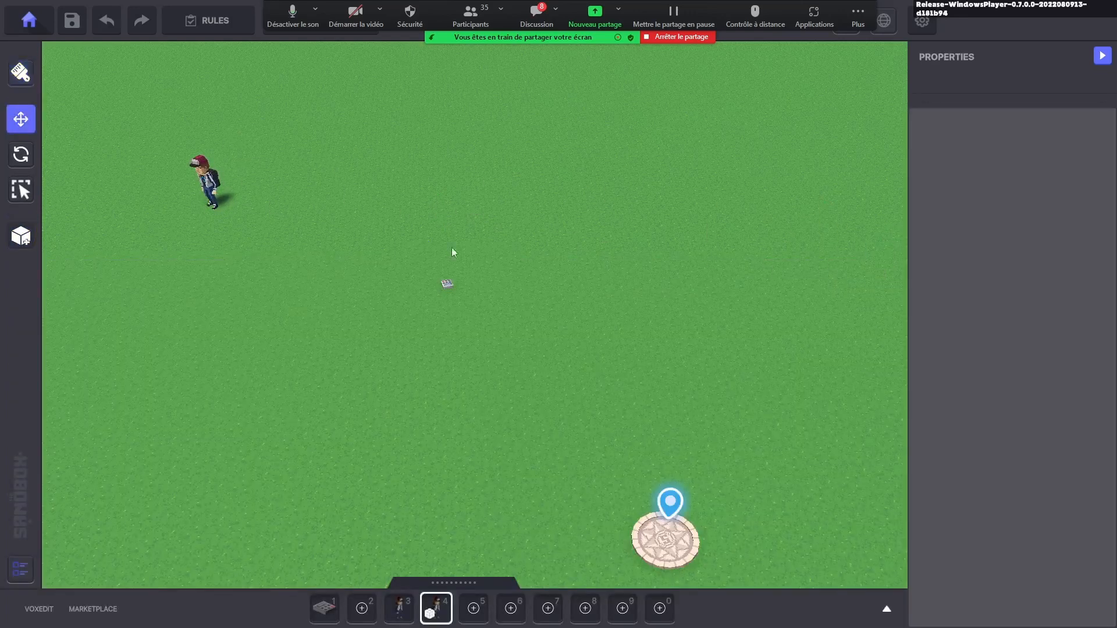
# - Set the Chasing Zone of the placed Max enemy to 47 in its logic settings
pyautogui.click(203, 182)
pyautogui.scroll(-5, 1006, 333)
pyautogui.click(1011, 535)
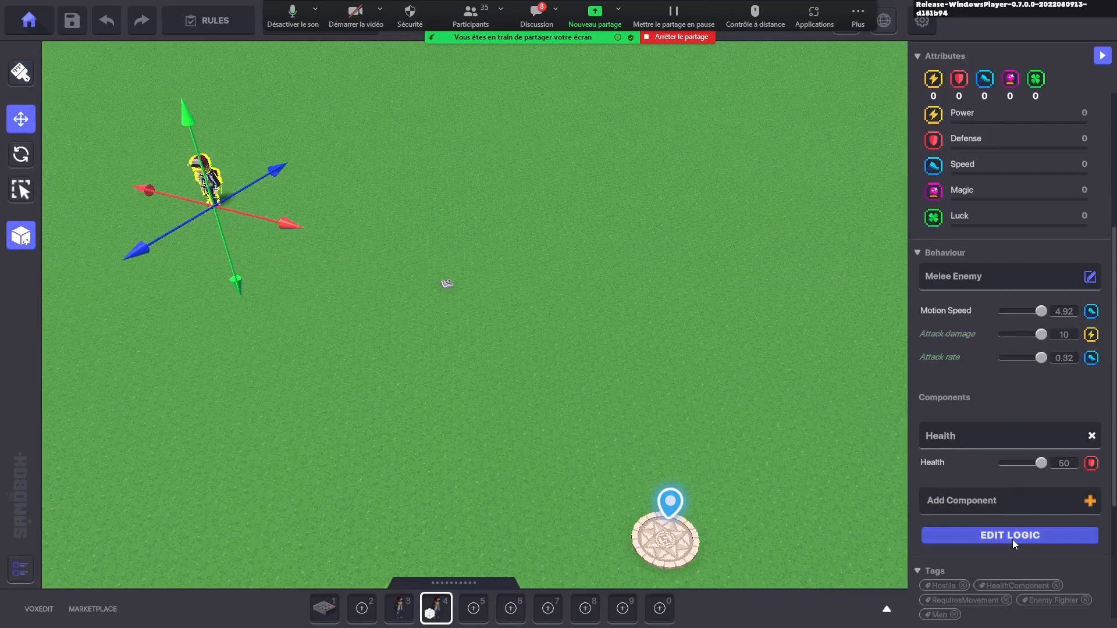
pyautogui.scroll(-2, 1000, 407)
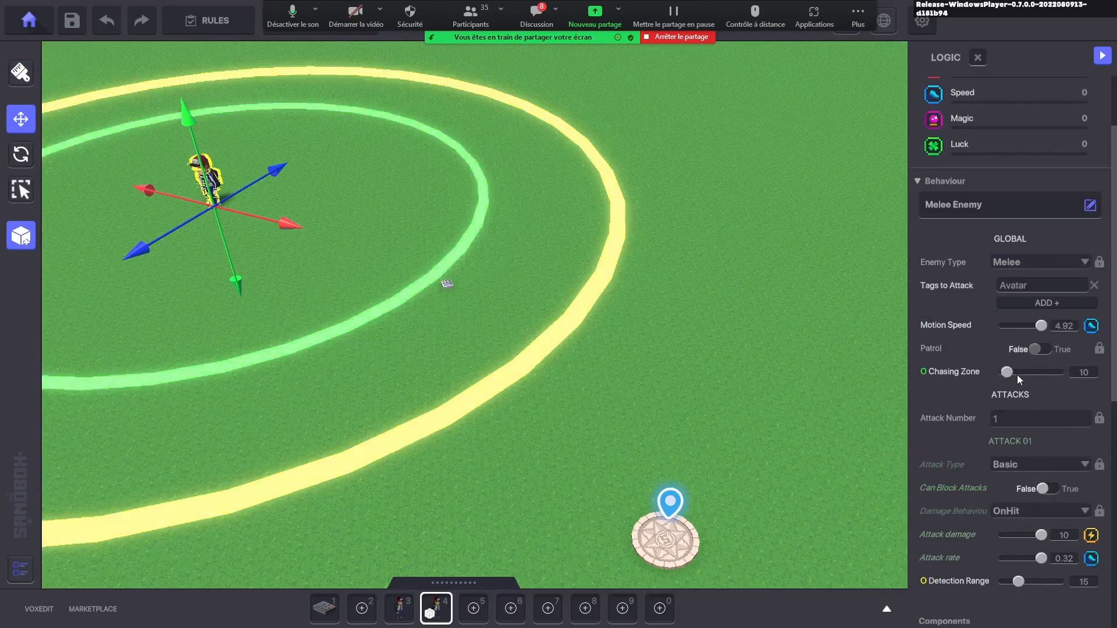
pyautogui.moveTo(1011, 371); pyautogui.dragTo(1030, 368)
pyautogui.scroll(2, 996, 259)
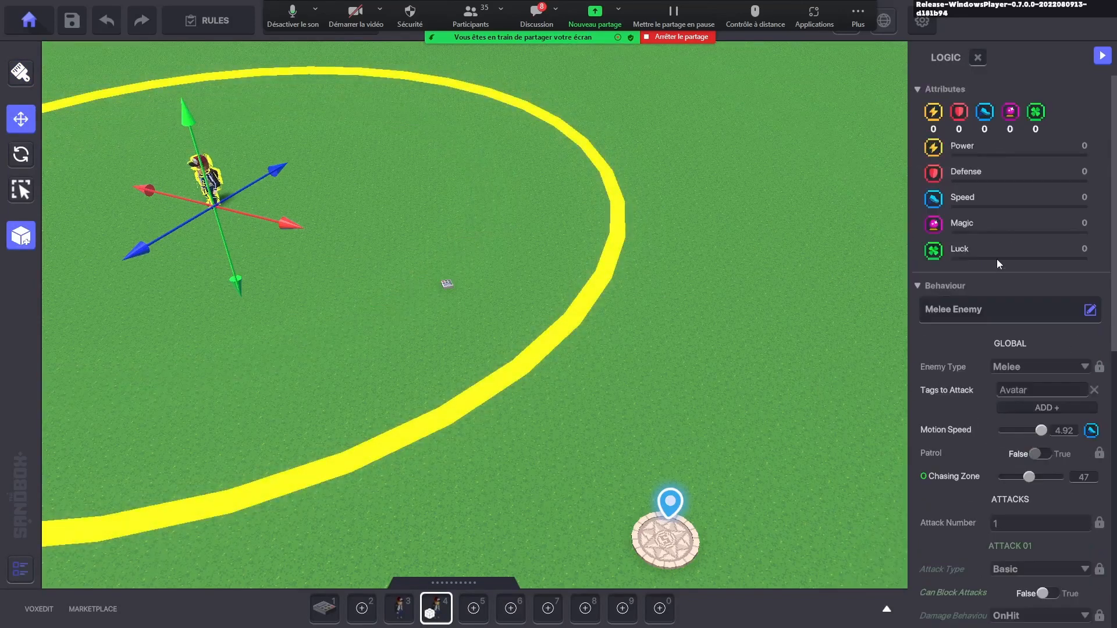
pyautogui.scroll(-9, 996, 260)
pyautogui.scroll(5, 1010, 432)
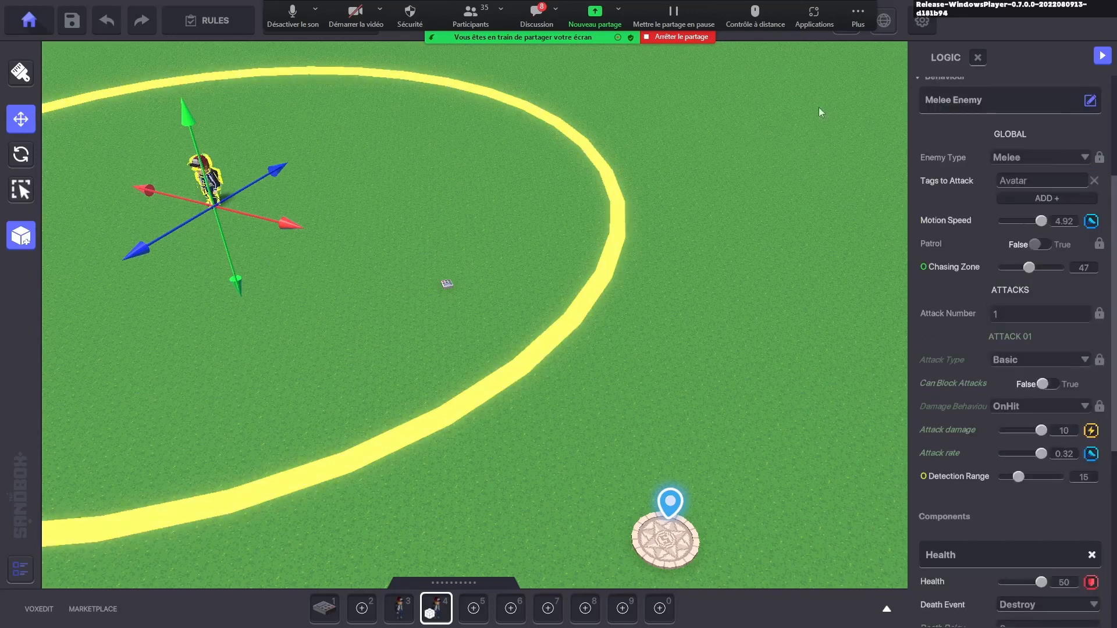
# - Save the adjusted Max entity from the hierarchy as a preset named Max
pyautogui.click(20, 569)
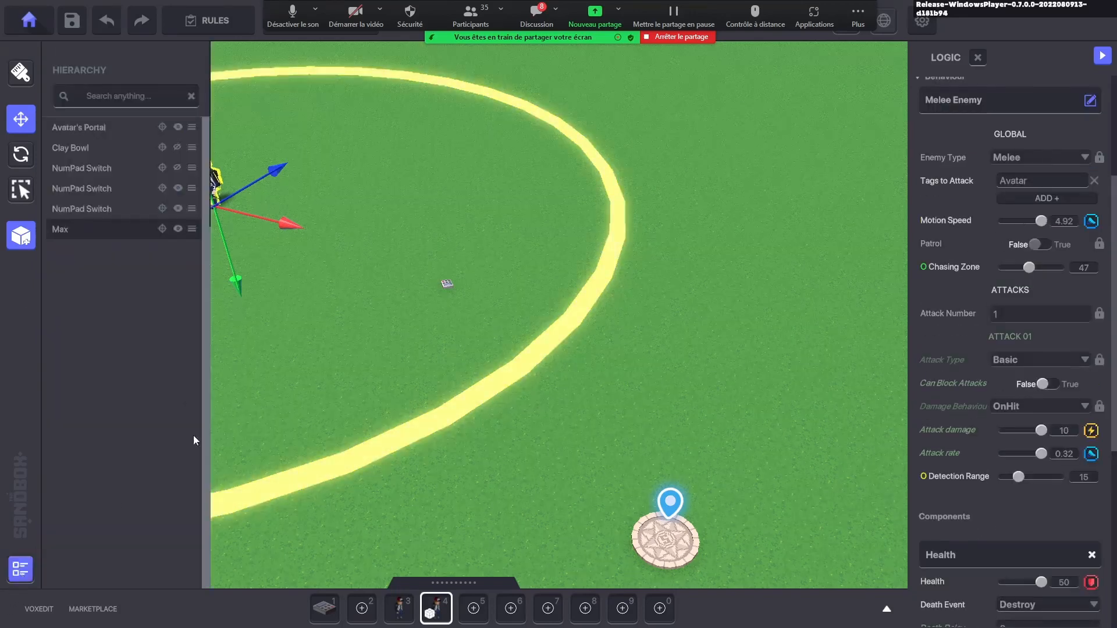
pyautogui.rightClick(192, 232)
pyautogui.click(247, 260)
pyautogui.click(420, 259)
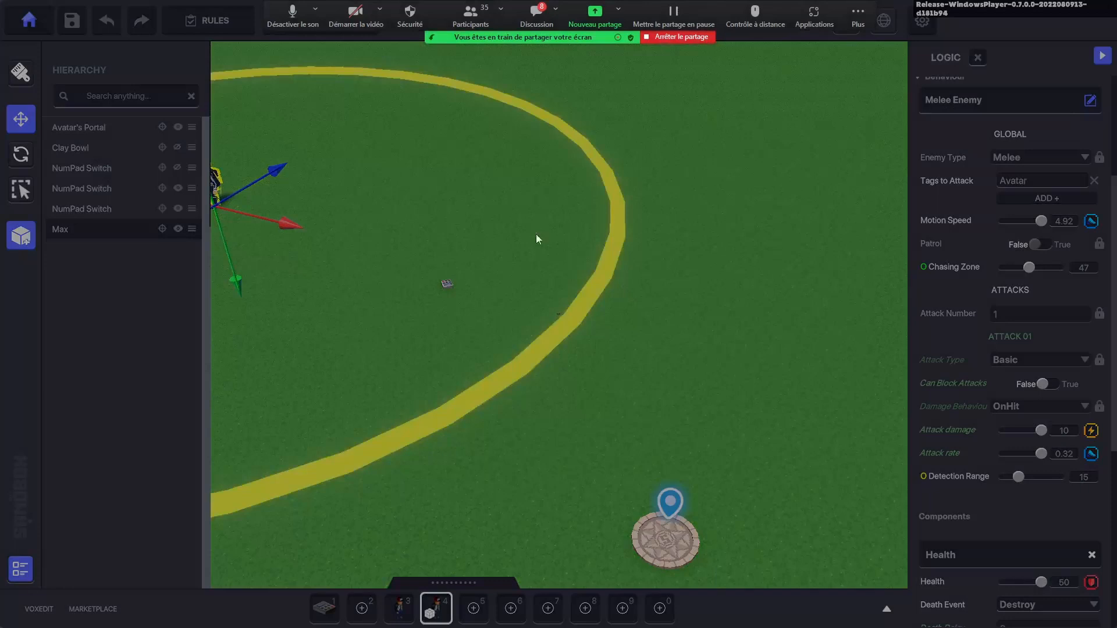
pyautogui.click(564, 318)
pyautogui.write('Max')
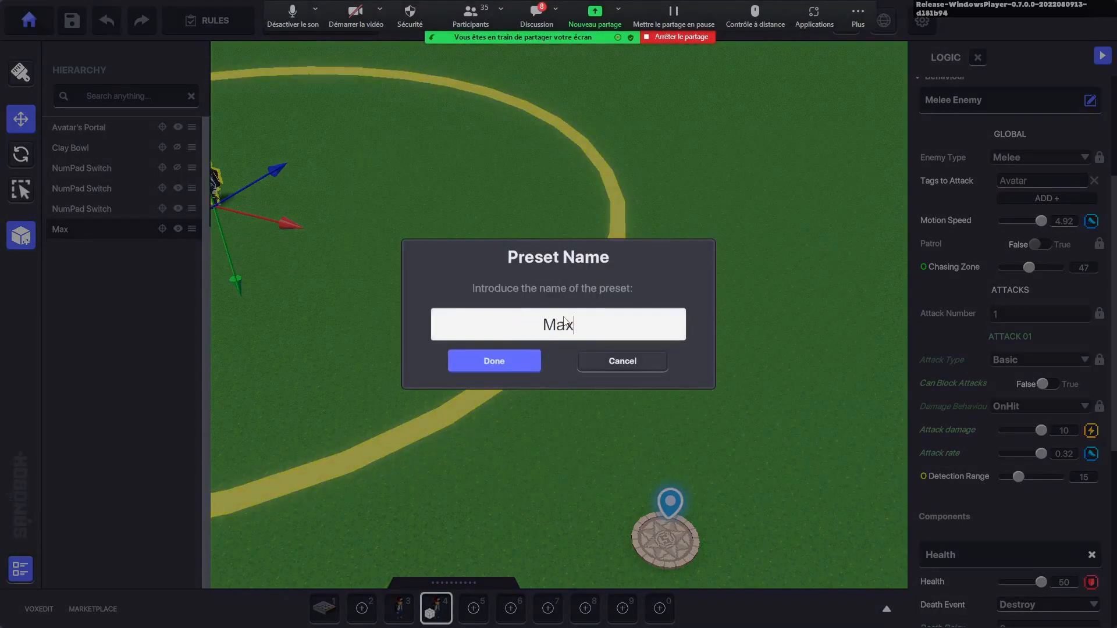
pyautogui.click(526, 360)
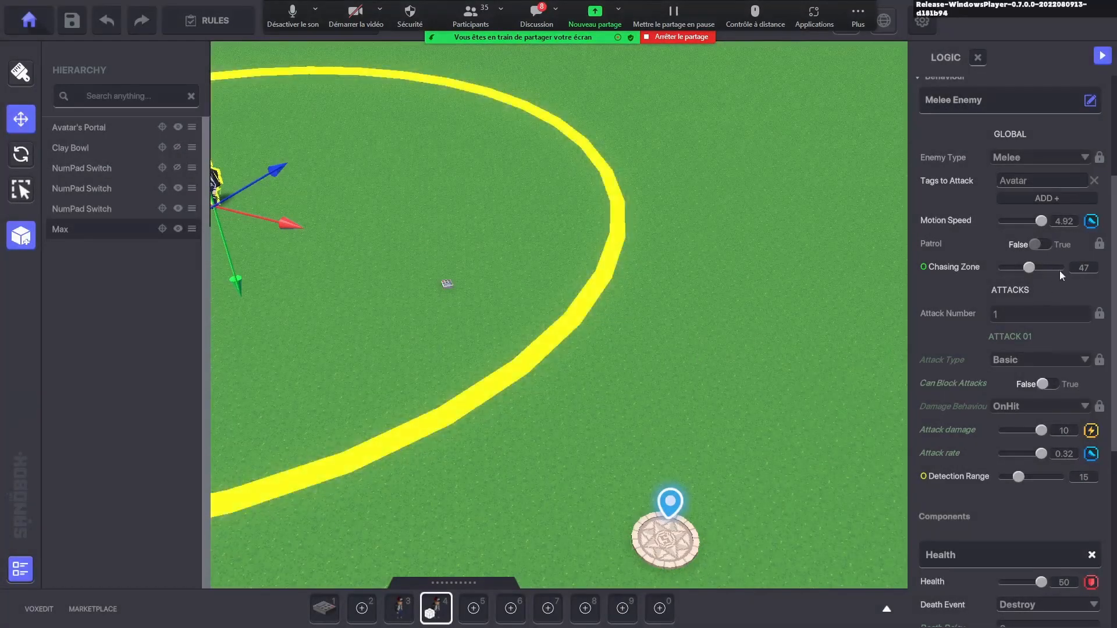
# - Enable Use Preset in the logic of the NumPad Switch spawner and choose the Max preset
pyautogui.moveTo(628, 333); pyautogui.dragTo(652, 330, button='middle')
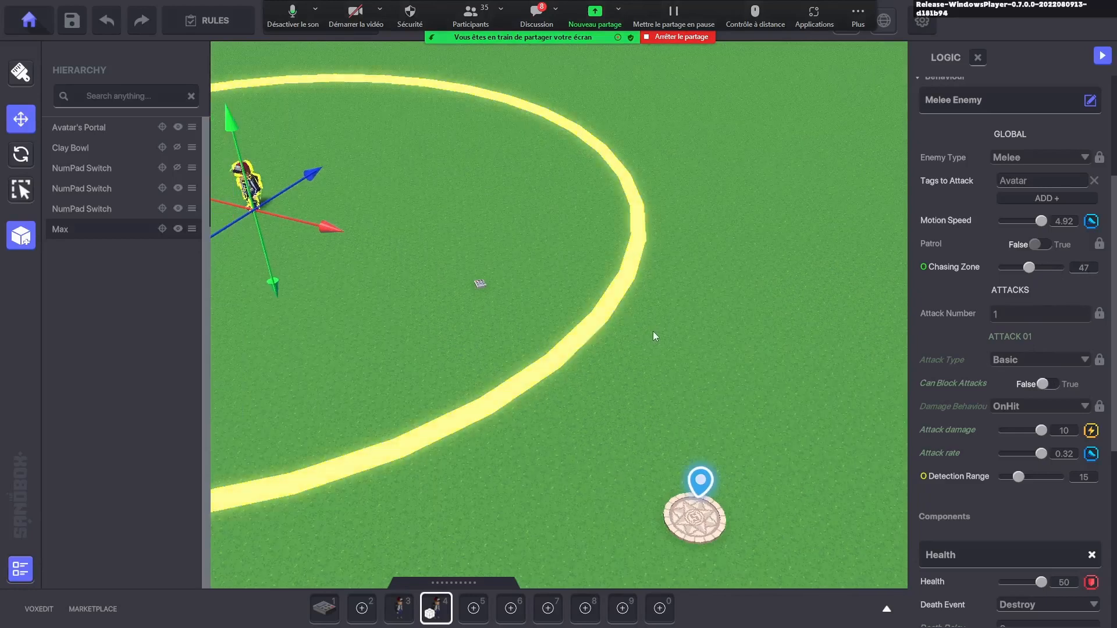
pyautogui.click(652, 330)
pyautogui.click(488, 285)
pyautogui.scroll(-5, 1036, 320)
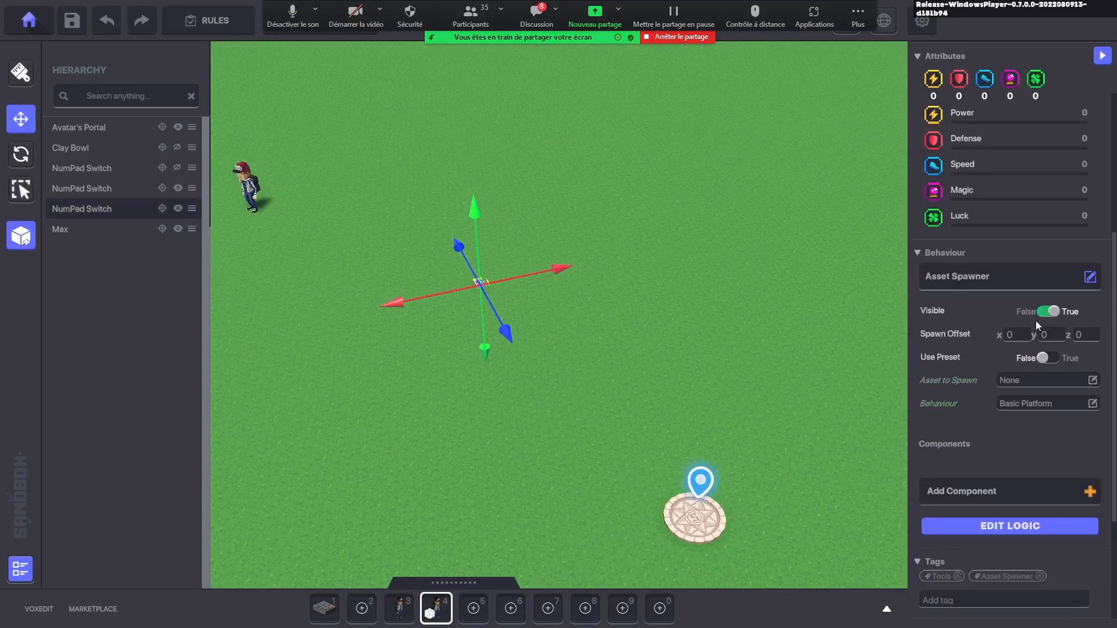
pyautogui.click(1018, 522)
pyautogui.scroll(-2, 1029, 354)
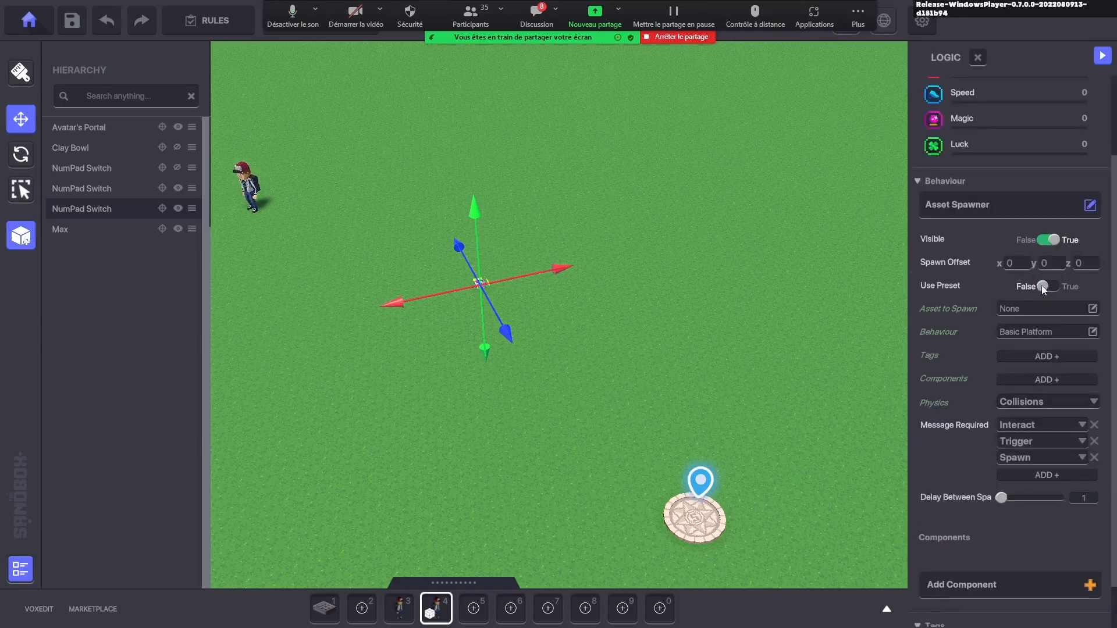
pyautogui.click(1045, 286)
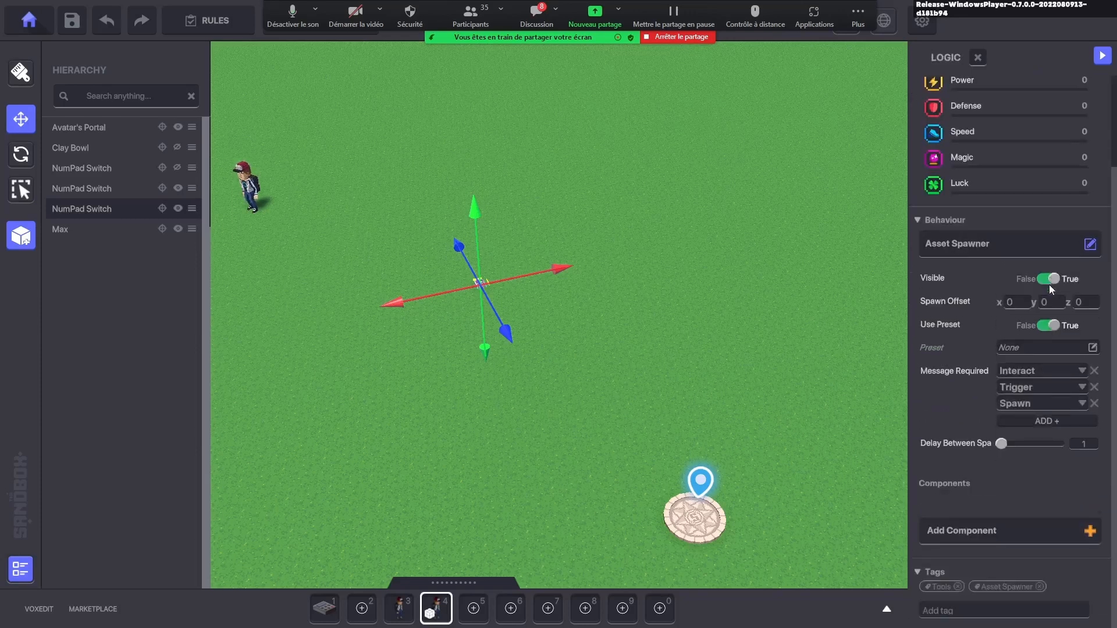
pyautogui.click(1059, 348)
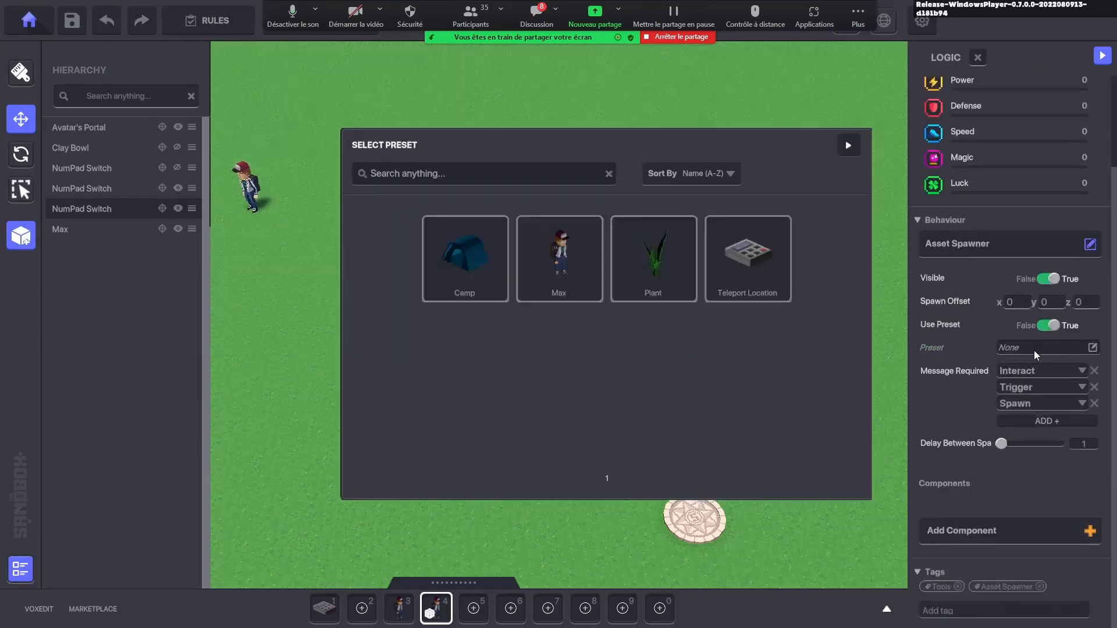
pyautogui.click(561, 250)
# - Remove the Trigger and Spawn messages from the spawner's required messages and deselect it
pyautogui.click(1094, 386)
pyautogui.click(1094, 403)
pyautogui.click(316, 111)
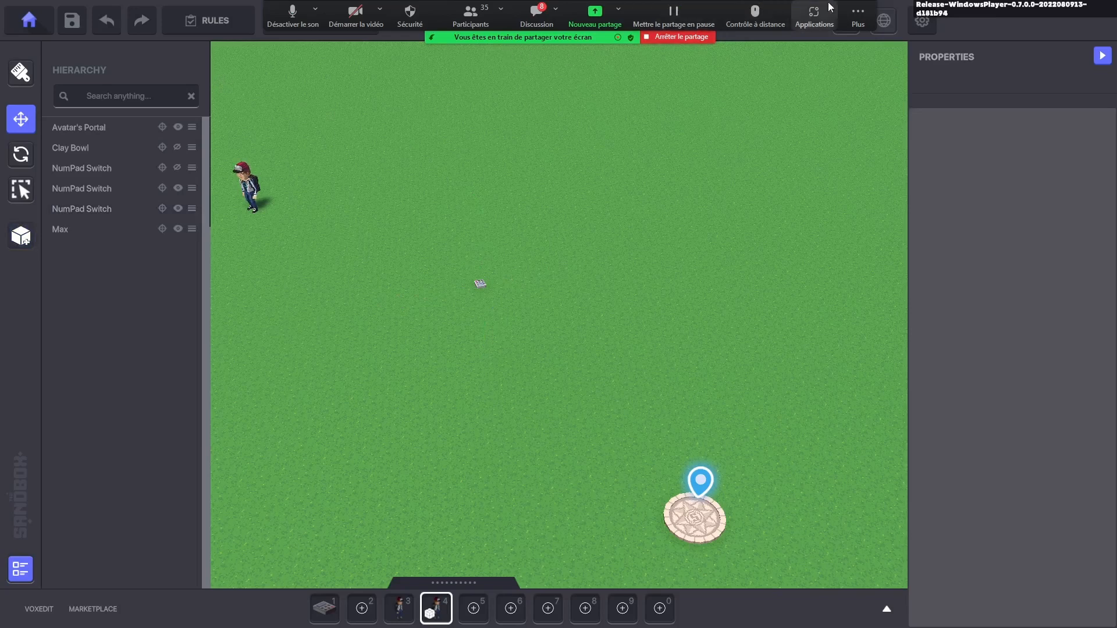
# - Start a play test and walk to the NumPad Switch to spawn a second Max enemy
pyautogui.click(858, 13)
pyautogui.click(383, 131)
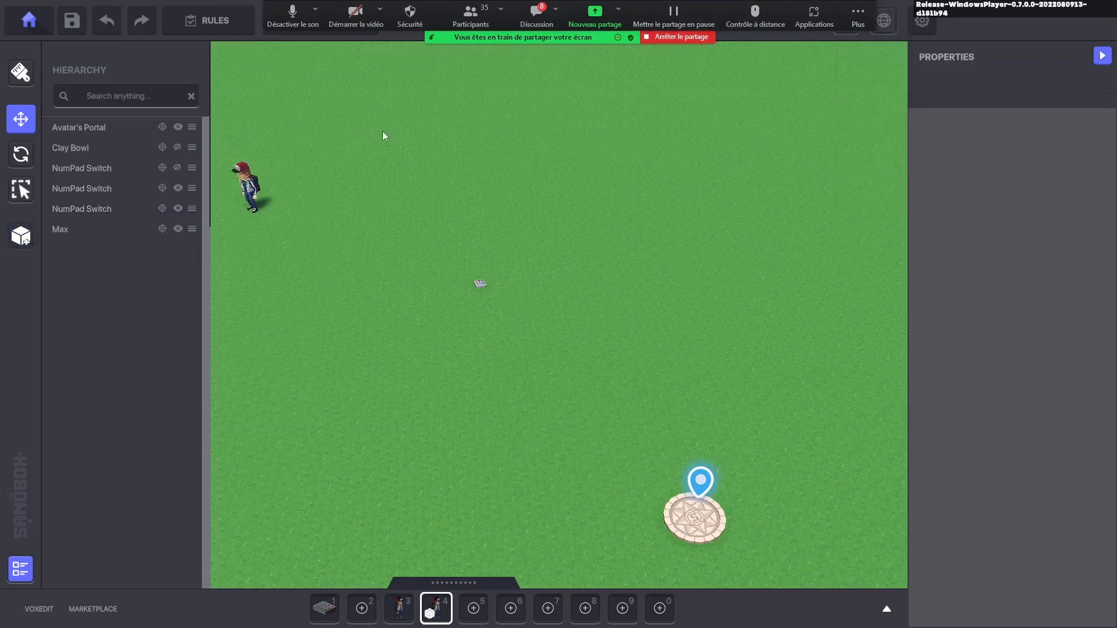
pyautogui.click(304, 33)
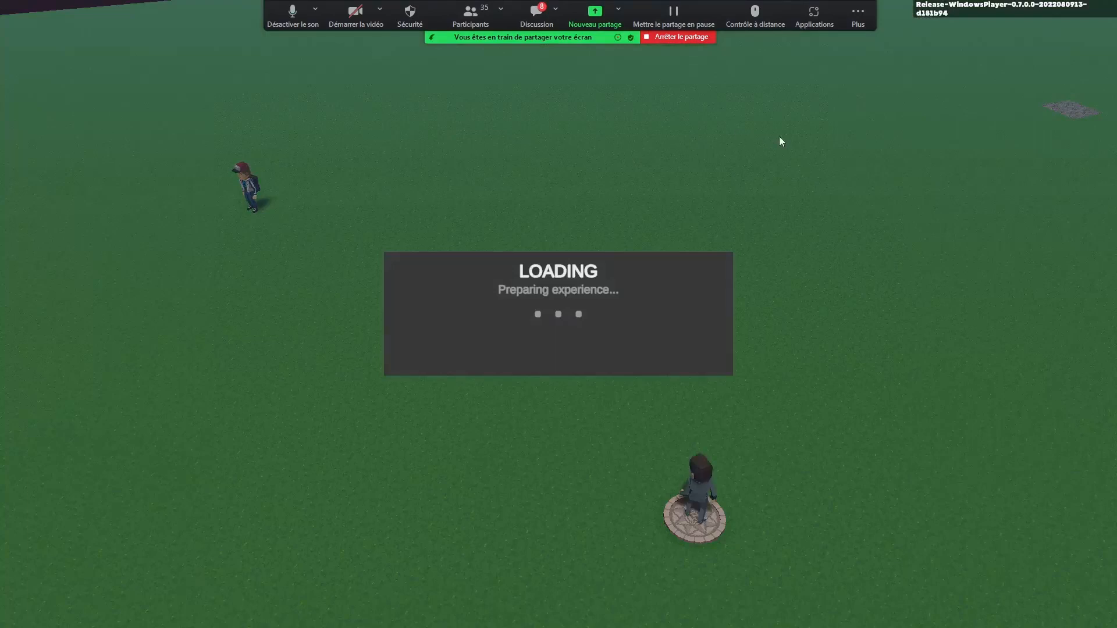
pyautogui.press('w')
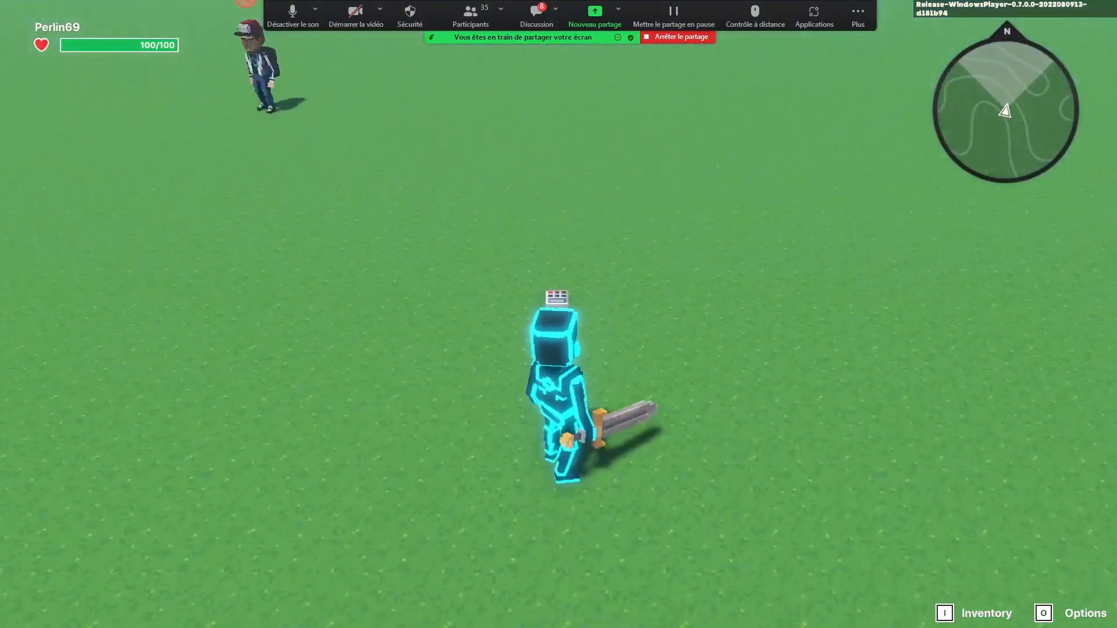
pyautogui.press('s')
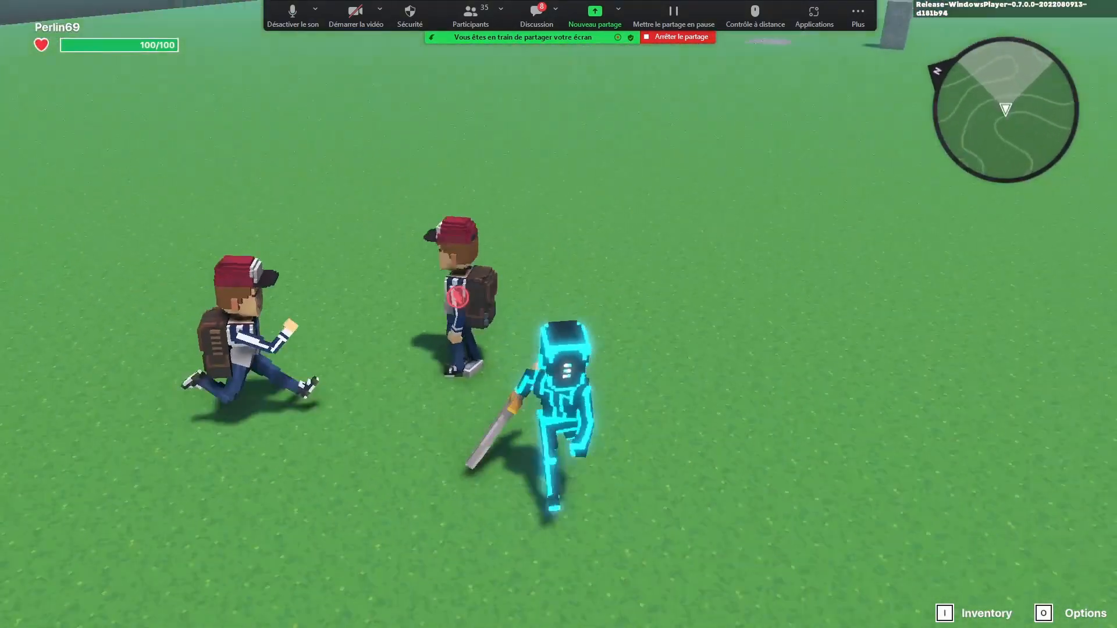
pyautogui.press('d')
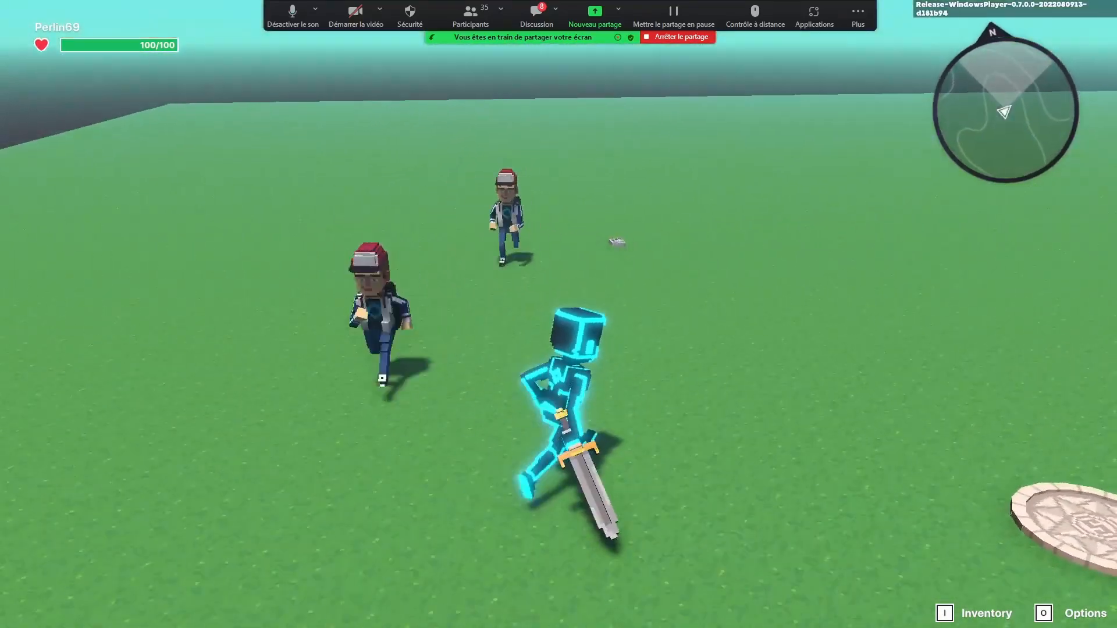
# - Run the avatar away from and back toward both Max enemies to test their chasing, and leave the play test
pyautogui.press('s')
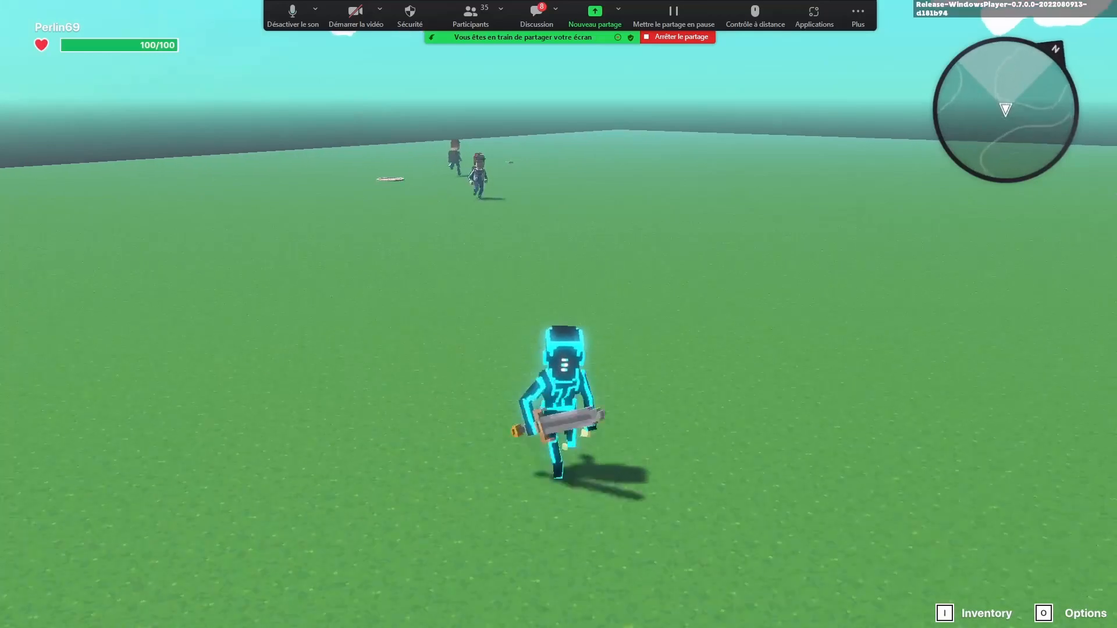
pyautogui.press('a')
pyautogui.press('a')
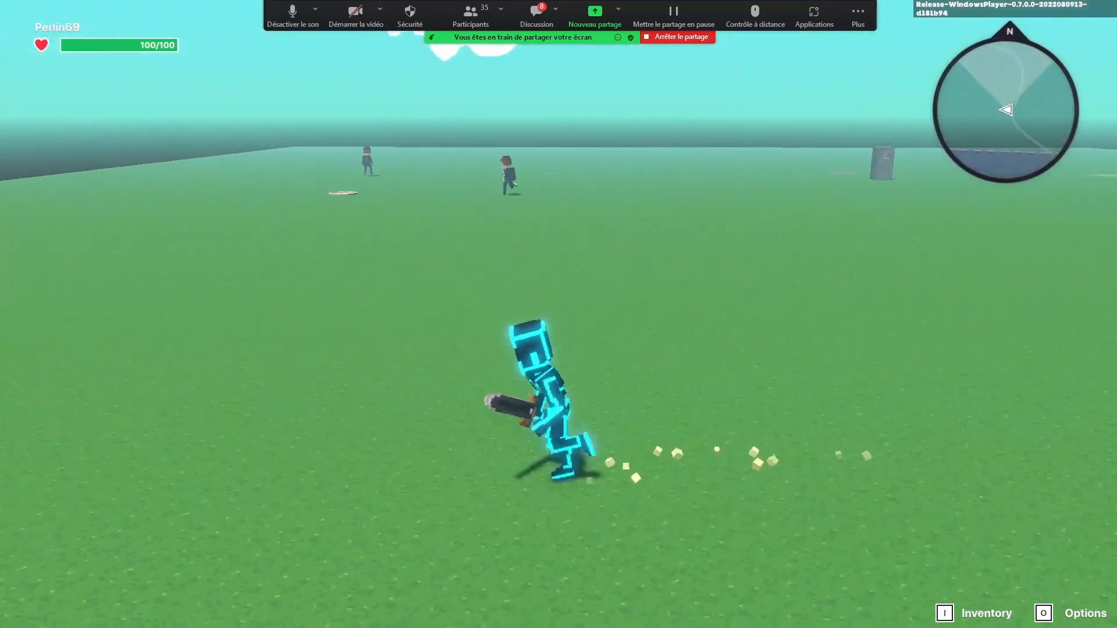
pyautogui.press('a')
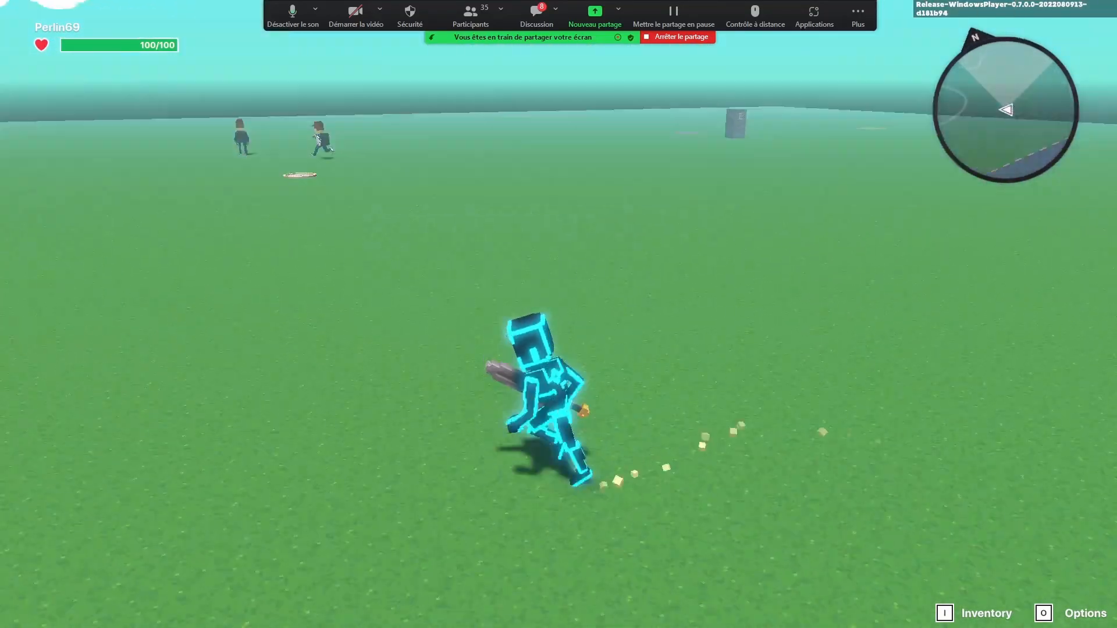
pyautogui.press('w')
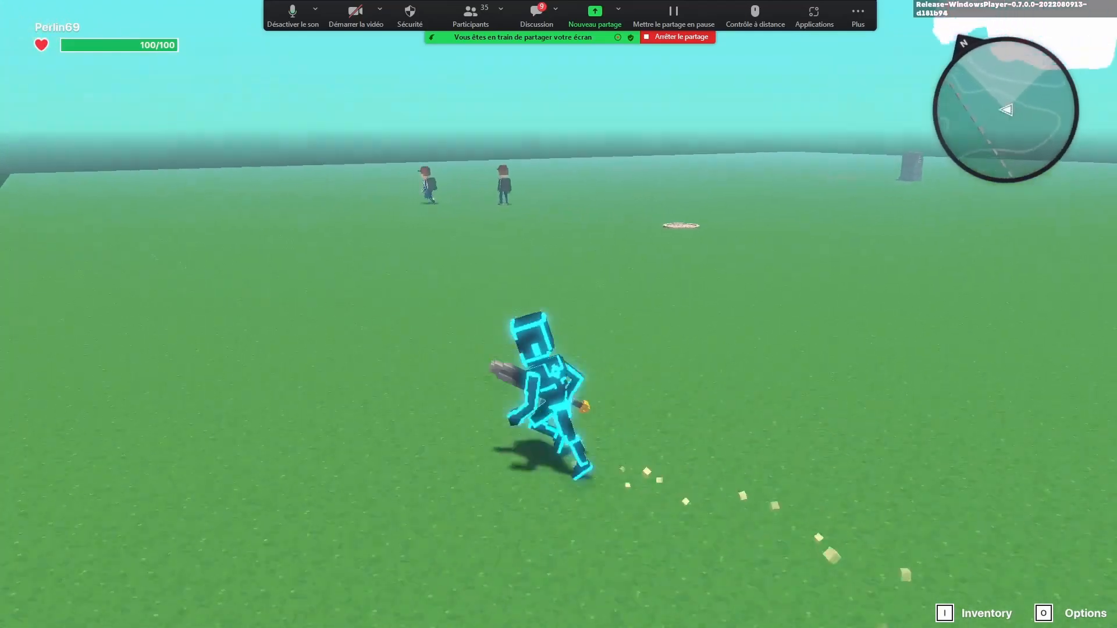
pyautogui.press('a')
pyautogui.press('w')
pyautogui.press('w')
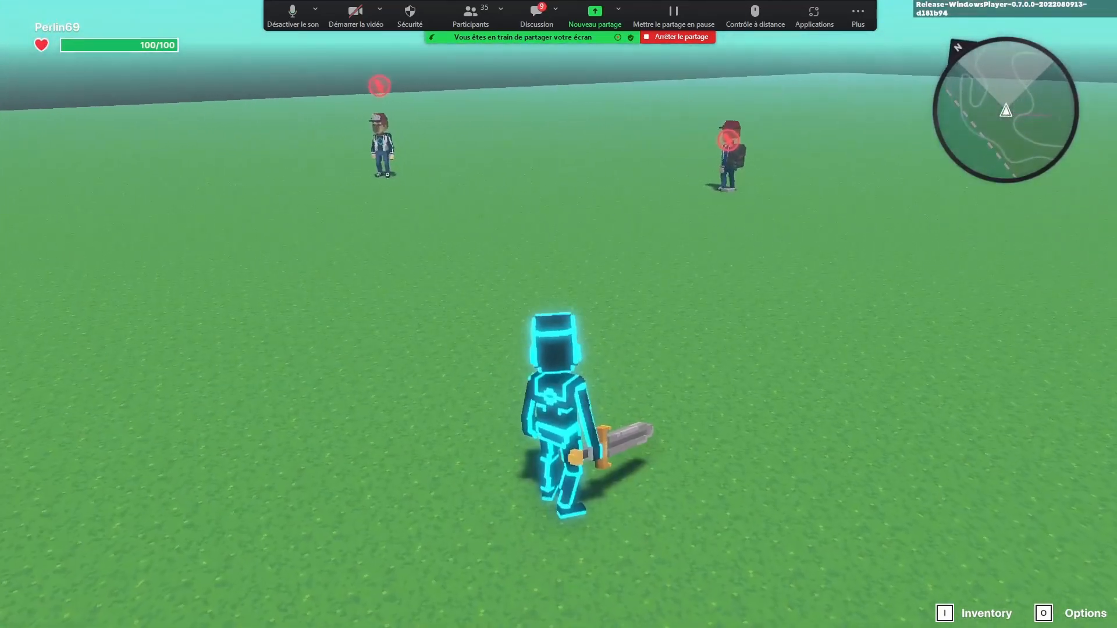
pyautogui.press('s')
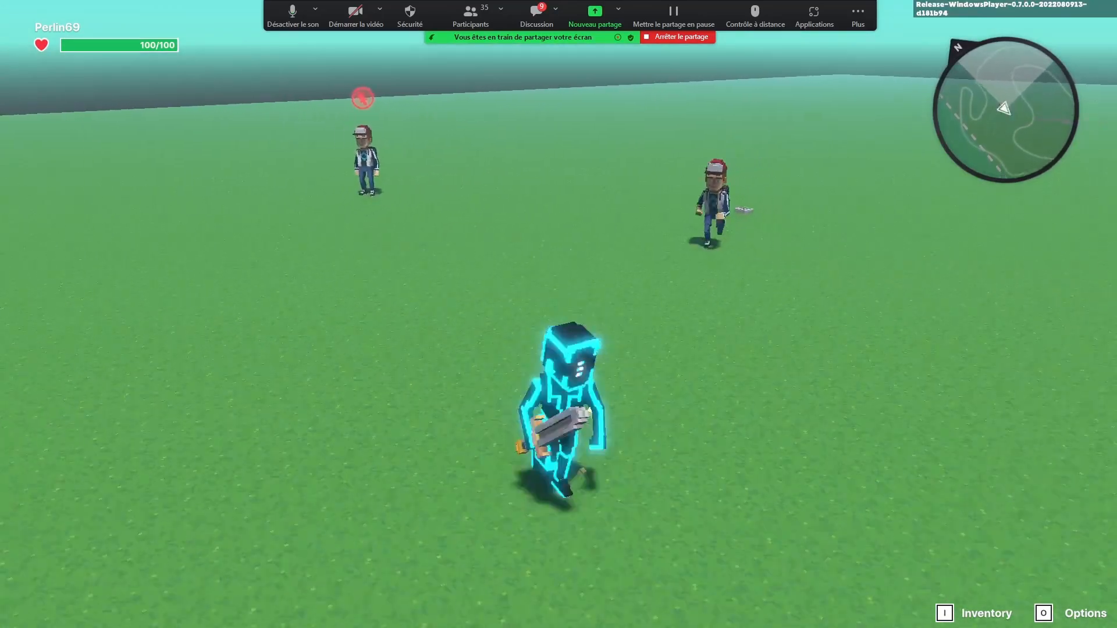
pyautogui.press('d')
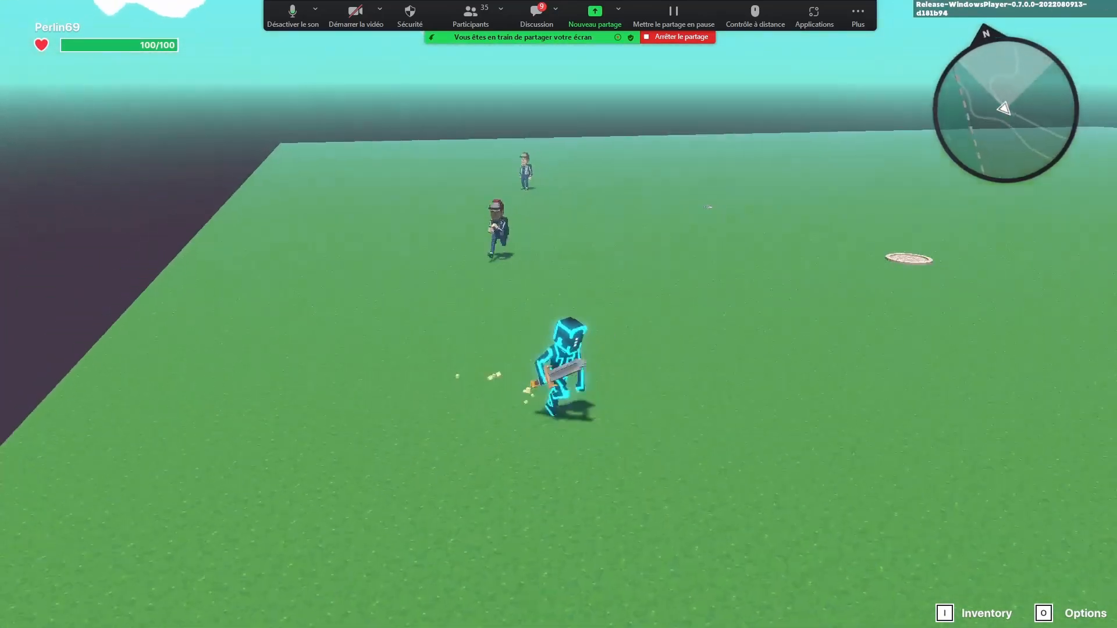
pyautogui.press('Escape')
pyautogui.press('a')
pyautogui.scroll(2, 576, 323)
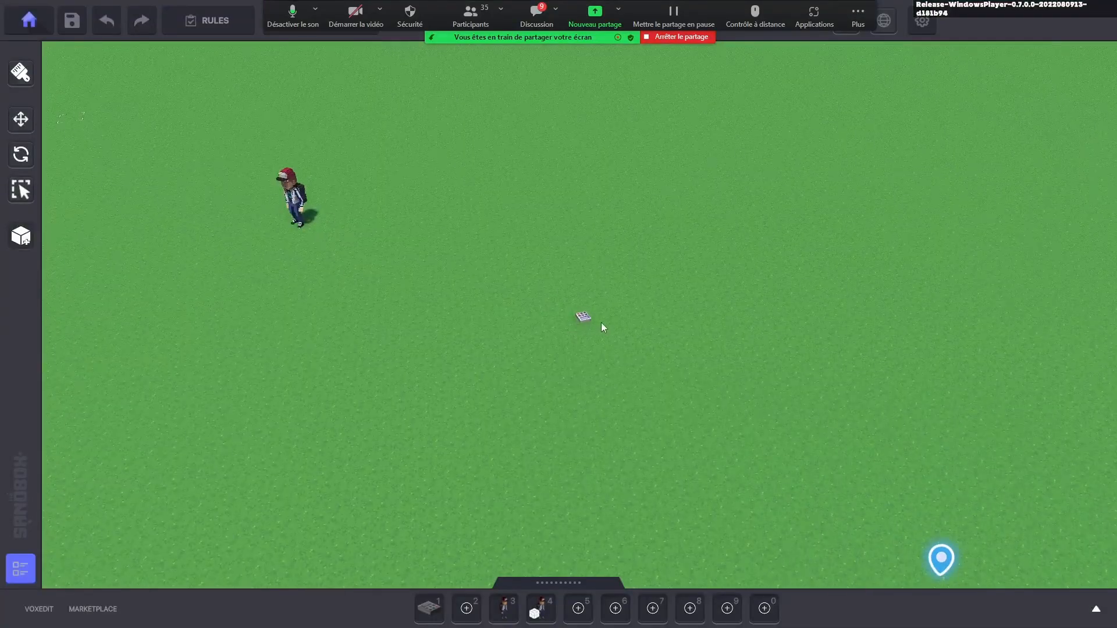
# - Close the hierarchy and review the Chasing Zone in the placed Max enemy's logic settings
pyautogui.click(1090, 608)
pyautogui.click(1097, 282)
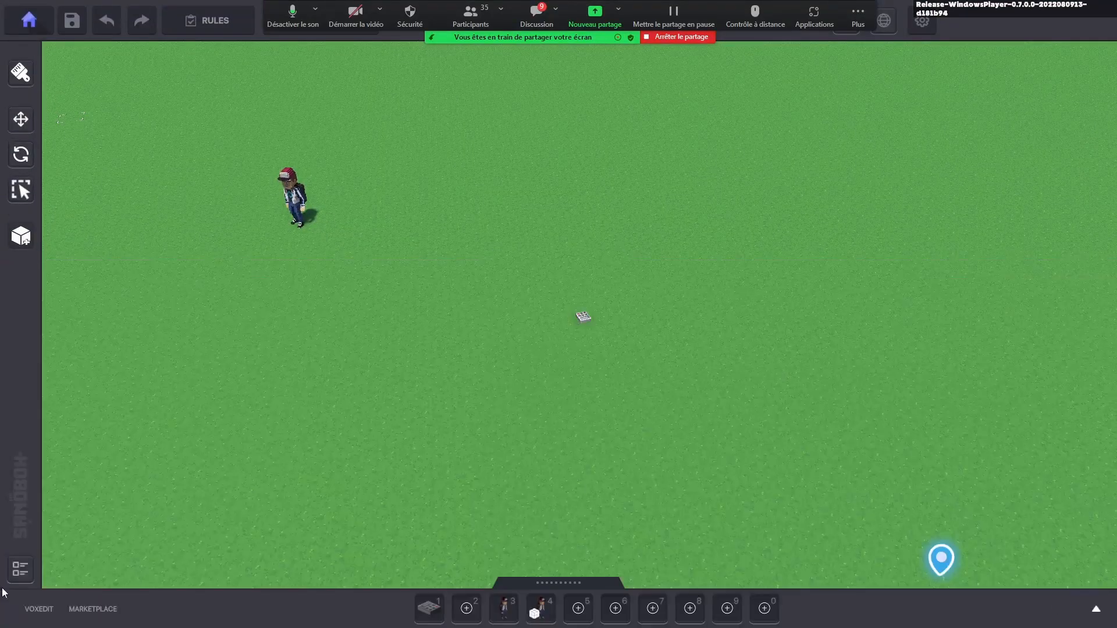
pyautogui.click(297, 215)
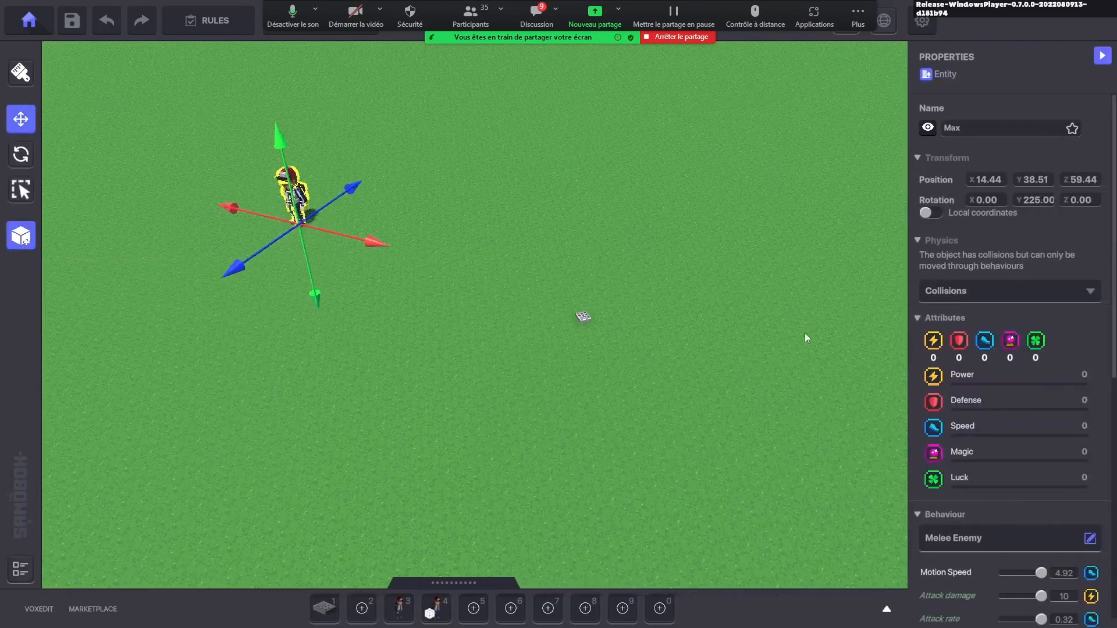
pyautogui.scroll(-5, 1055, 380)
pyautogui.click(1012, 530)
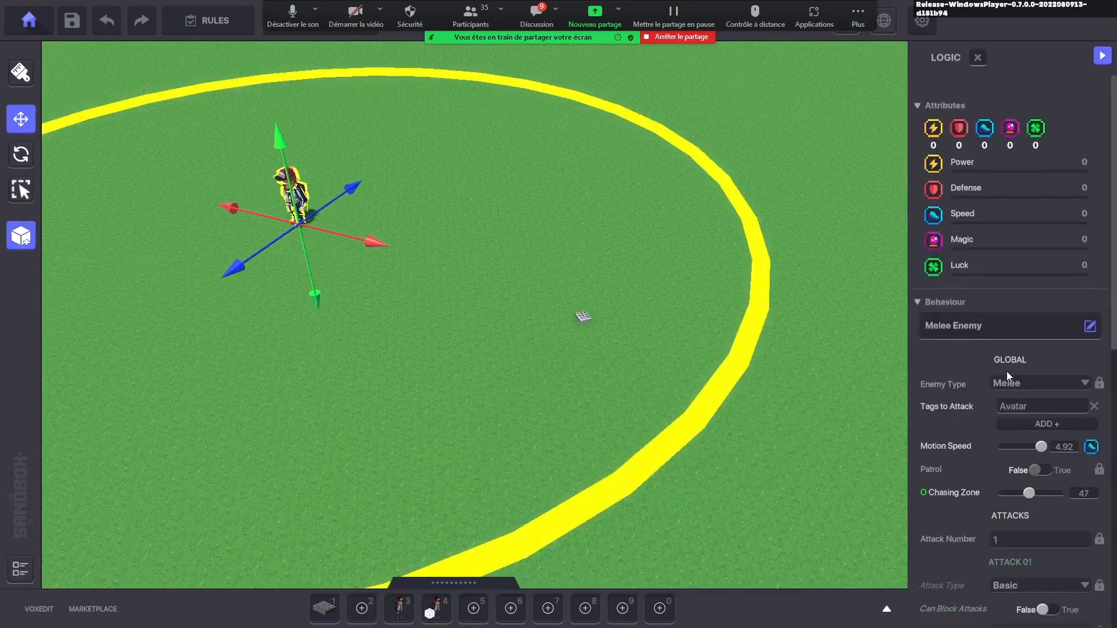
pyautogui.scroll(-2, 1038, 376)
pyautogui.click(609, 241)
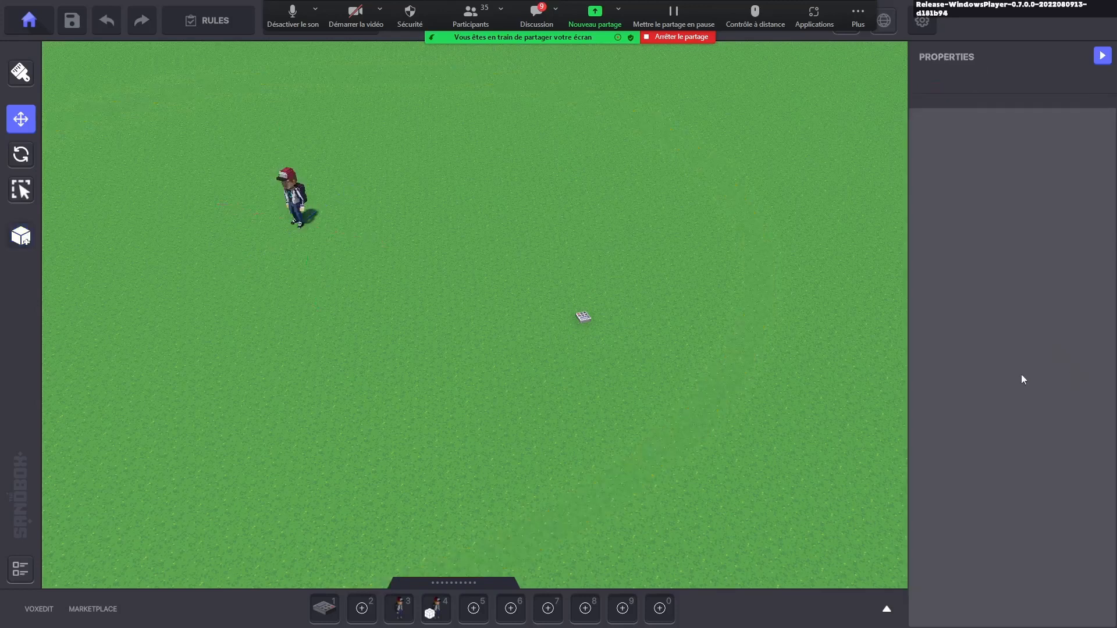
# - Delete the Max enemy standing on the grass beyond the NumPad Switch
pyautogui.click(305, 196)
pyautogui.moveTo(560, 286)
pyautogui.mouseDown(button='middle')
pyautogui.moveTo(505, 274)
pyautogui.moveTo(658, 297)
pyautogui.mouseUp(button='middle')
pyautogui.moveTo(483, 283); pyautogui.dragTo(561, 315, button='middle')
pyautogui.press('Delete')
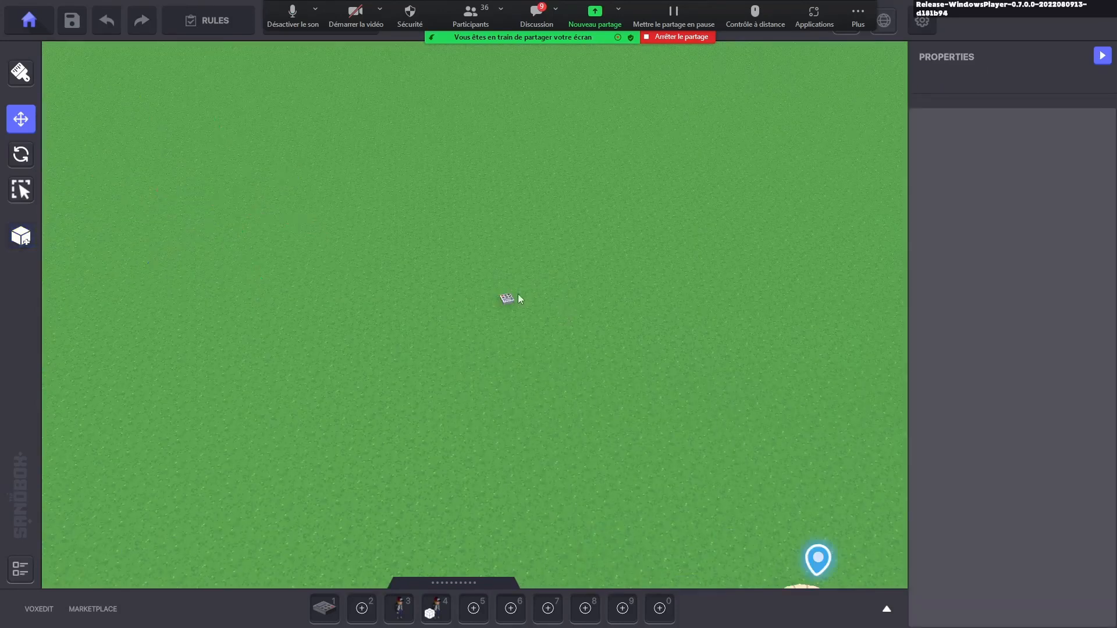
# - Select the NumPad Switch spawner and turn off its Use Preset option
pyautogui.scroll(3, 500, 332)
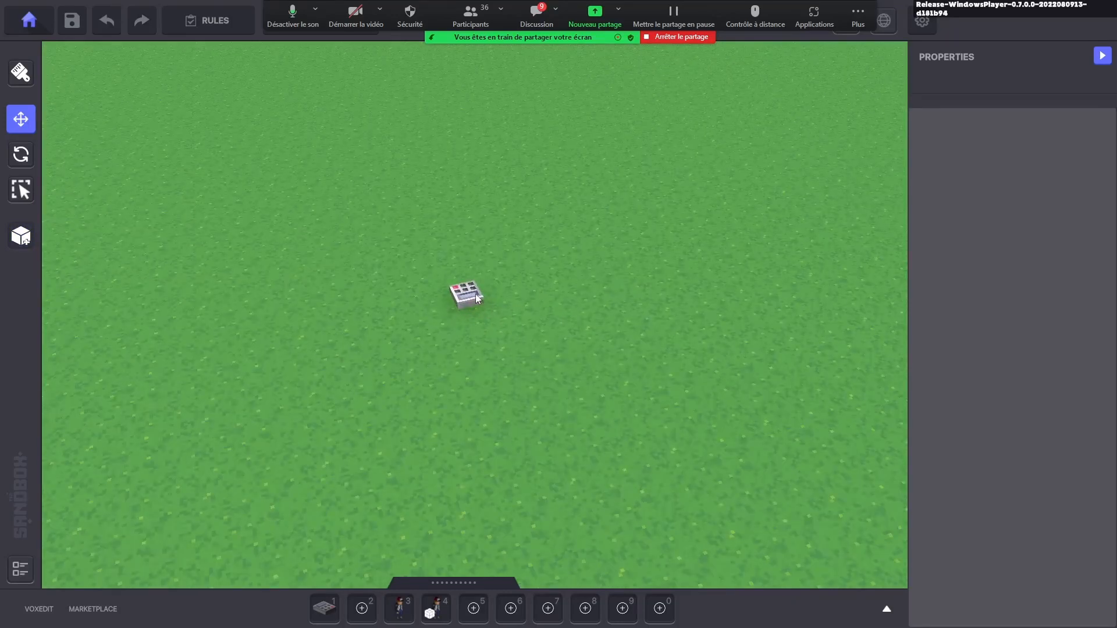
pyautogui.click(466, 297)
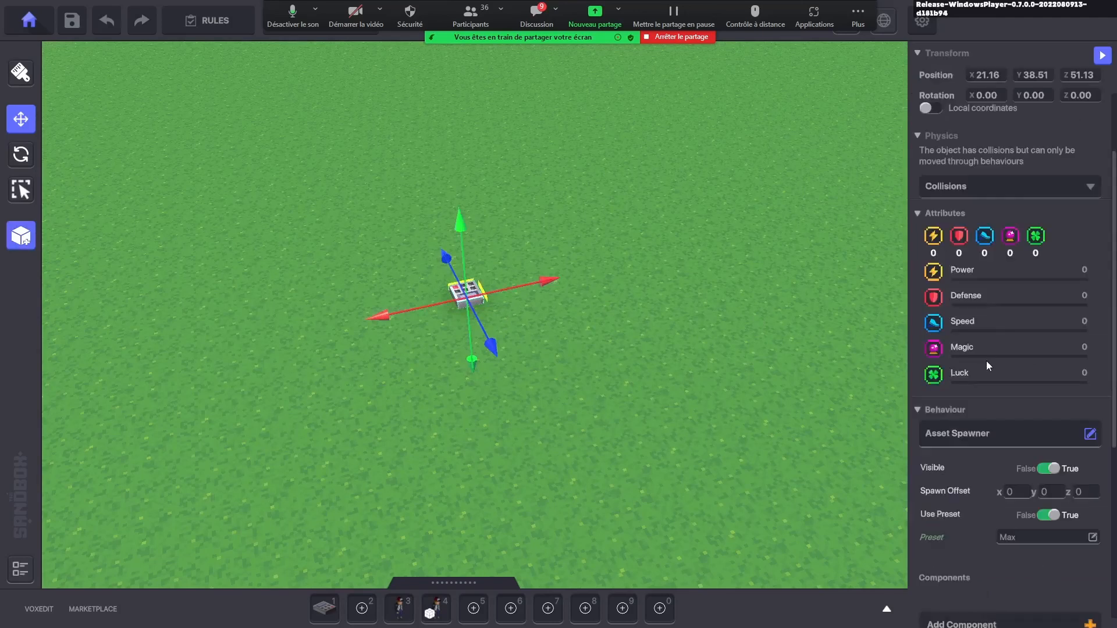
pyautogui.scroll(-3, 1012, 337)
pyautogui.click(1050, 359)
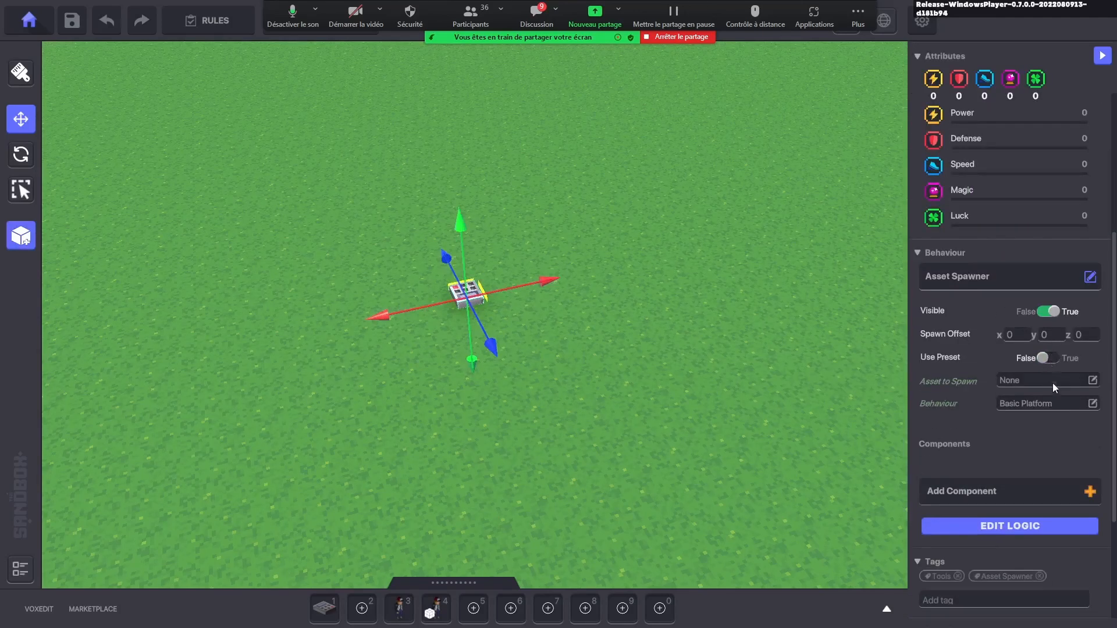
# - Review the NumPad Switch spawner's non-preset logic options, including Behaviour, Tags, Components, Physics, Message Required and spawn delay
pyautogui.click(1025, 526)
pyautogui.scroll(-2, 1029, 508)
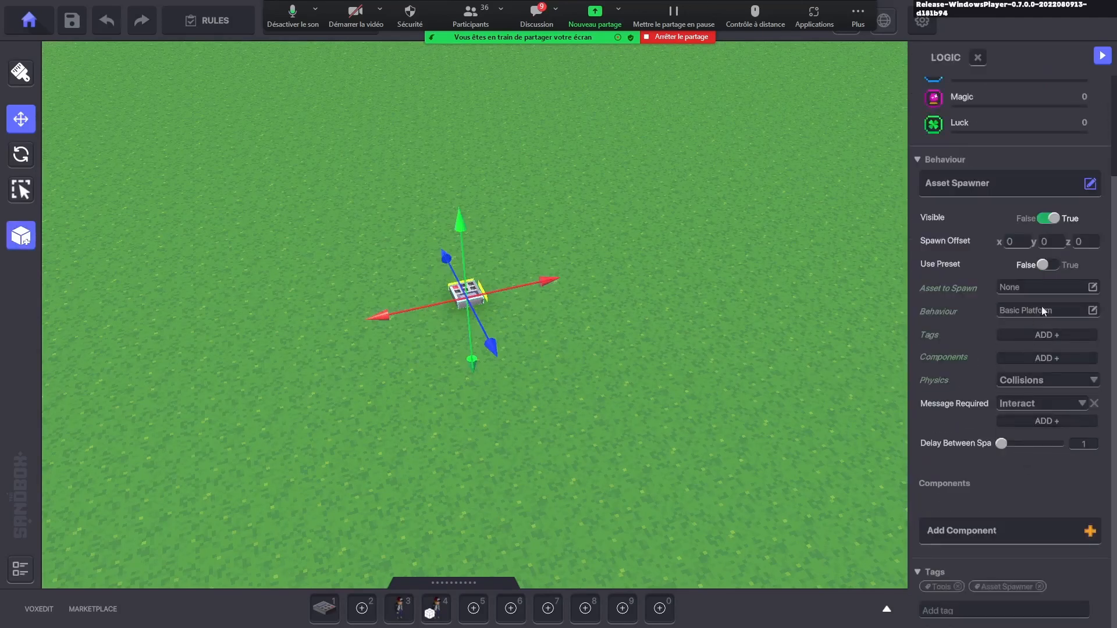
pyautogui.moveTo(949, 315)
pyautogui.click(624, 331)
pyautogui.scroll(-2, 389, 308)
pyautogui.moveTo(389, 309); pyautogui.dragTo(413, 288, button='middle')
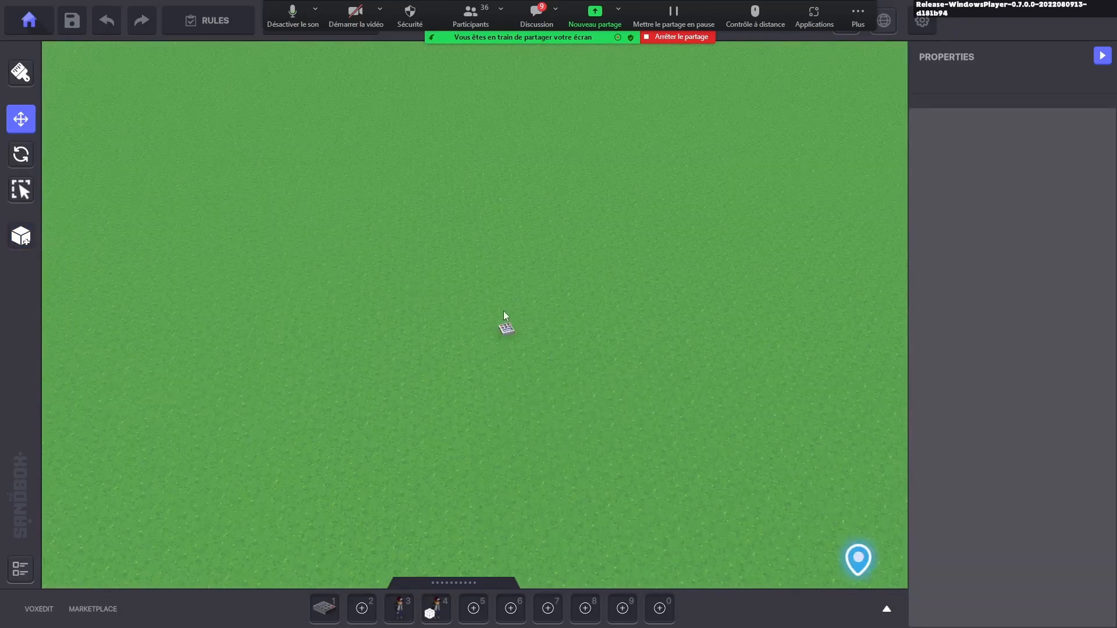
# - Delete the NumPad Switch spawner standing alone on the grass
pyautogui.click(506, 328)
pyautogui.press('d')
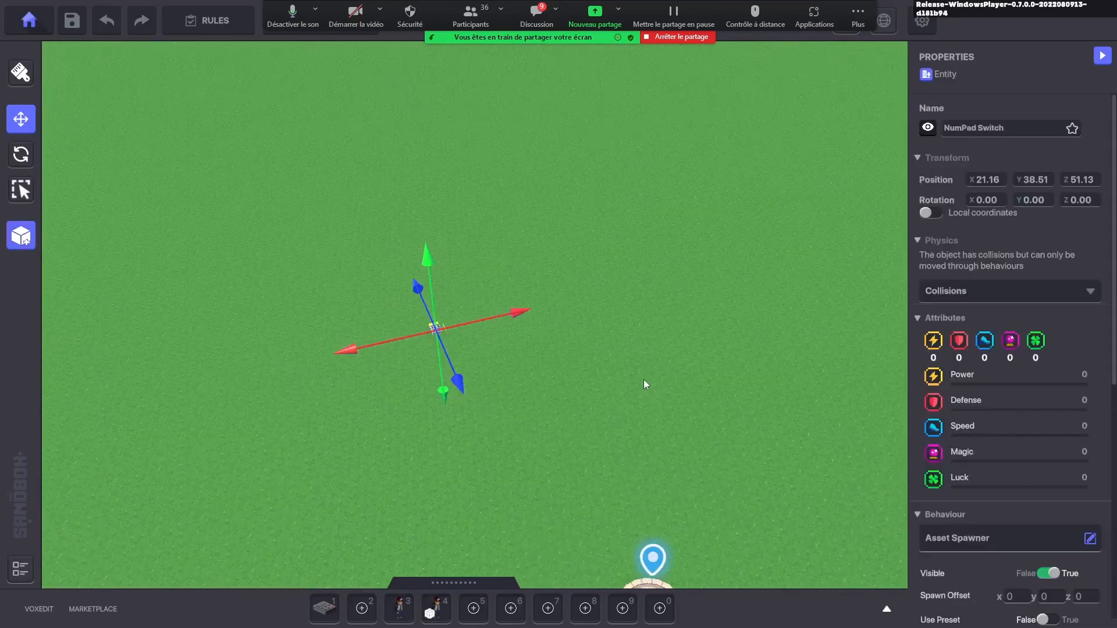
pyautogui.press('Delete')
# - Place the Camp preset on the open grass between the avatar's portal and the stone pillar
pyautogui.moveTo(669, 358); pyautogui.dragTo(446, 341, button='middle')
pyautogui.scroll(-3, 445, 341)
pyautogui.moveTo(627, 277); pyautogui.dragTo(749, 285, button='middle')
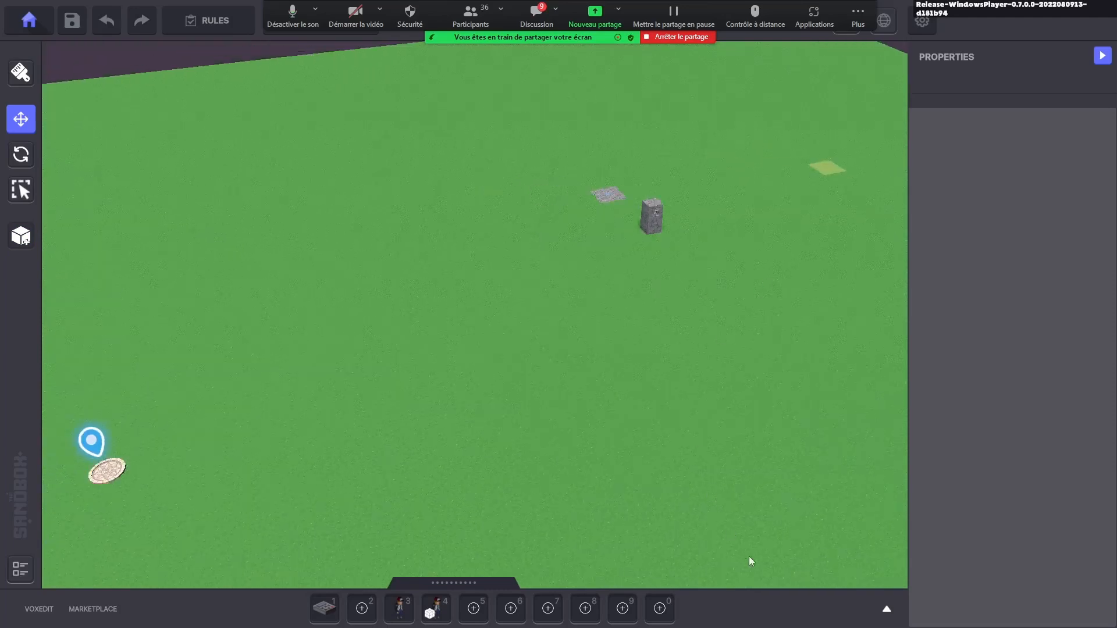
pyautogui.click(886, 610)
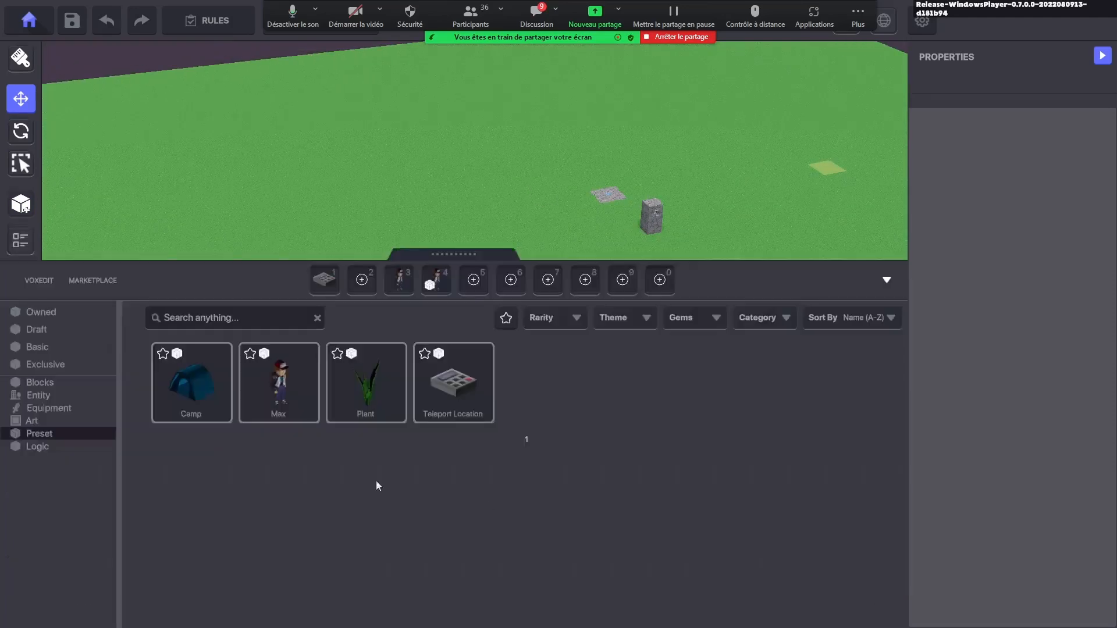
pyautogui.click(210, 401)
pyautogui.click(886, 279)
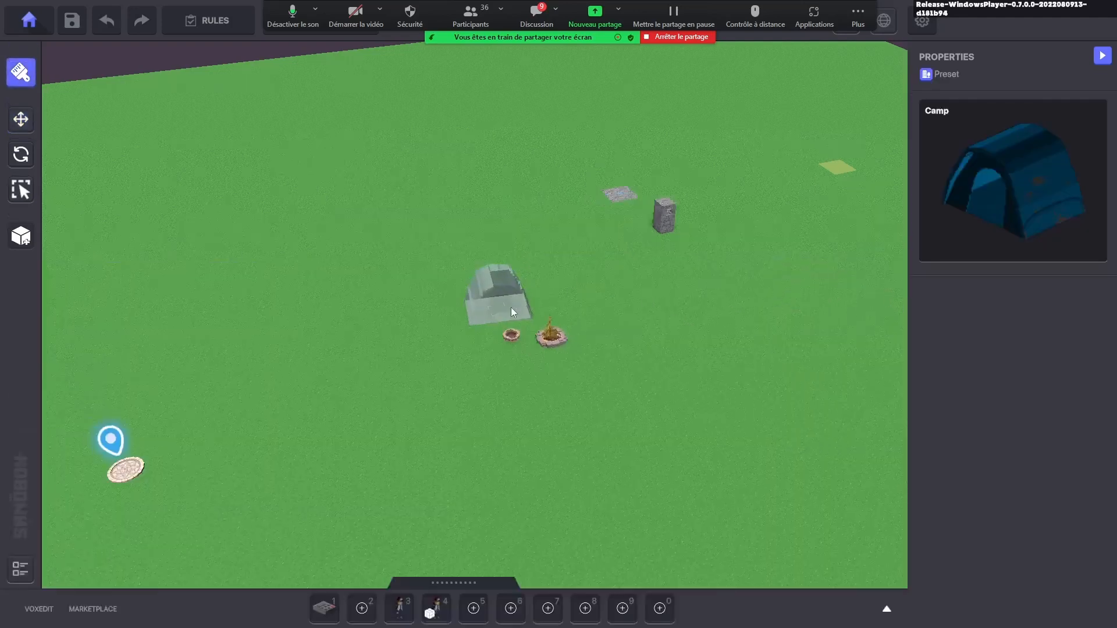
pyautogui.click(575, 368)
pyautogui.scroll(4, 692, 378)
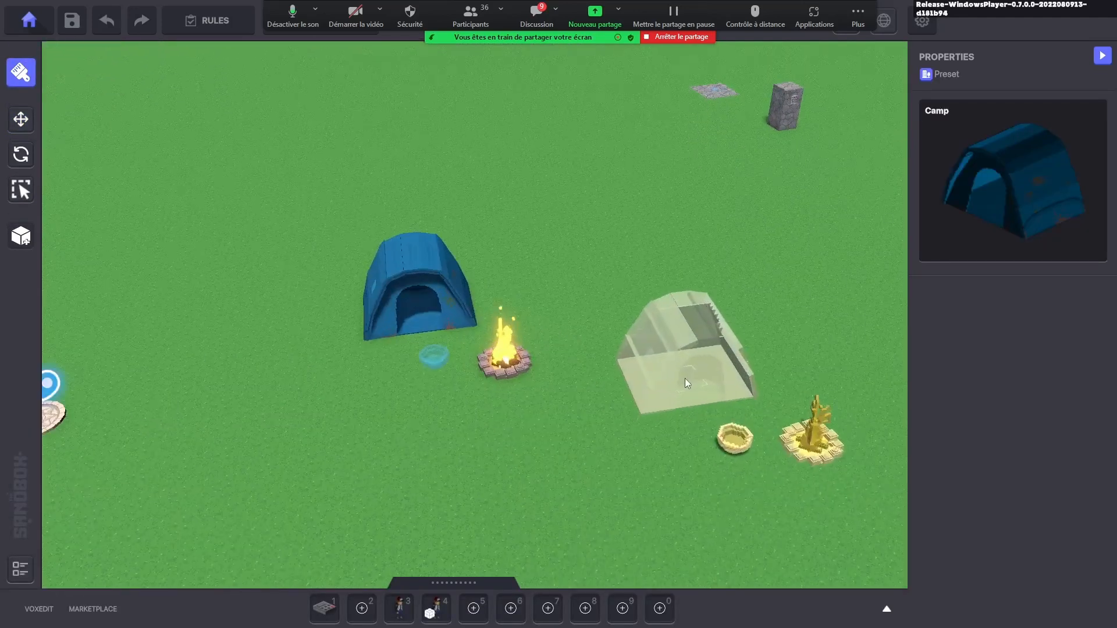
# - Show the hierarchy and examine the camp's Clay Bowl, including its Speaker and Indicator components
pyautogui.click(20, 568)
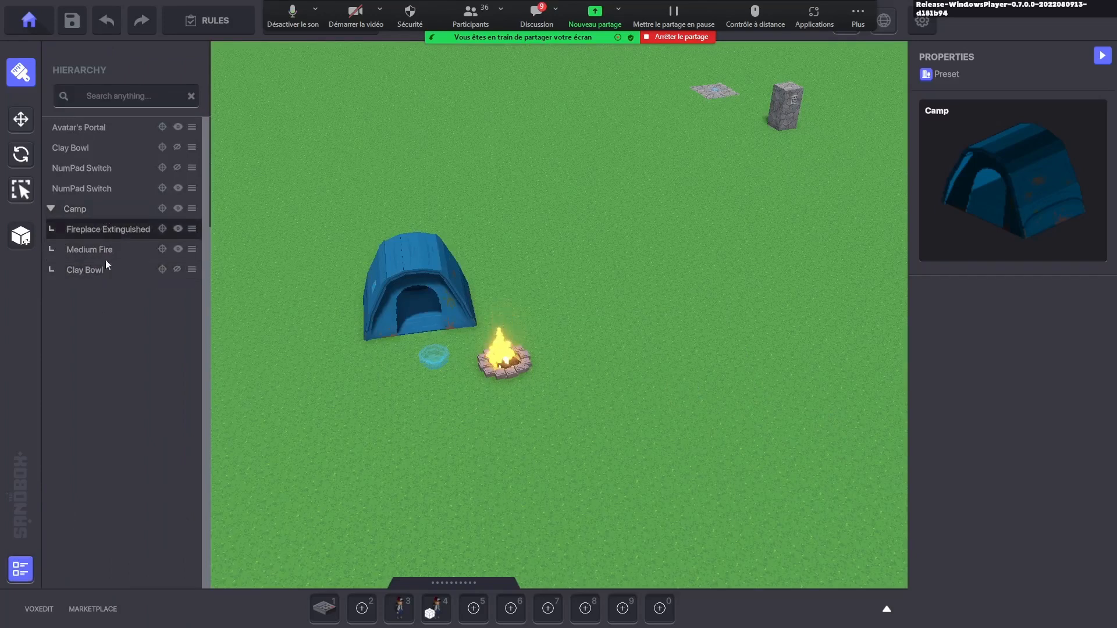
pyautogui.click(20, 119)
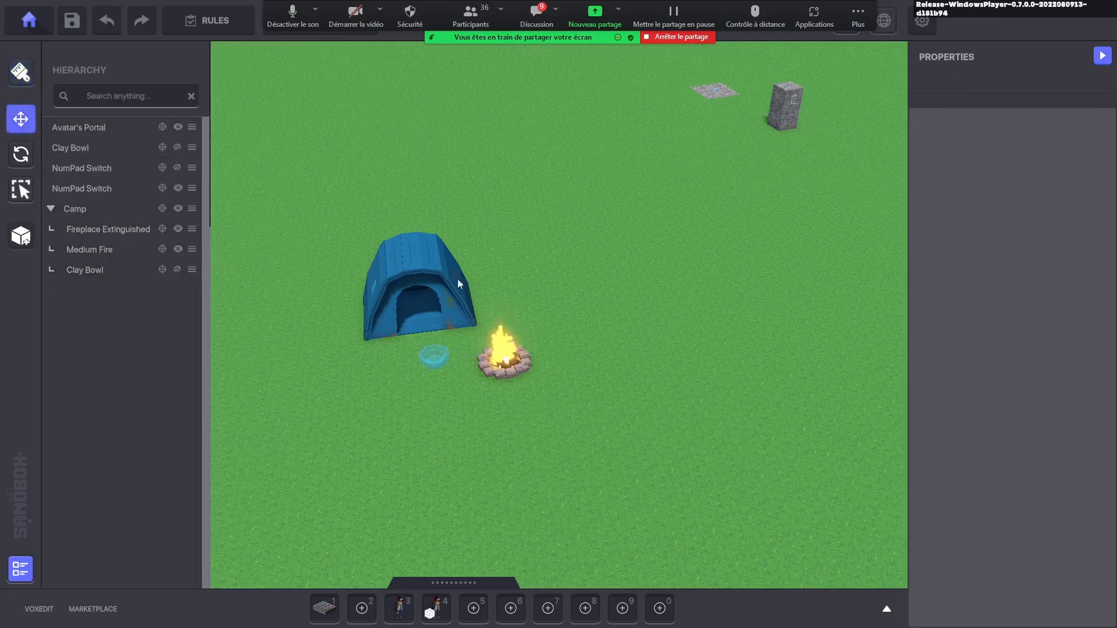
pyautogui.scroll(5, 555, 323)
pyautogui.click(534, 349)
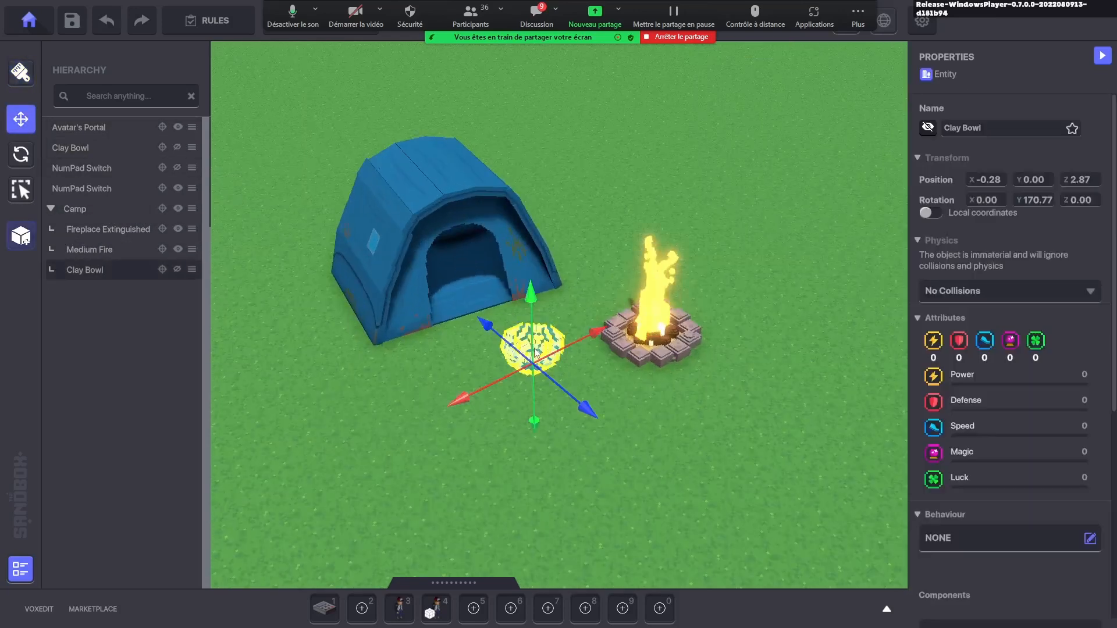
pyautogui.scroll(-8, 1024, 308)
pyautogui.scroll(2, 1019, 399)
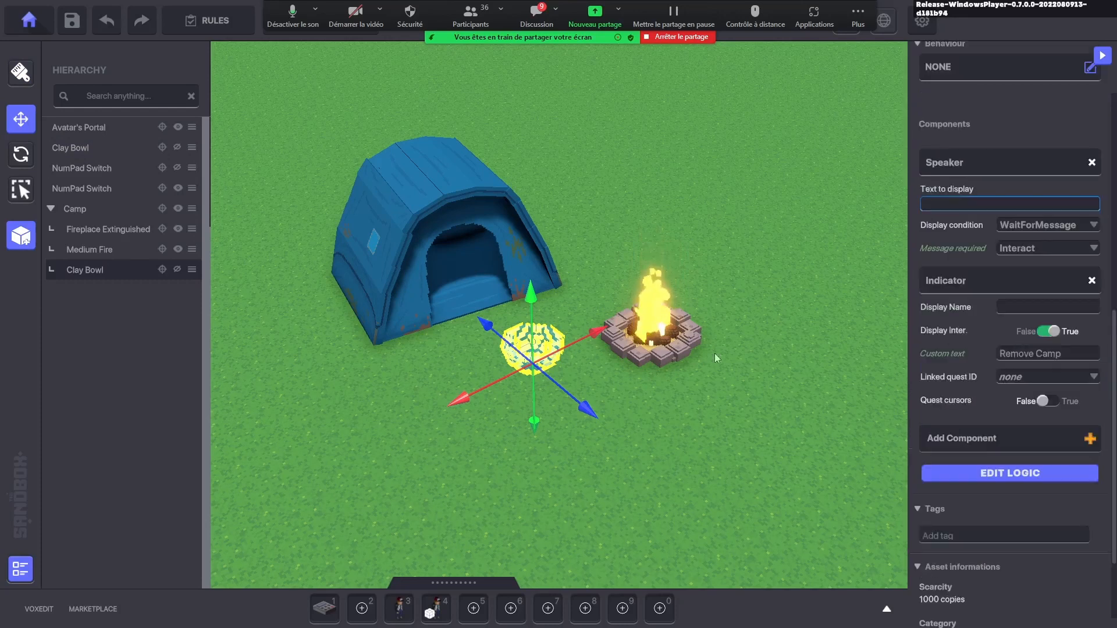
# - Delete the placed Camp from the grass and start a play test
pyautogui.click(714, 356)
pyautogui.scroll(-3, 542, 358)
pyautogui.click(753, 479)
pyautogui.press('Delete')
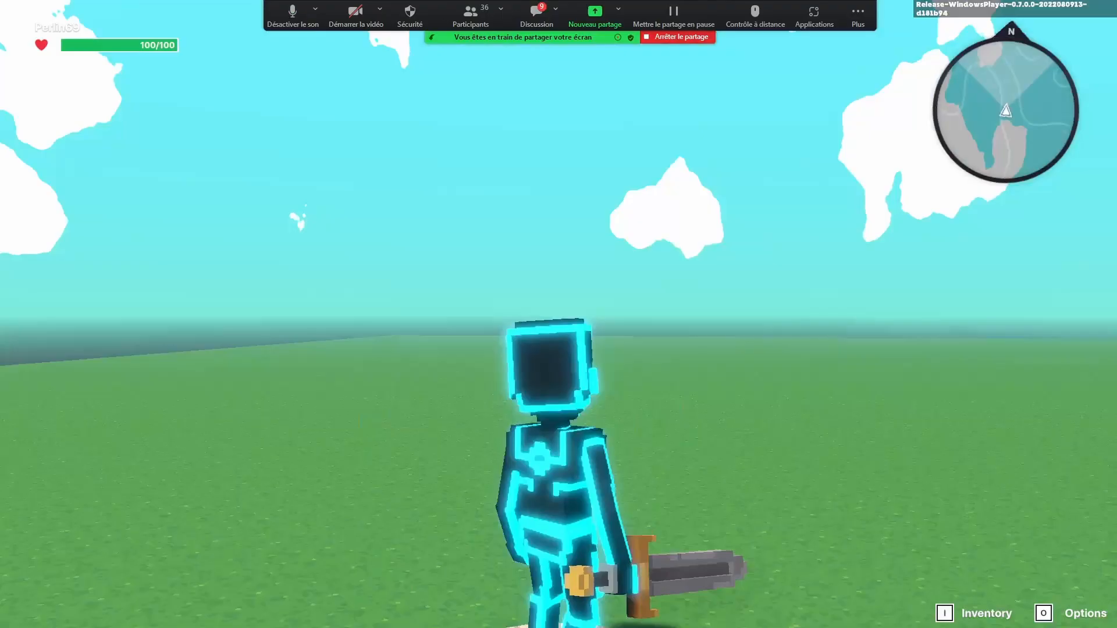
# - Run the avatar to the yellow ground patch in play mode and build a camp there
pyautogui.press('w')
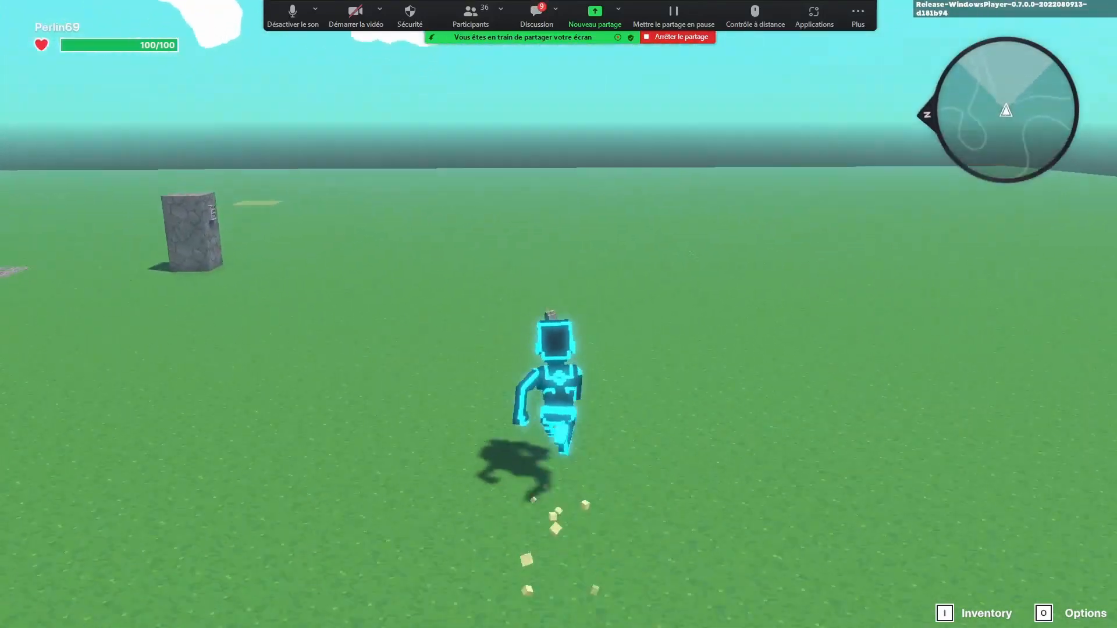
pyautogui.press('d')
pyautogui.press('w')
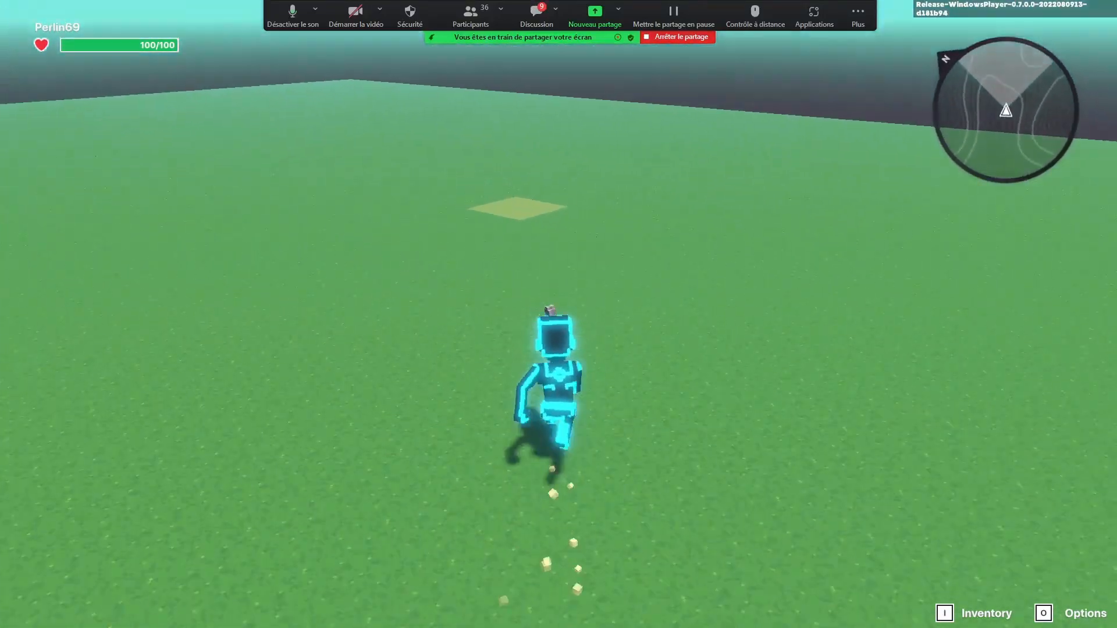
pyautogui.press('d')
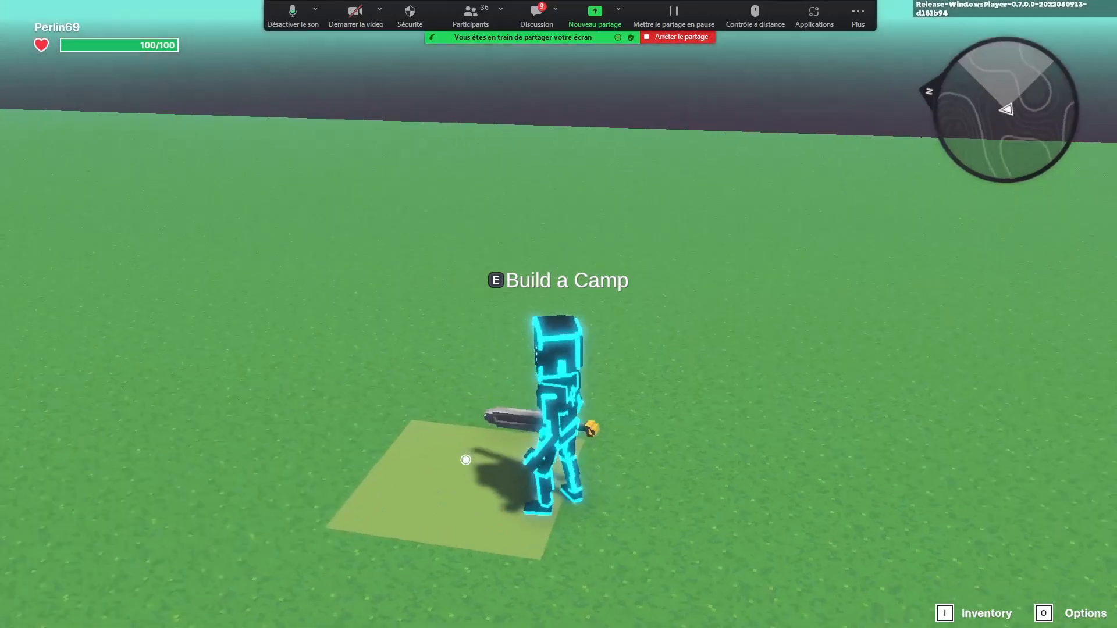
pyautogui.press('e')
# - Walk the avatar around the spawned camp, remove the camp, and leave the play test
pyautogui.press('d')
pyautogui.press('s')
pyautogui.press('a')
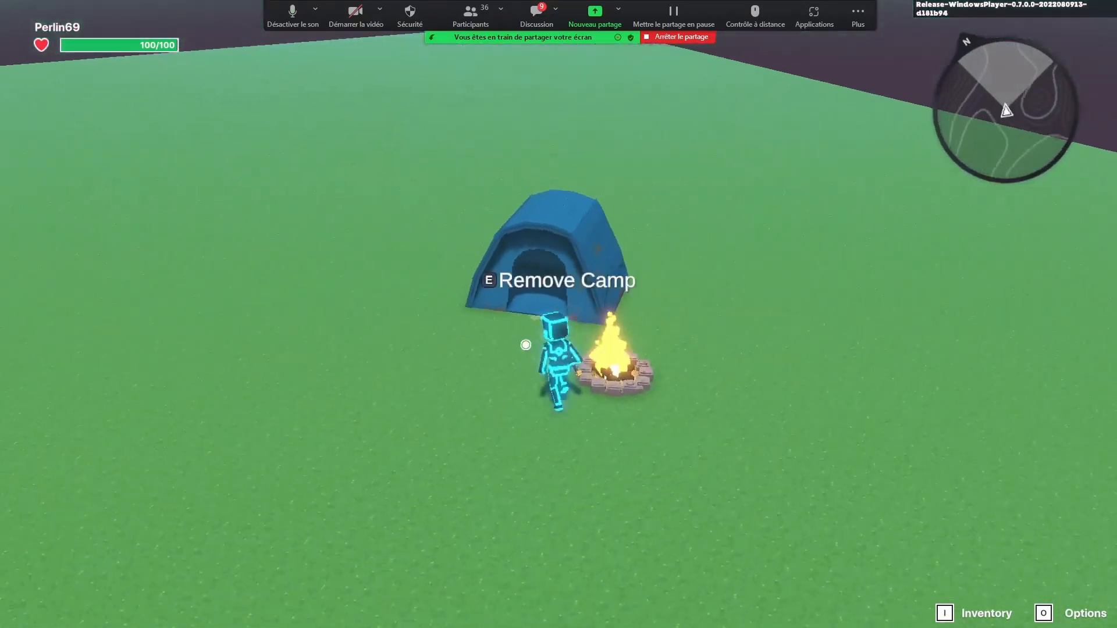
pyautogui.press('d')
pyautogui.press('s')
pyautogui.press('a')
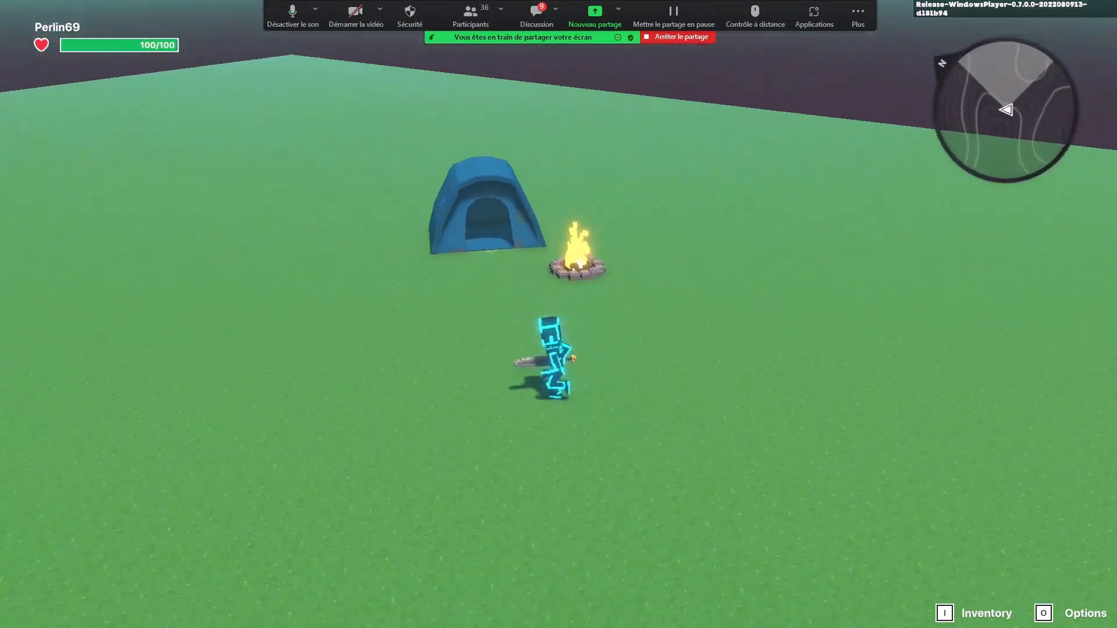
pyautogui.press('w')
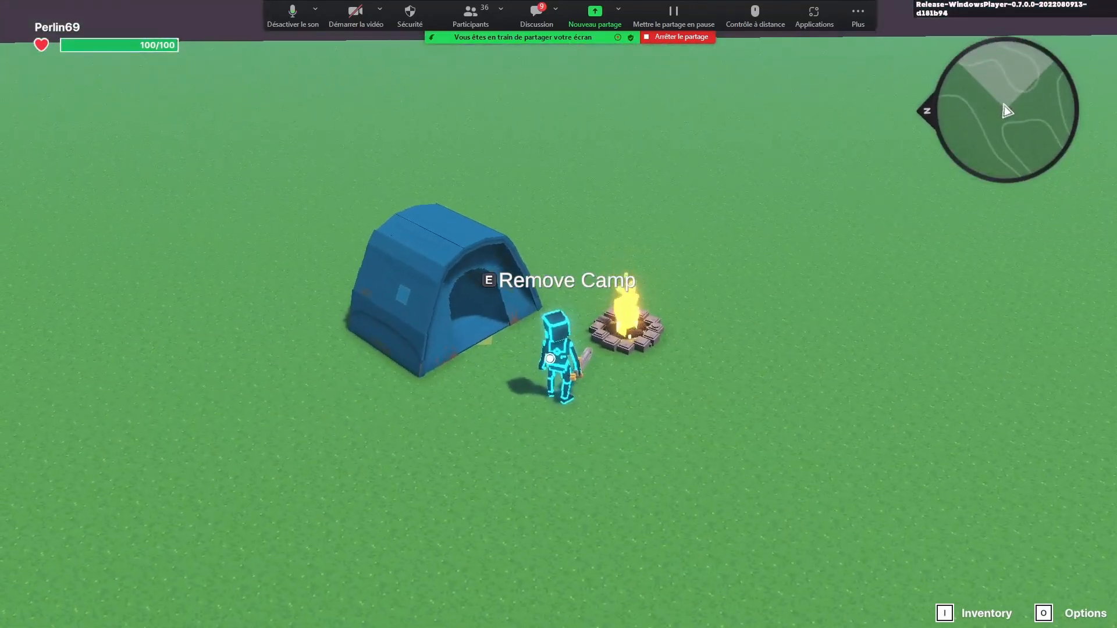
pyautogui.press('e')
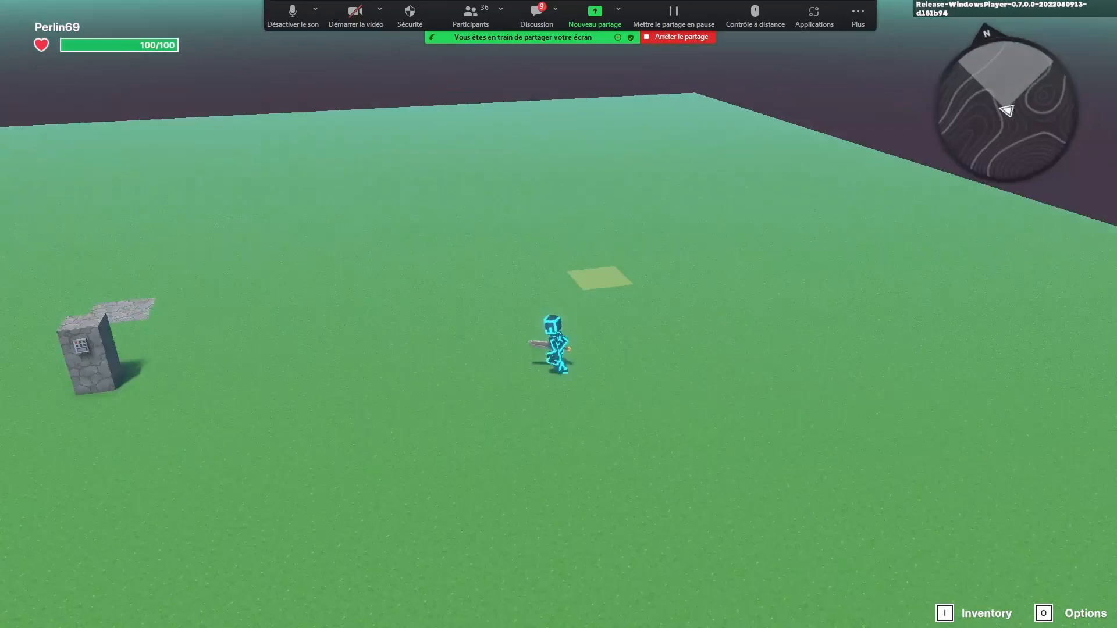
pyautogui.press('w')
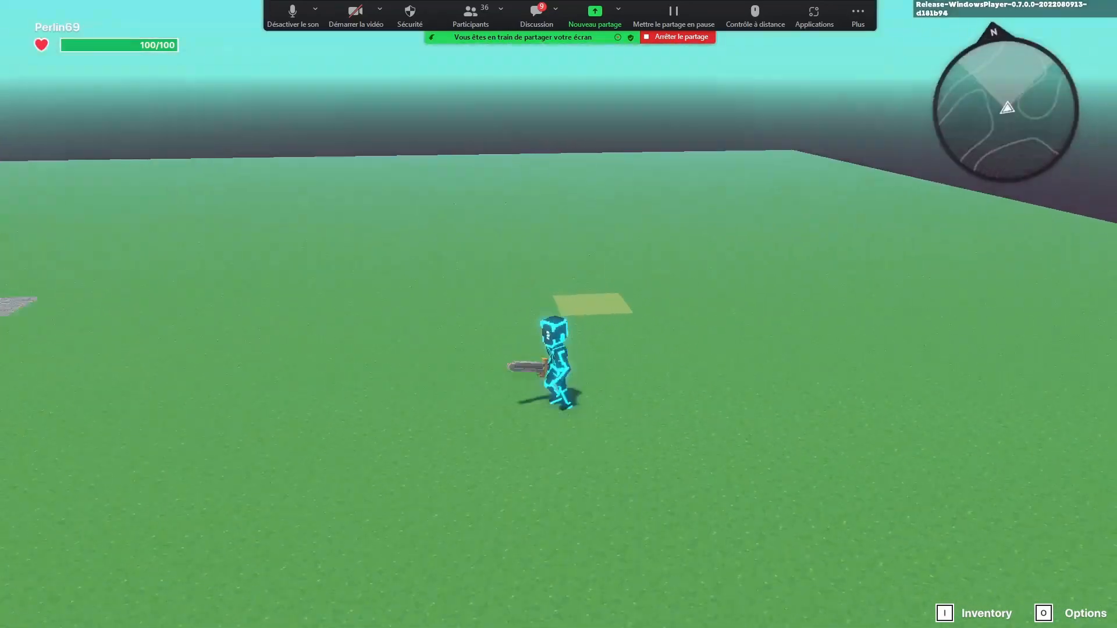
pyautogui.press('Tab')
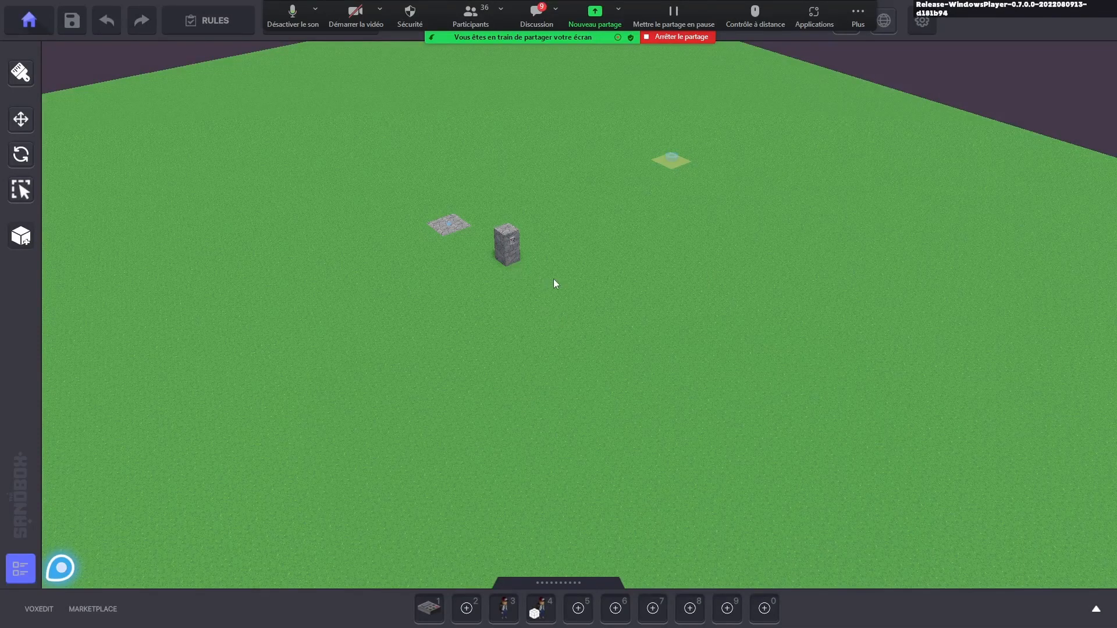
# - Inspect the stone pillar from close up and check the settings of its NumPad Switch
pyautogui.moveTo(575, 267); pyautogui.dragTo(621, 316, button='middle')
pyautogui.scroll(5, 599, 310)
pyautogui.scroll(4, 593, 317)
pyautogui.moveTo(621, 315); pyautogui.dragTo(663, 350, button='right')
pyautogui.scroll(4, 640, 350)
pyautogui.moveTo(594, 354); pyautogui.dragTo(634, 371, button='right')
pyautogui.moveTo(634, 371); pyautogui.dragTo(680, 370, button='middle')
pyautogui.scroll(-2, 679, 369)
pyautogui.scroll(-2, 692, 367)
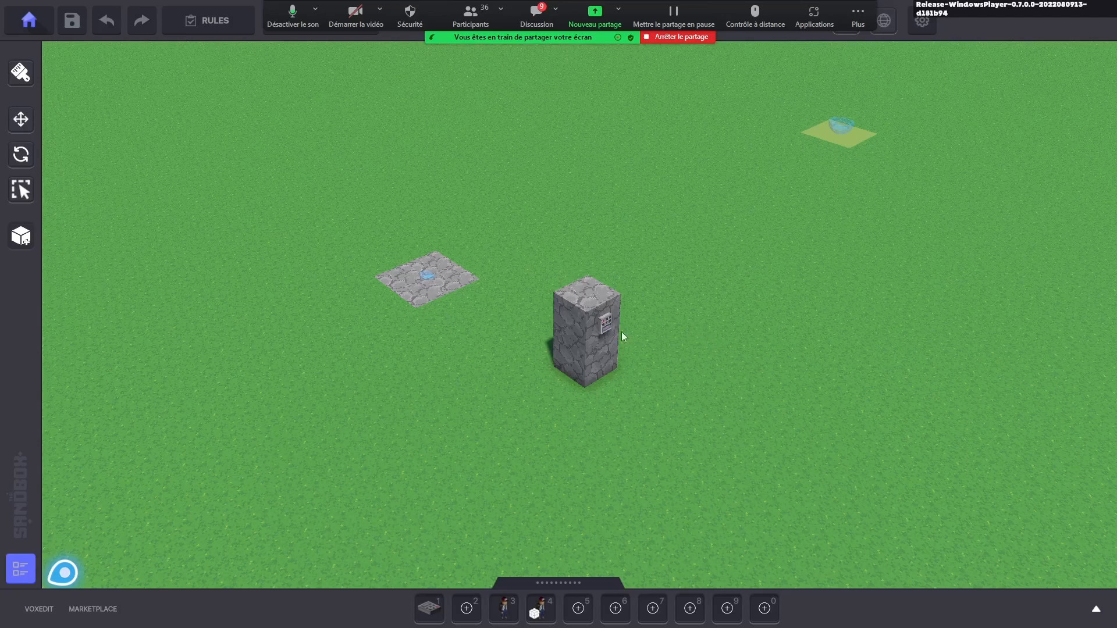
pyautogui.click(605, 325)
pyautogui.scroll(-5, 1019, 407)
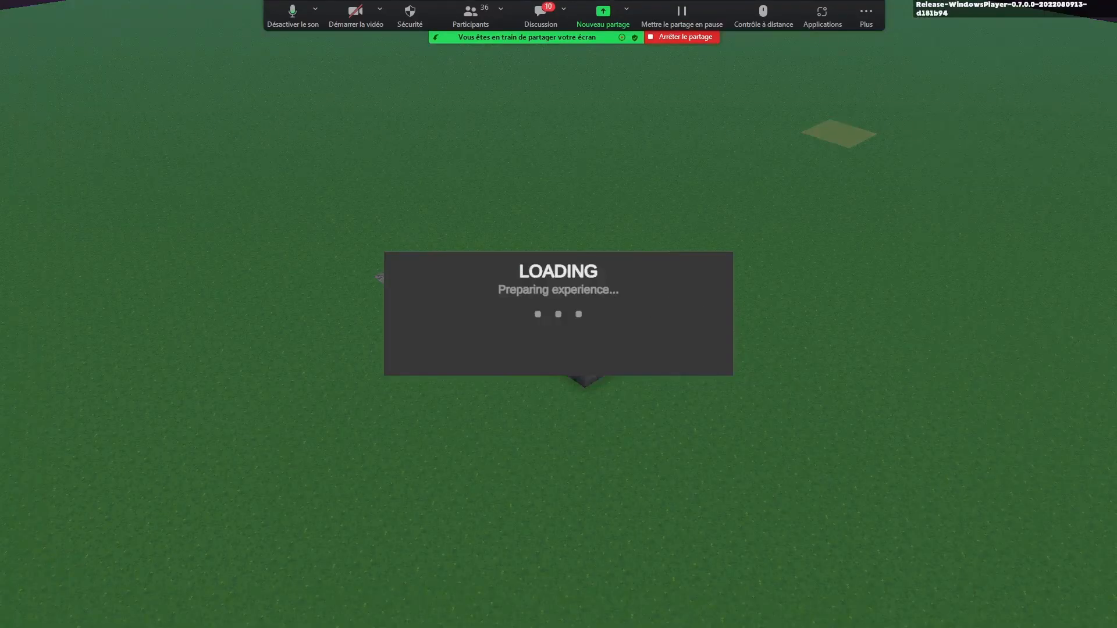
# - Test the teleport from the stone pillar's keypad to the stone floor patch in play mode, and leave the play test
pyautogui.press('w')
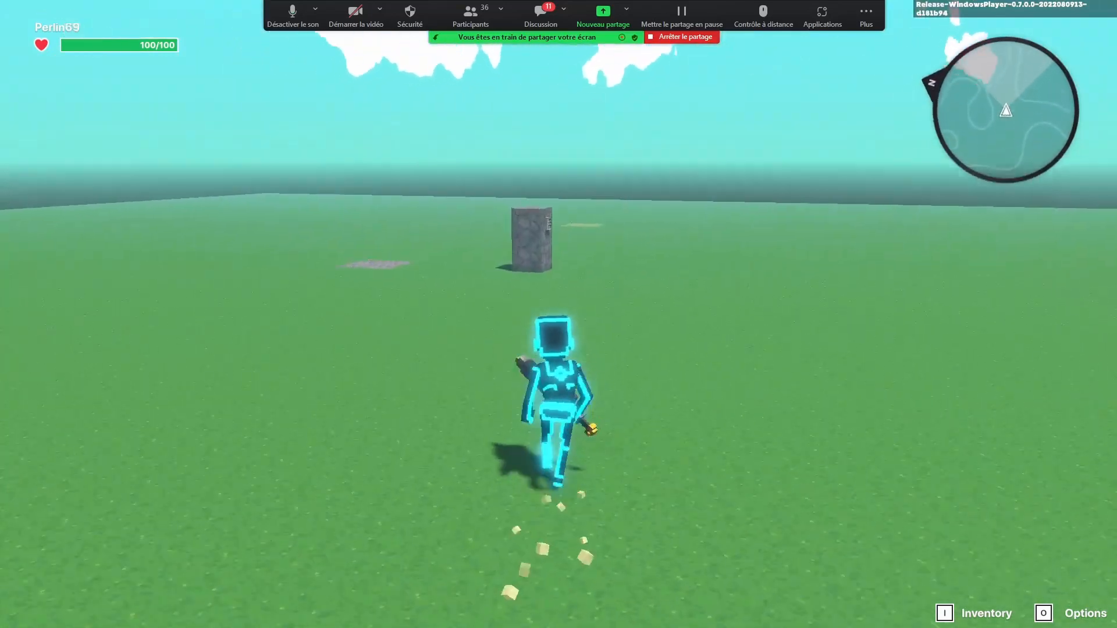
pyautogui.press('d')
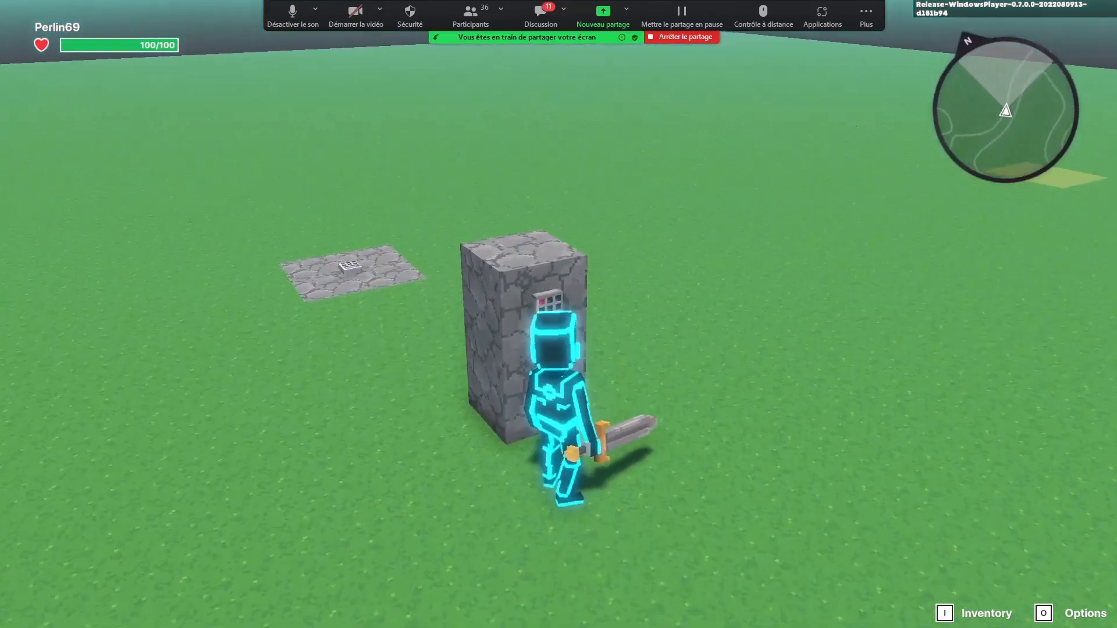
pyautogui.press('d')
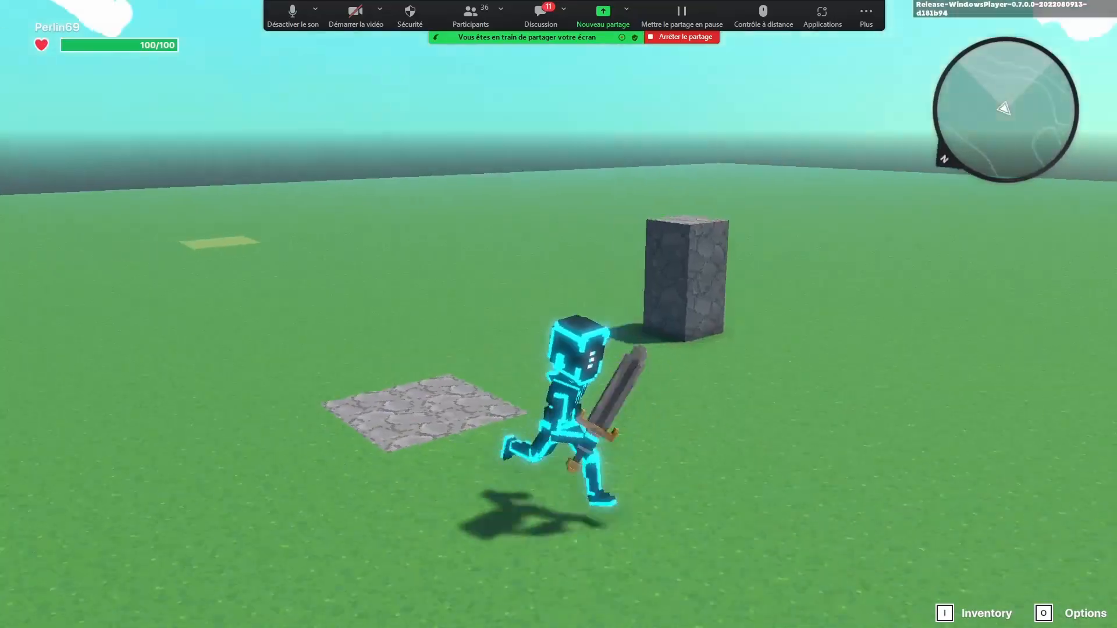
pyautogui.press('Escape')
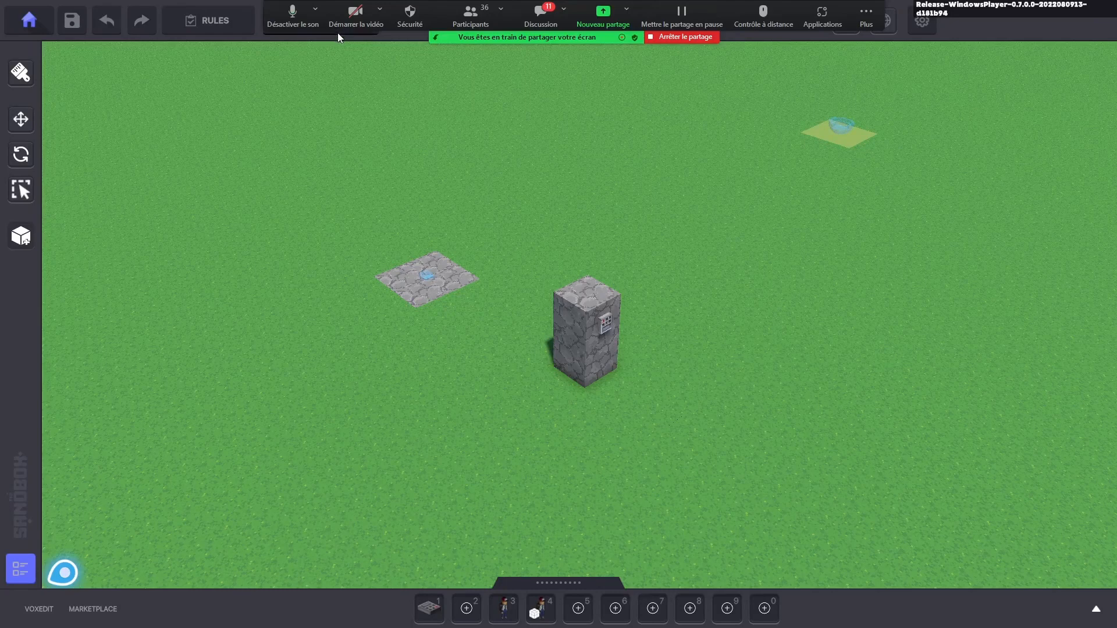
# - Review the Health component of the Adventure/RPG controller in the Global Parameters, and close them
pyautogui.moveTo(583, 4); pyautogui.dragTo(789, 61)
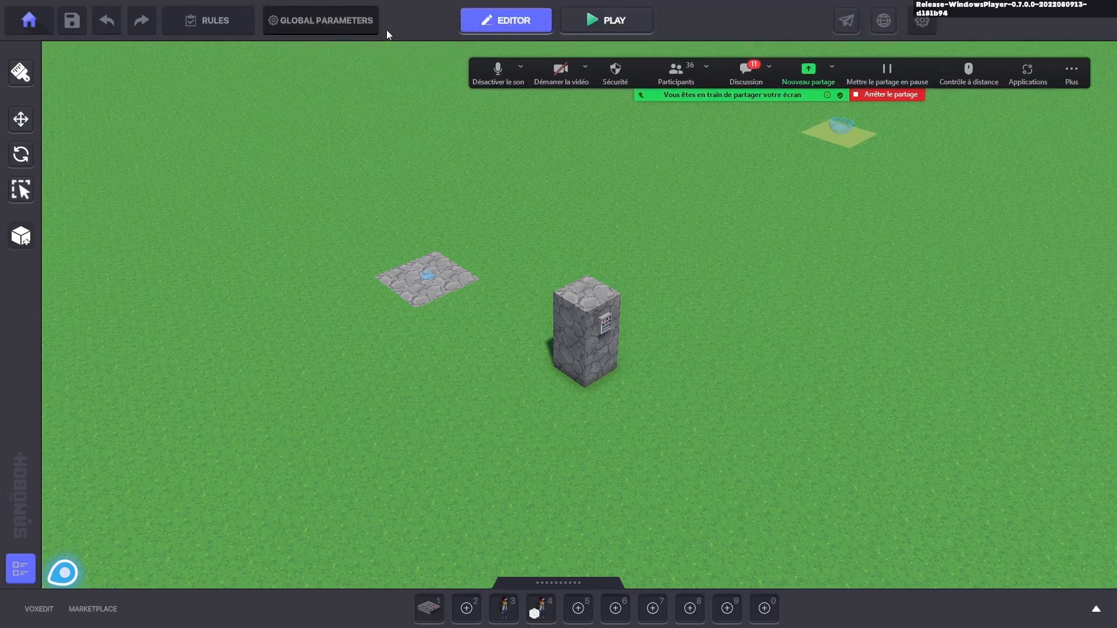
pyautogui.click(321, 26)
pyautogui.click(557, 140)
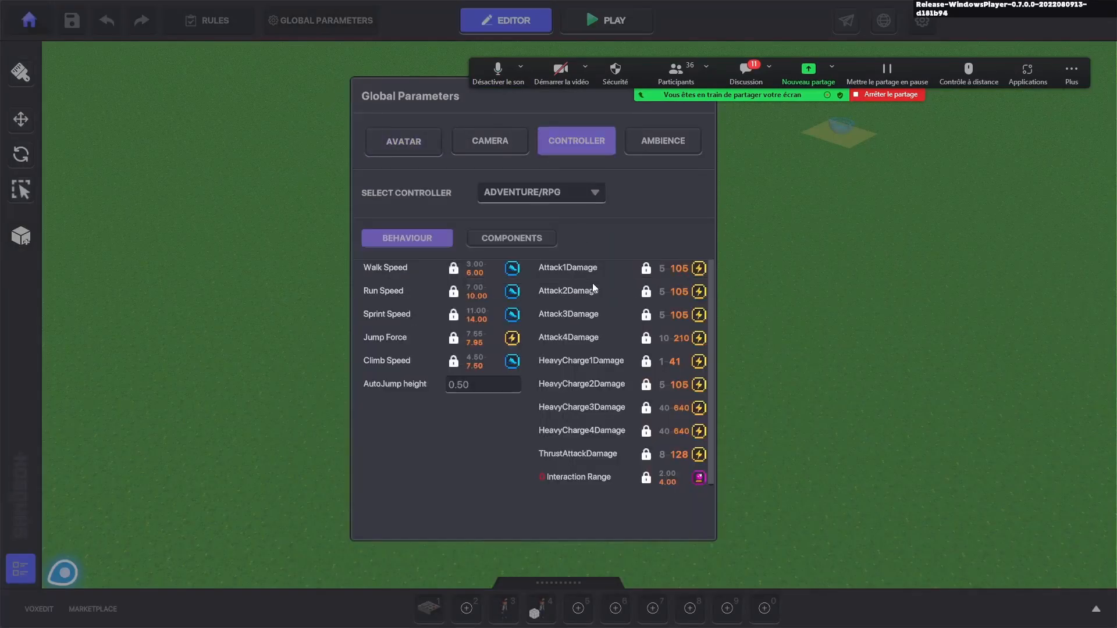
pyautogui.click(507, 239)
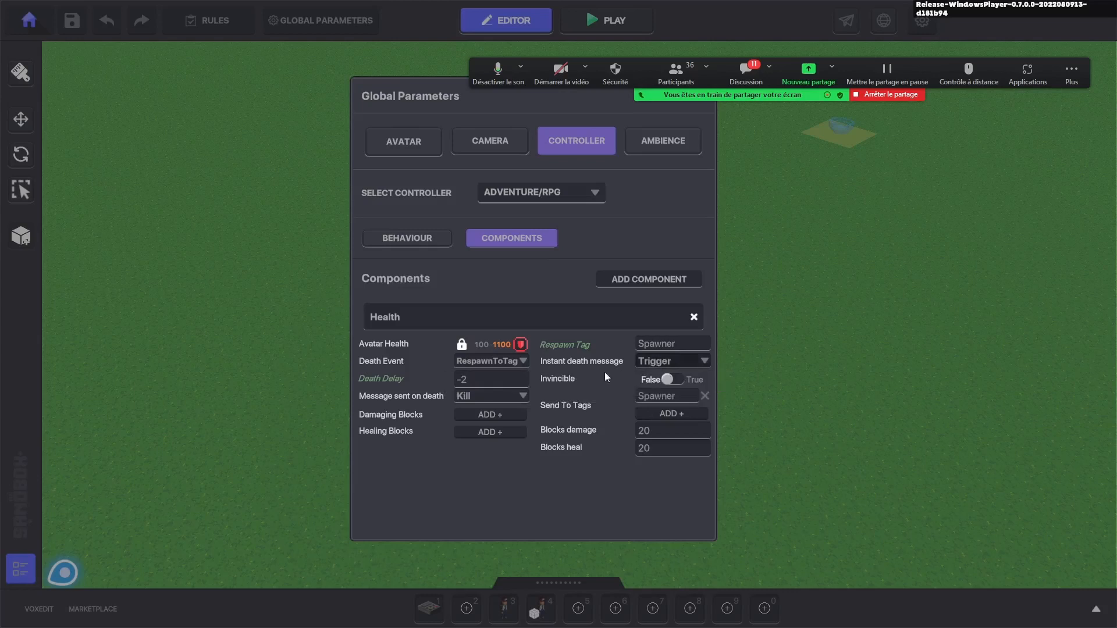
pyautogui.moveTo(585, 364)
pyautogui.moveTo(410, 400)
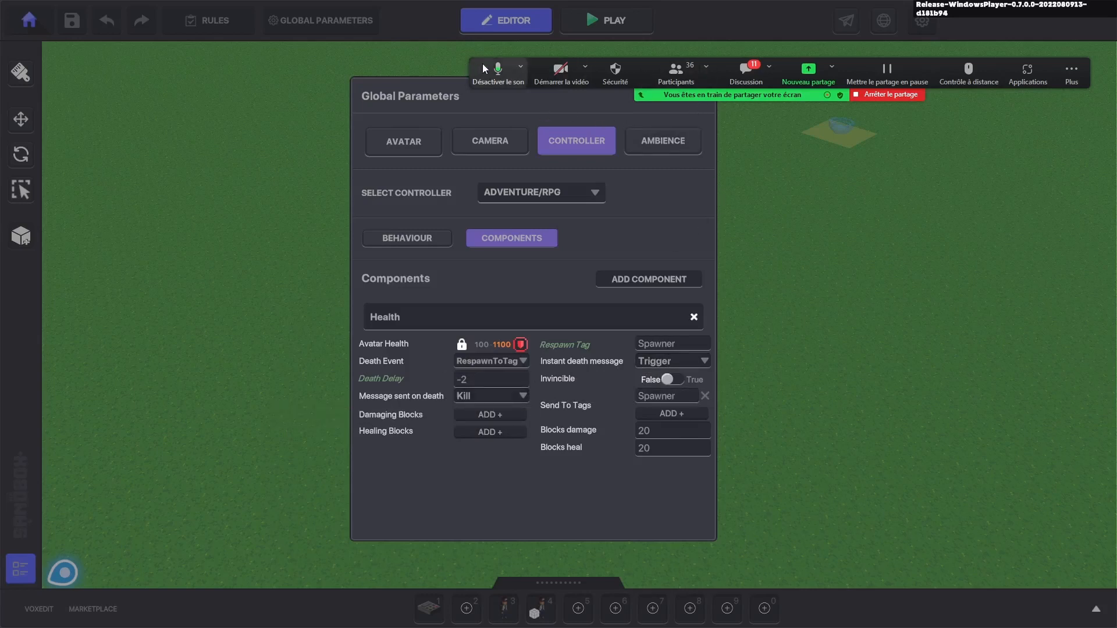
pyautogui.moveTo(933, 70); pyautogui.dragTo(933, 26)
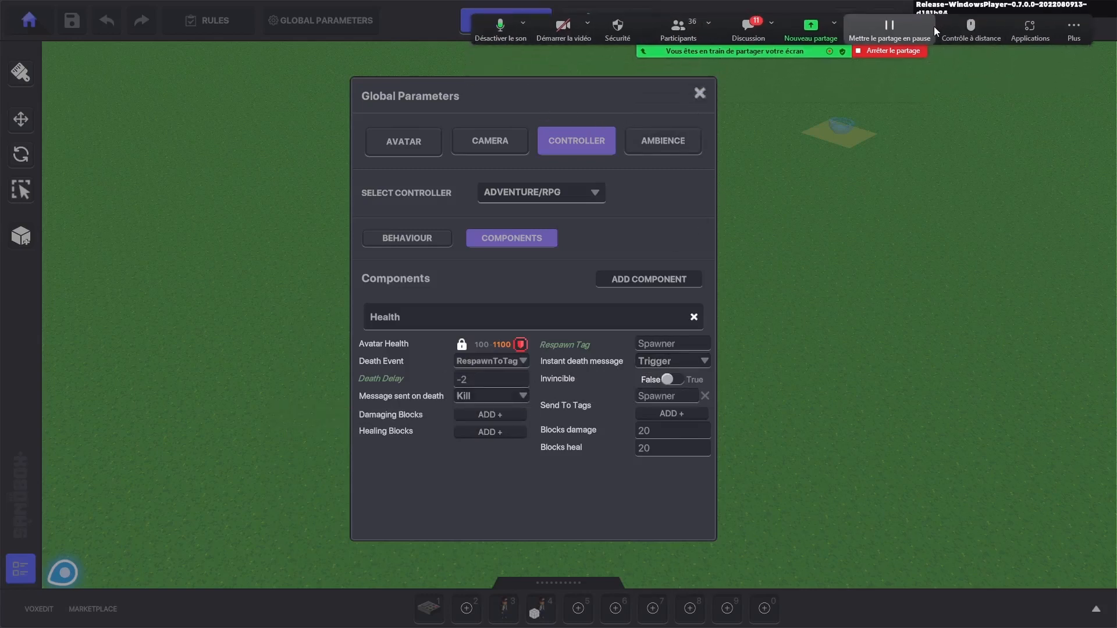
pyautogui.click(700, 92)
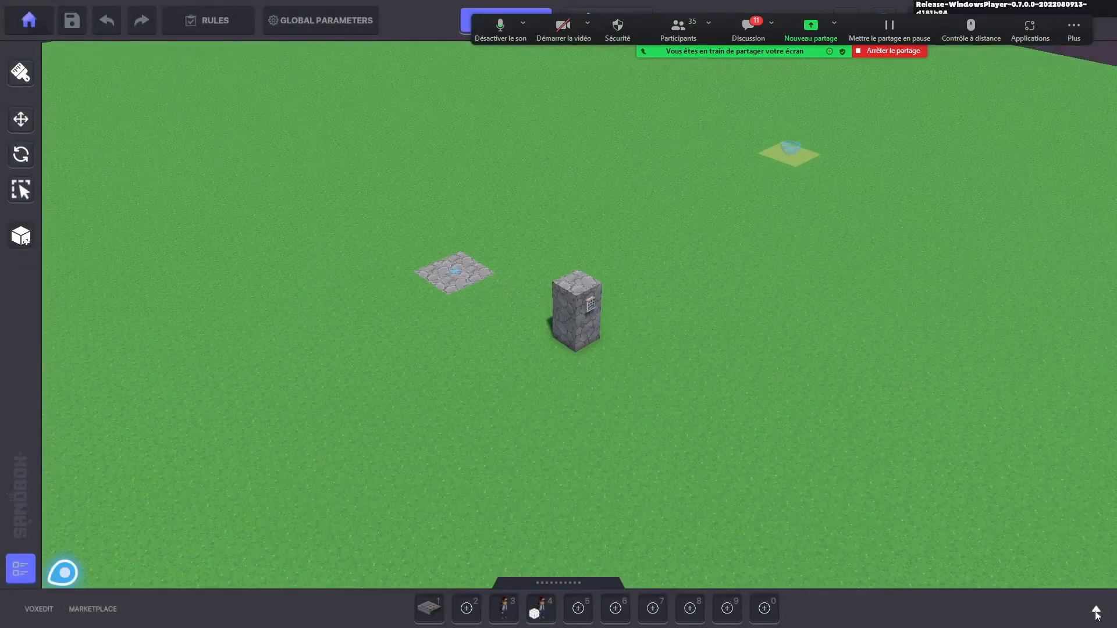
# - Examine the pillar NumPad Switch's Speaker component and the Asset Spawner logic of the object on the stone floor patch
pyautogui.click(1096, 610)
pyautogui.click(1094, 283)
pyautogui.click(597, 307)
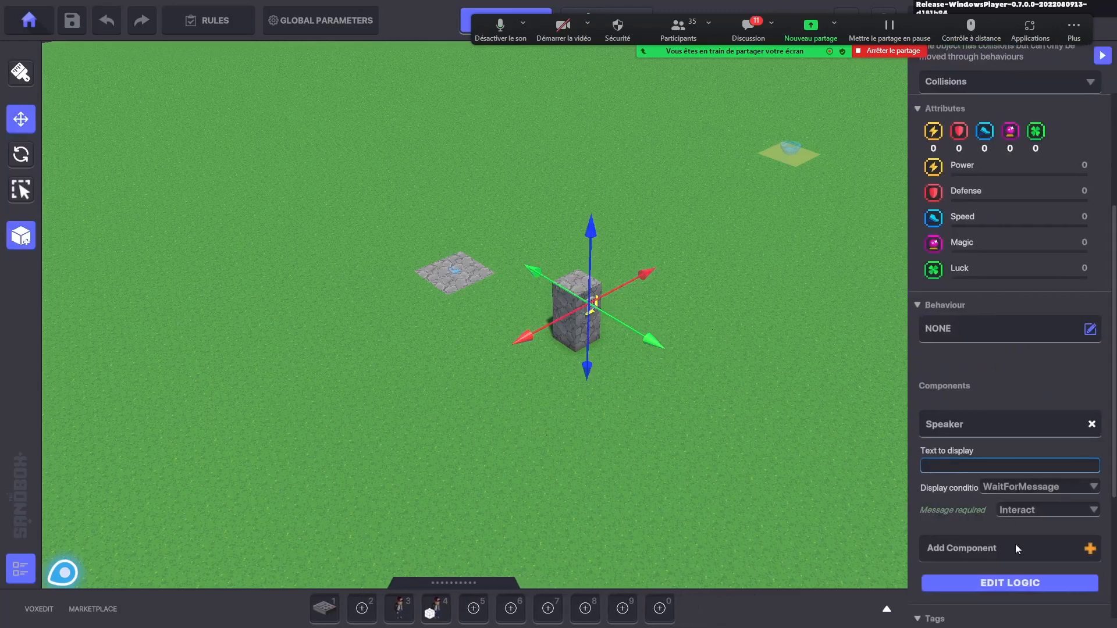
pyautogui.click(455, 268)
pyautogui.click(1042, 578)
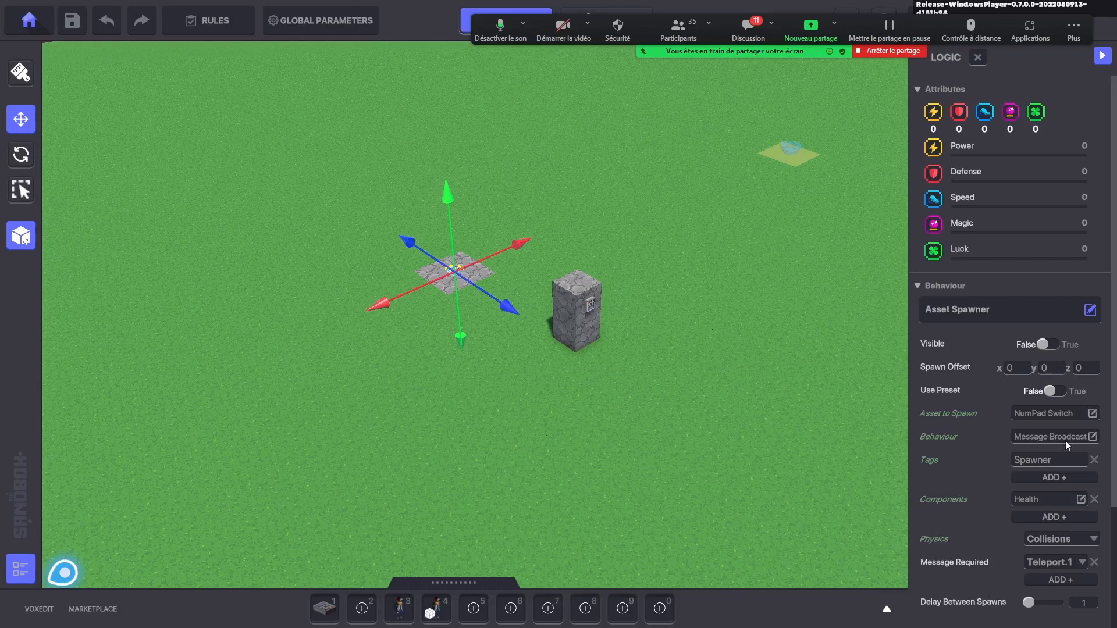
# - Turn on Use Preset for the Asset Spawner on the stone floor patch
pyautogui.moveTo(618, 369); pyautogui.dragTo(628, 374, button='middle')
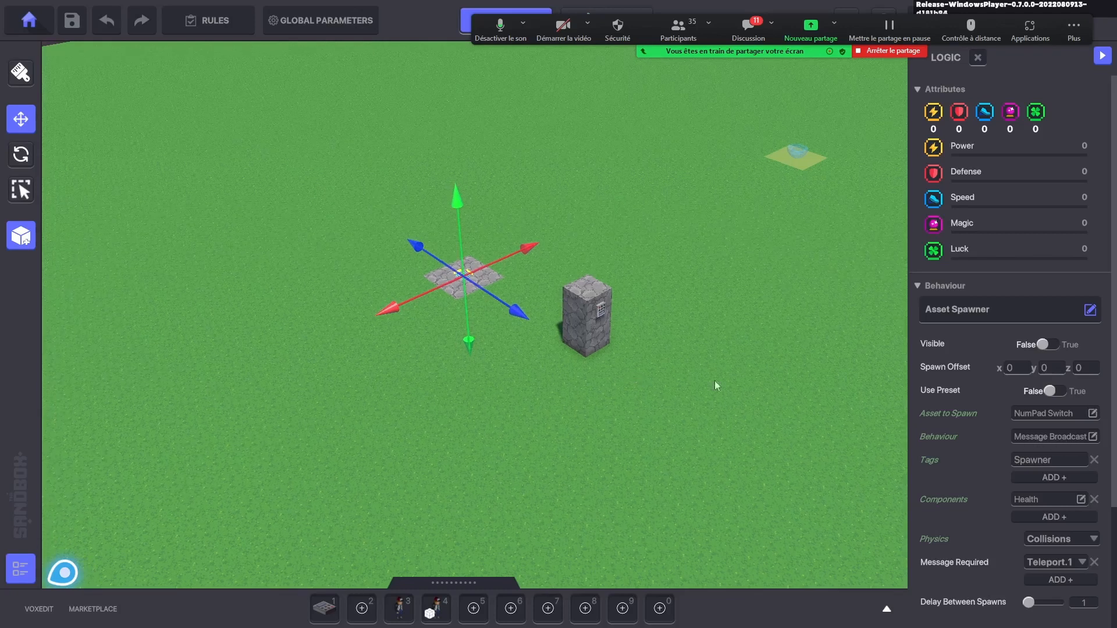
pyautogui.click(1051, 391)
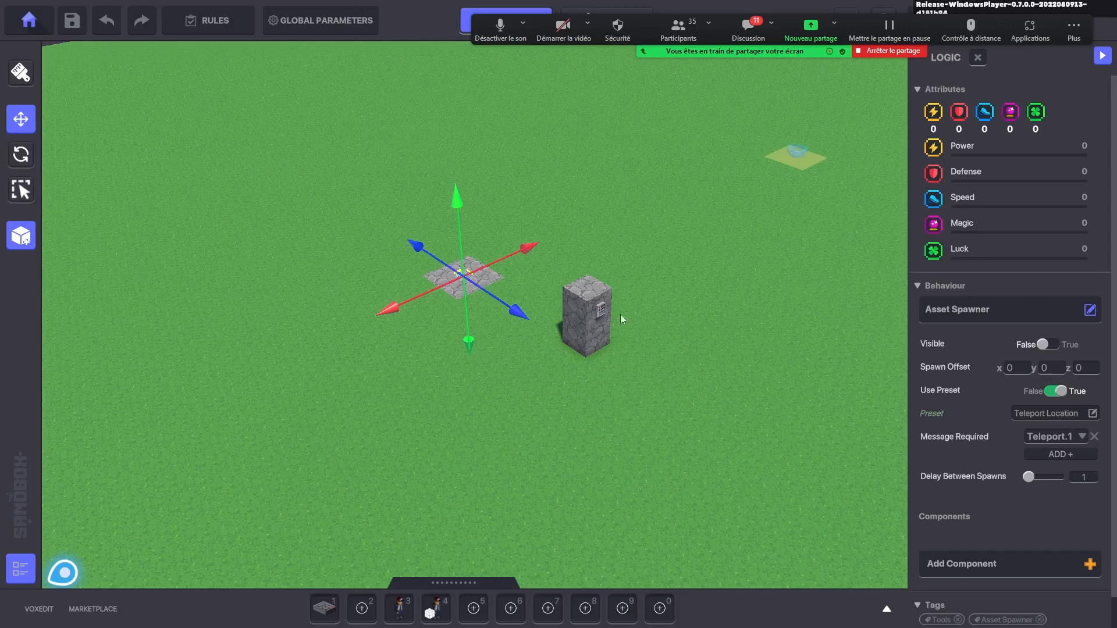
pyautogui.click(600, 313)
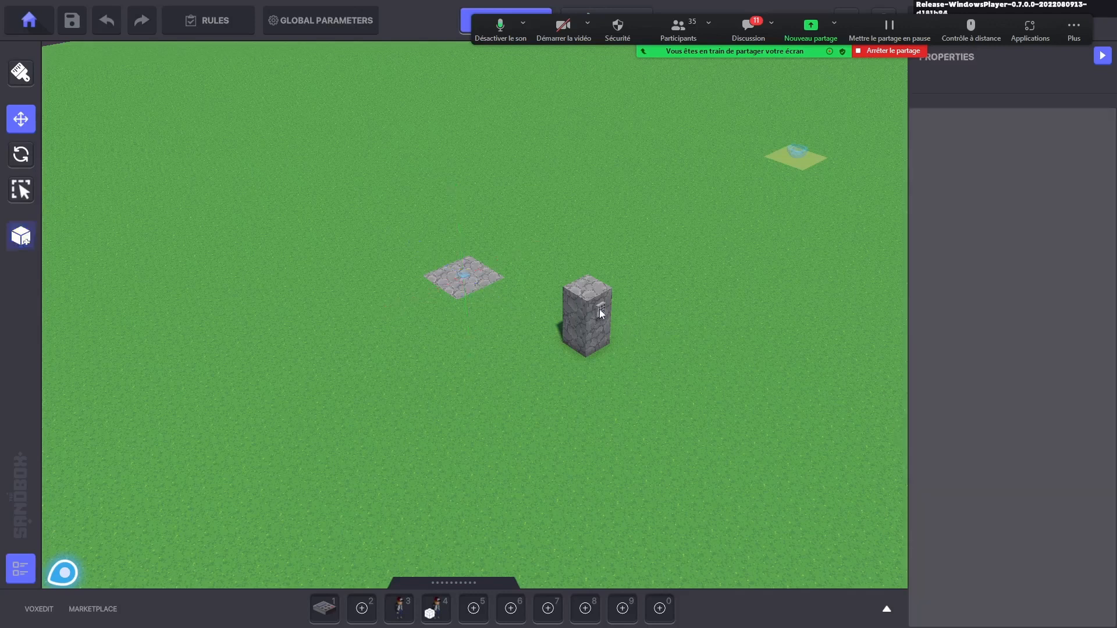
pyautogui.click(601, 314)
pyautogui.click(465, 277)
# - Place a copy of the Teleport Location preset on the grass in front of the stone pillar
pyautogui.click(888, 608)
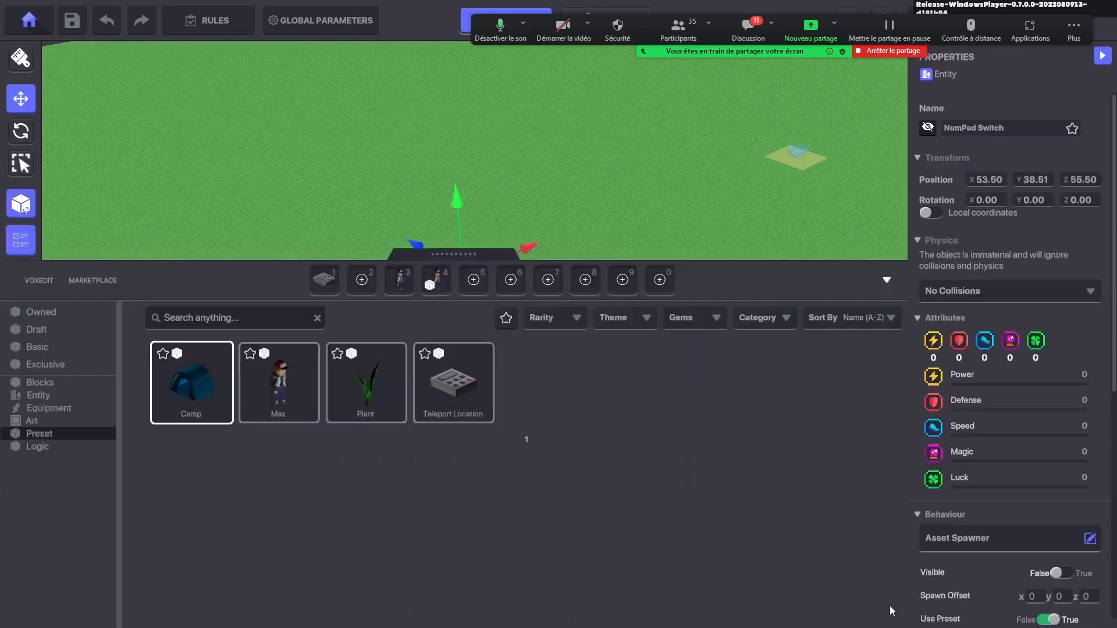
pyautogui.click(485, 395)
pyautogui.click(886, 281)
pyautogui.click(603, 446)
pyautogui.click(26, 123)
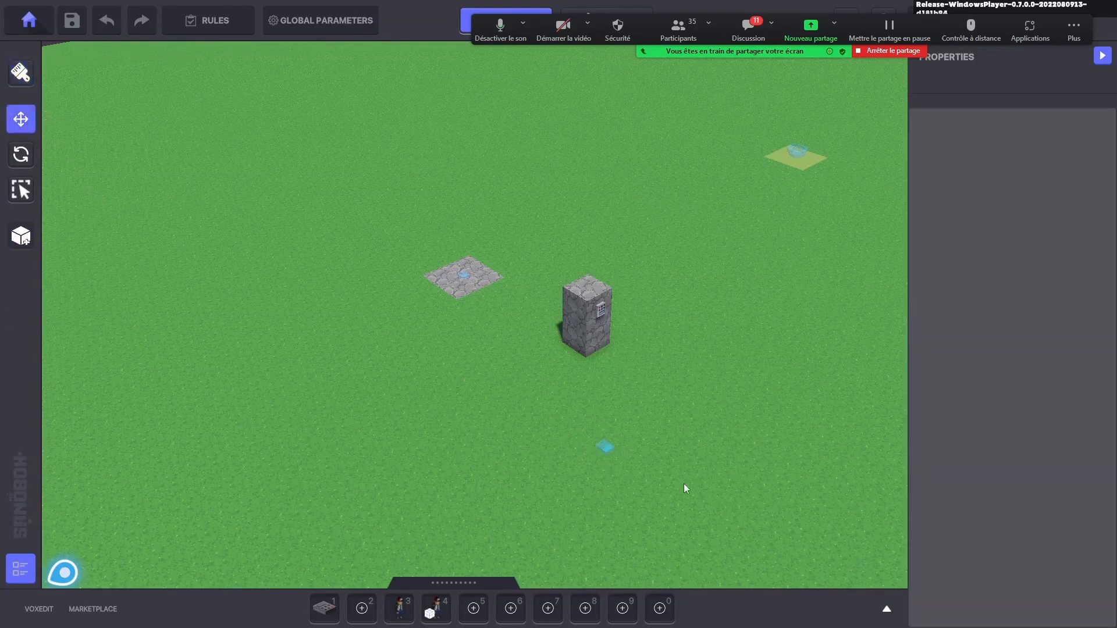
# - Examine the Message Broadcaster behaviour and Health component in the logic of the placed Teleport Location object
pyautogui.click(605, 448)
pyautogui.scroll(-5, 1007, 438)
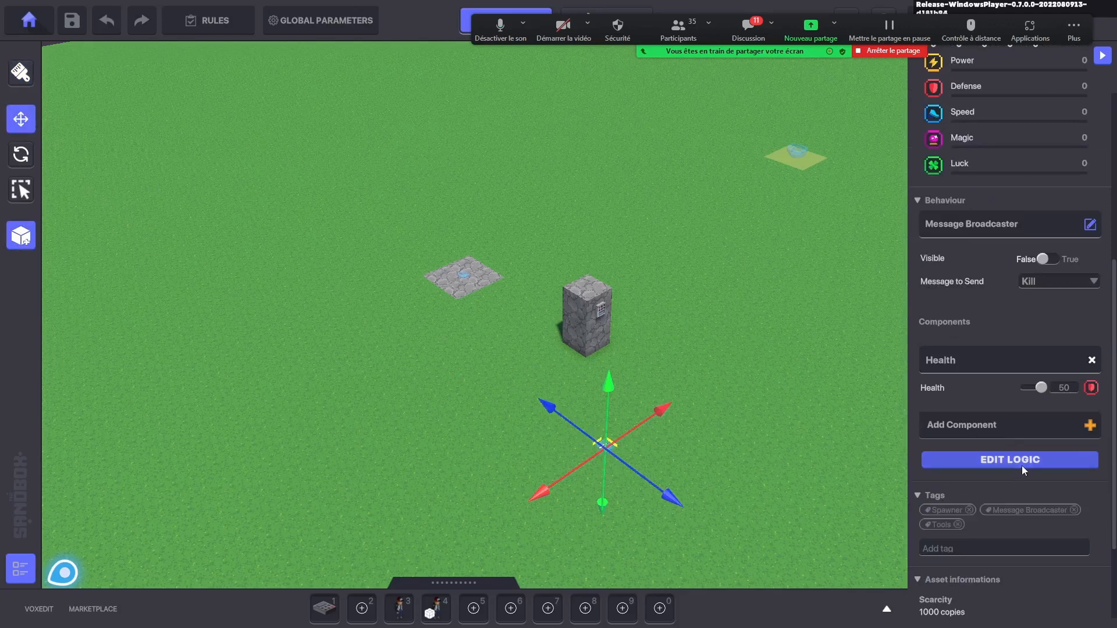
pyautogui.click(1021, 465)
pyautogui.scroll(-4, 998, 442)
pyautogui.scroll(-1, 980, 420)
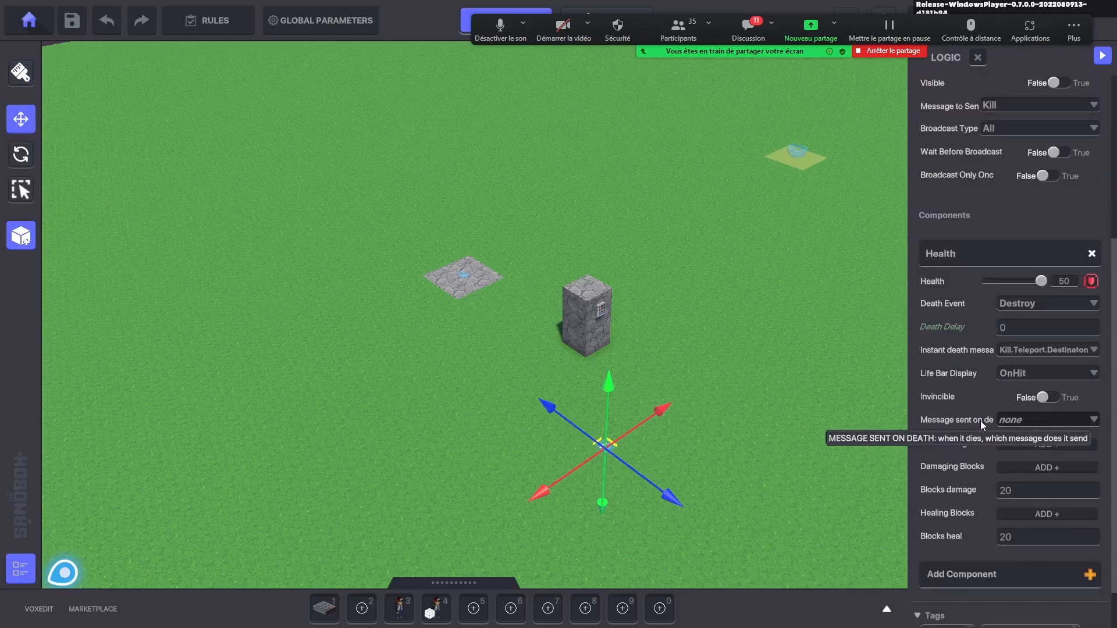
pyautogui.scroll(2, 979, 421)
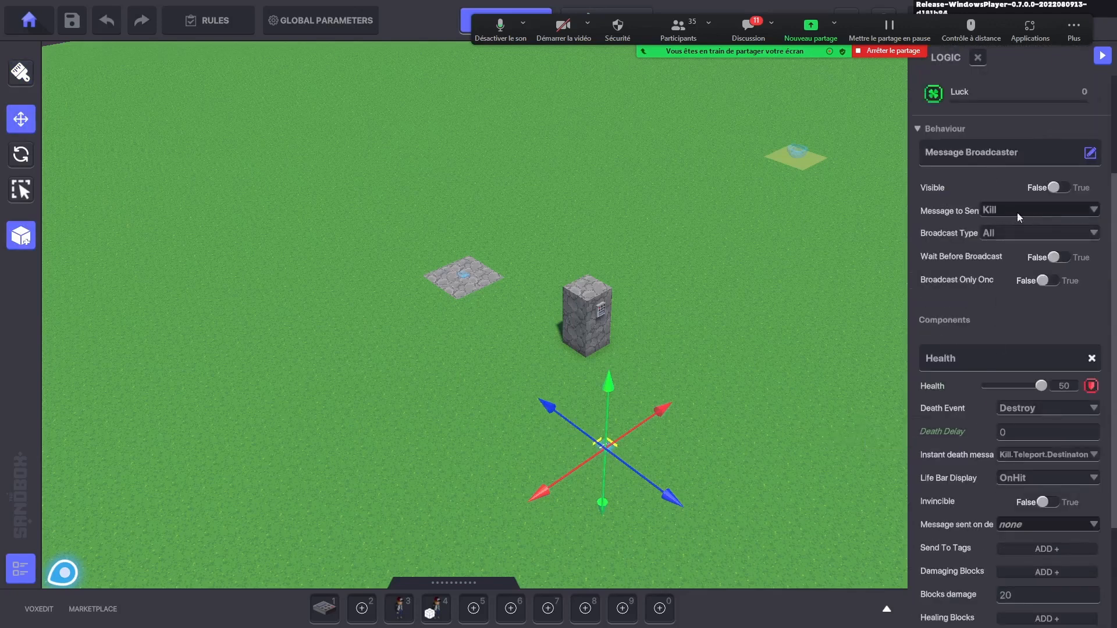
# - Set the Instant death message to Kill in the Adventure/RPG controller's Health component in the Global Parameters
pyautogui.click(304, 24)
pyautogui.click(570, 144)
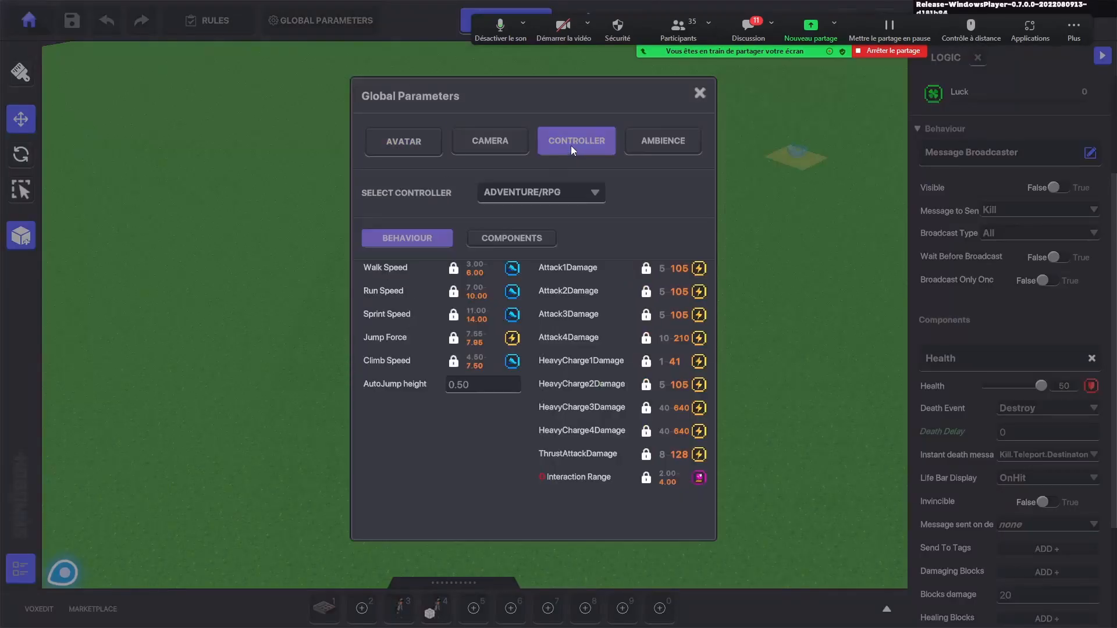
pyautogui.click(523, 243)
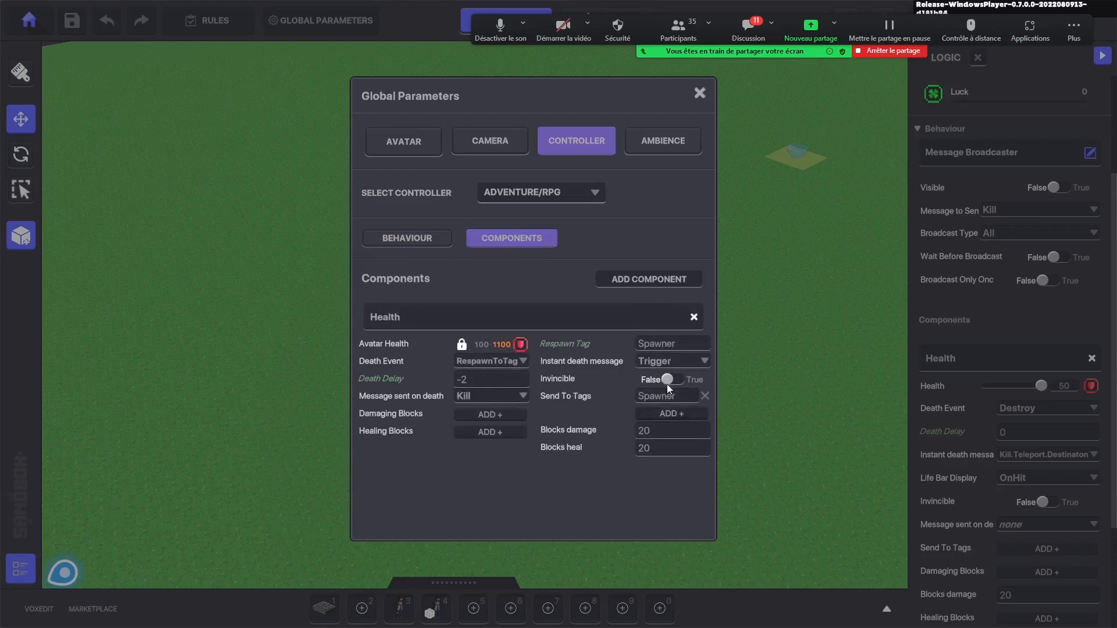
pyautogui.click(666, 361)
pyautogui.write('Kill')
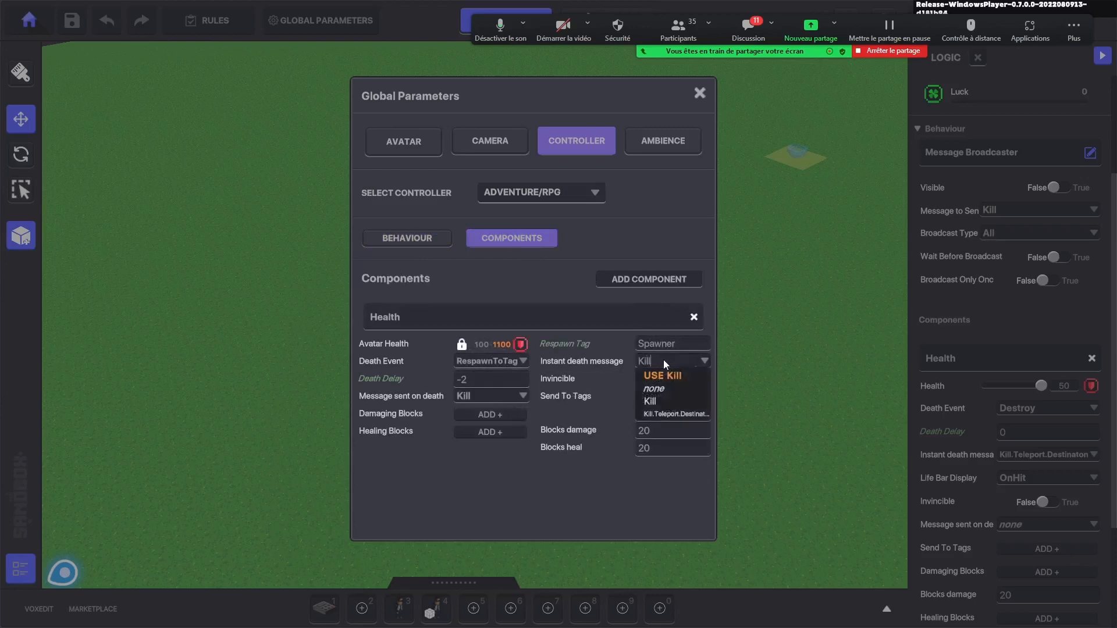
pyautogui.click(671, 375)
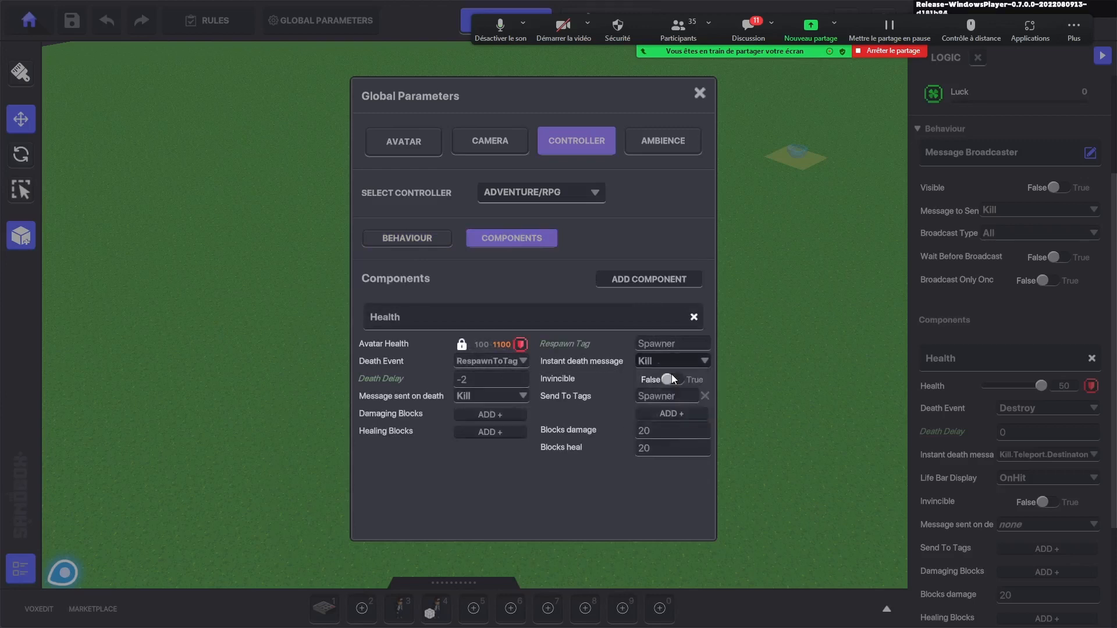
# - Set the controller's Message sent on death to Kill.Teleport.Destinaton and close the Global Parameters
pyautogui.click(494, 396)
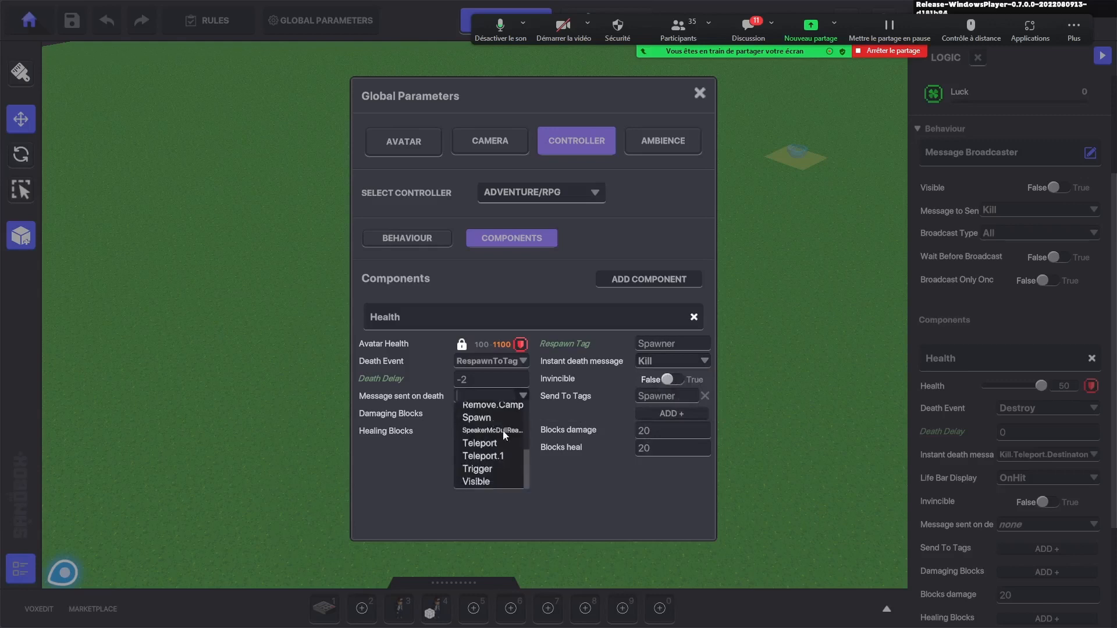
pyautogui.scroll(5, 503, 431)
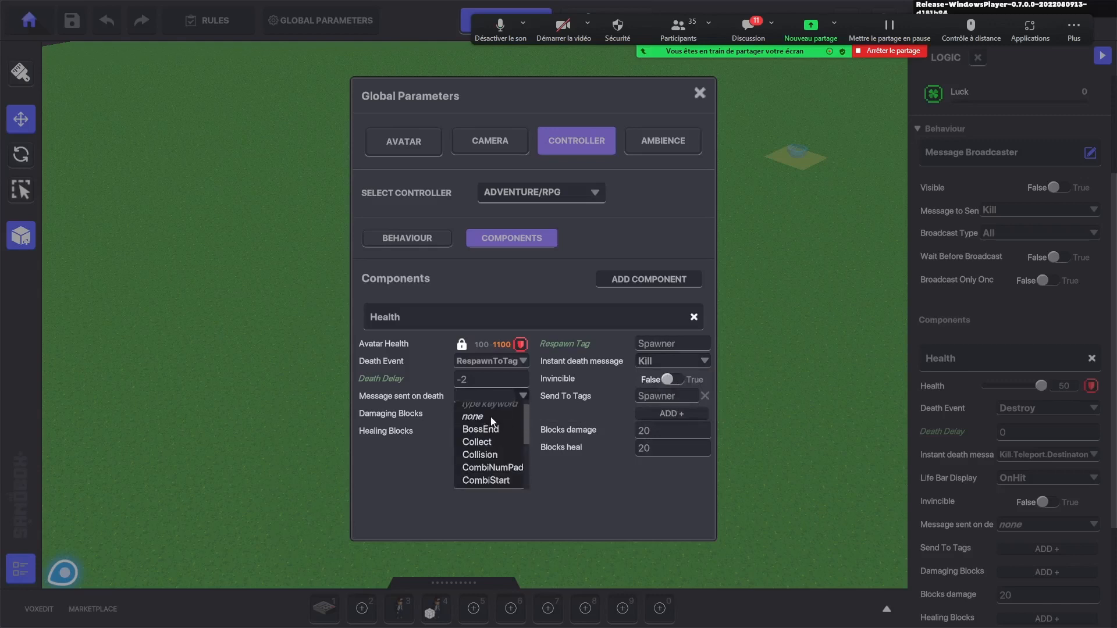
pyautogui.write('Kill')
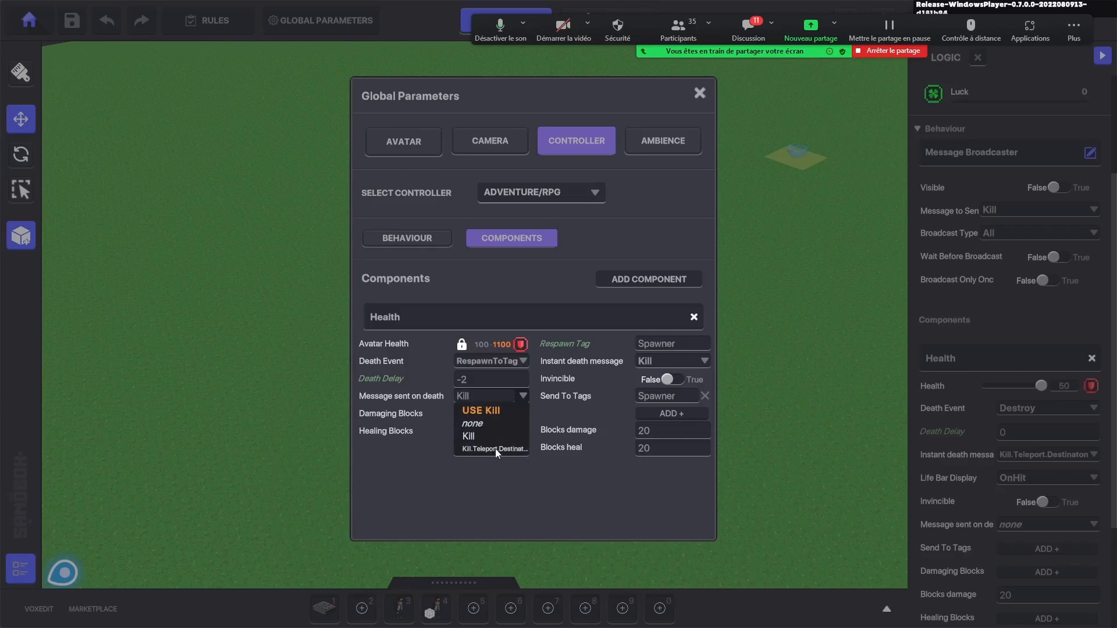
pyautogui.click(492, 449)
pyautogui.click(700, 93)
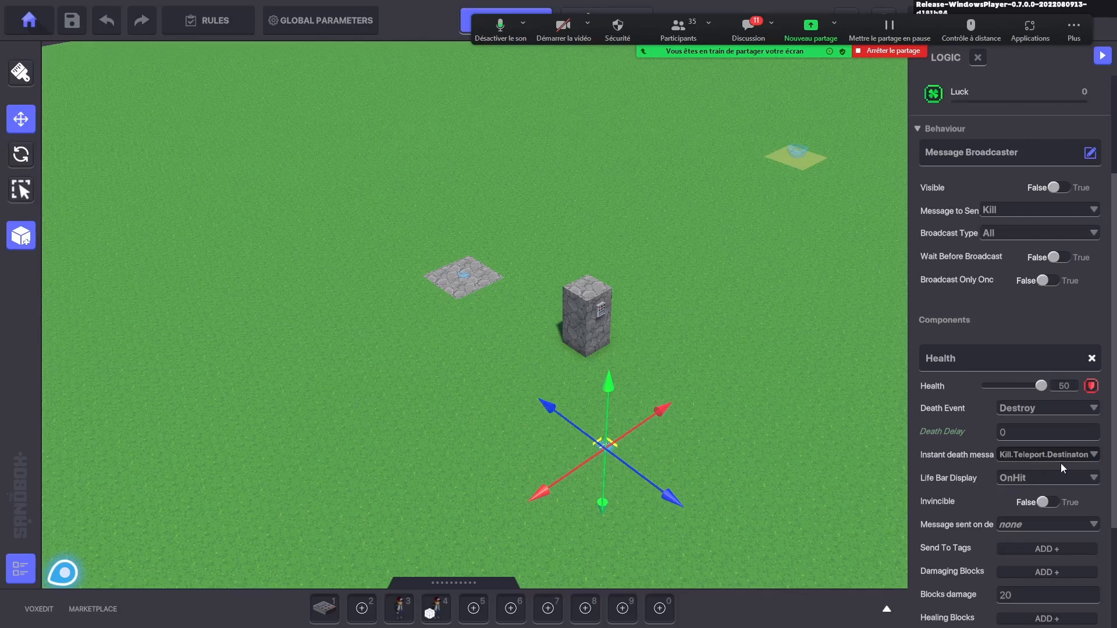
# - Delete the Teleport Location object from the grass in front of the stone pillar
pyautogui.click(639, 461)
pyautogui.click(602, 447)
pyautogui.click(608, 448)
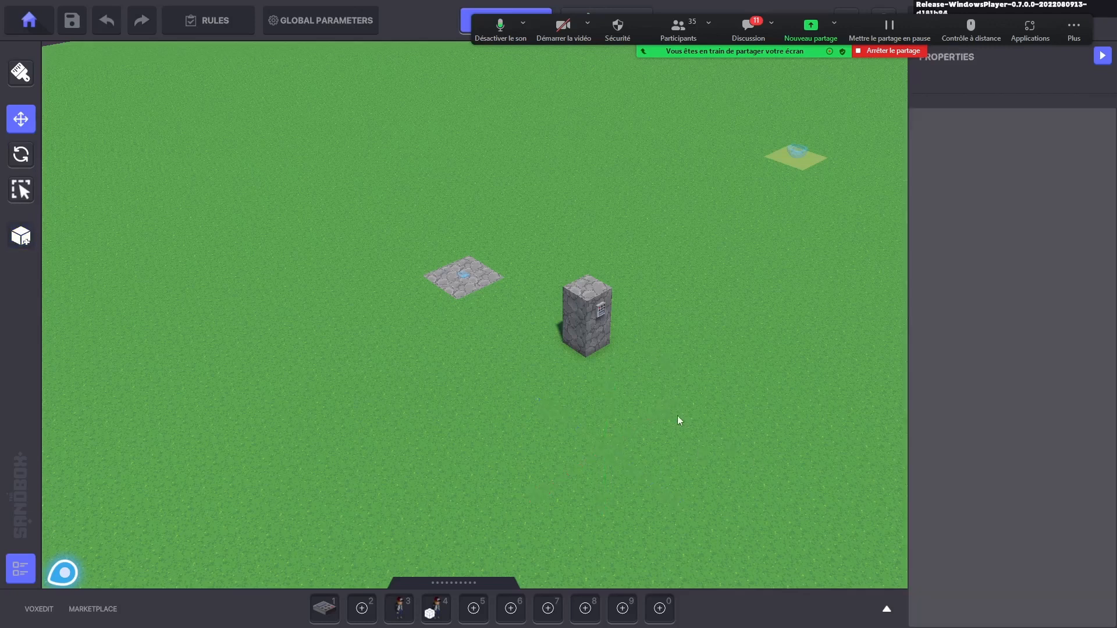
pyautogui.scroll(-2, 673, 402)
pyautogui.scroll(2, 674, 396)
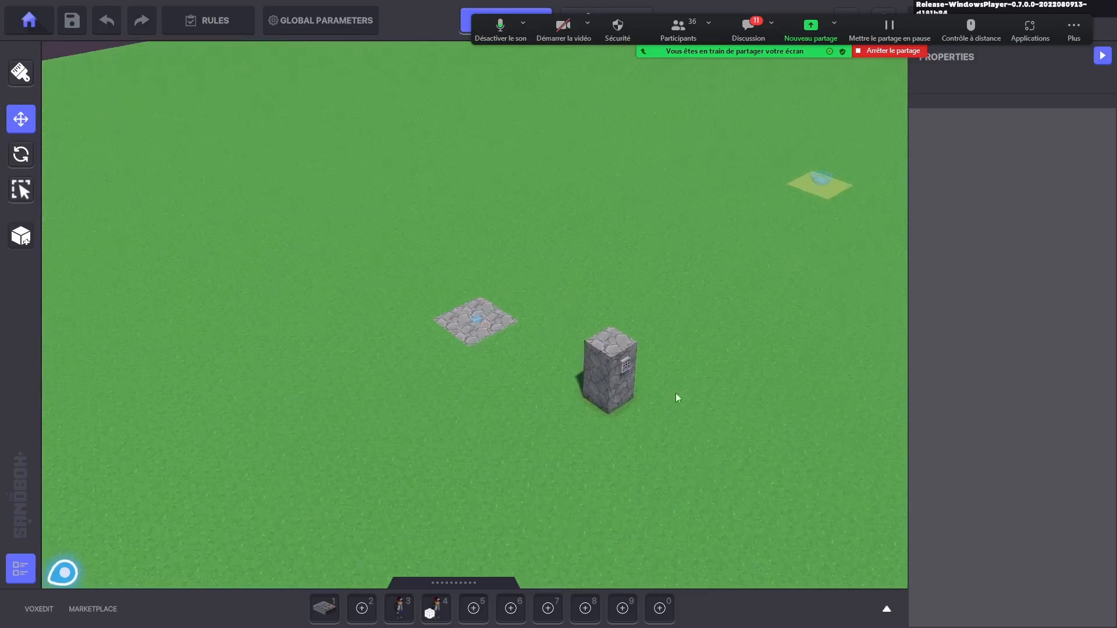
# - Check the death messages in the Adventure/RPG controller's Health component in the Global Parameters, and close them
pyautogui.click(360, 29)
pyautogui.click(573, 152)
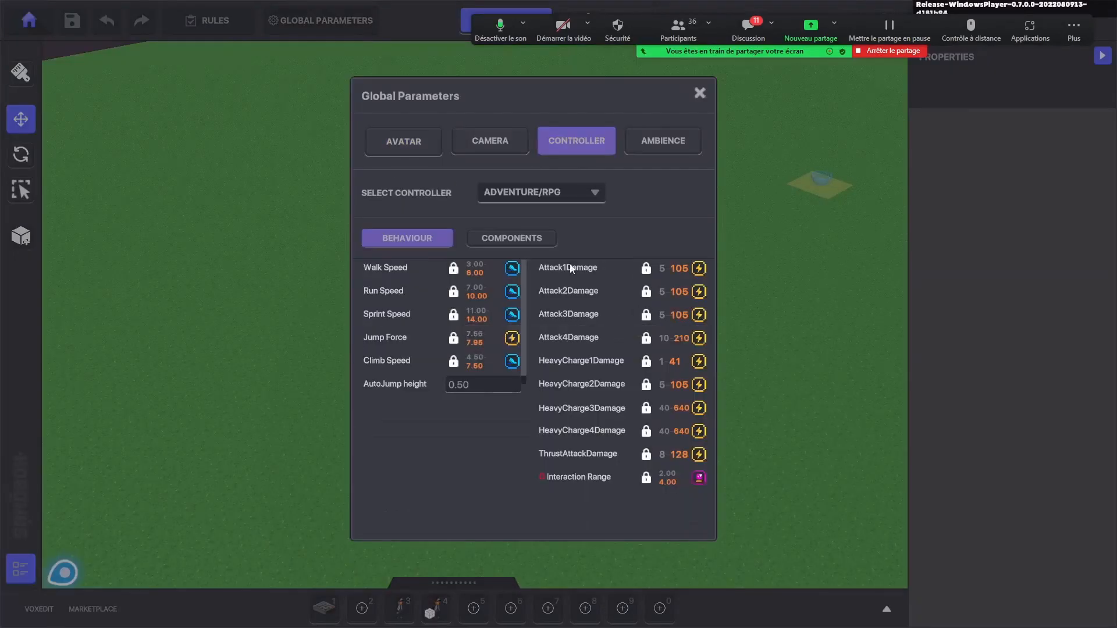
pyautogui.click(527, 239)
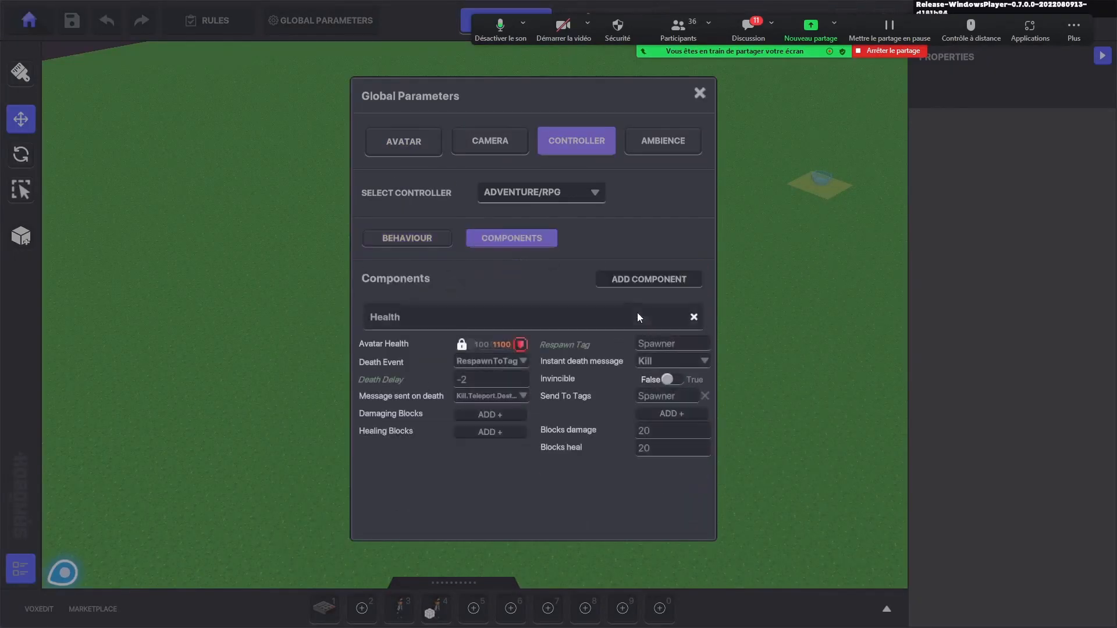
pyautogui.click(699, 94)
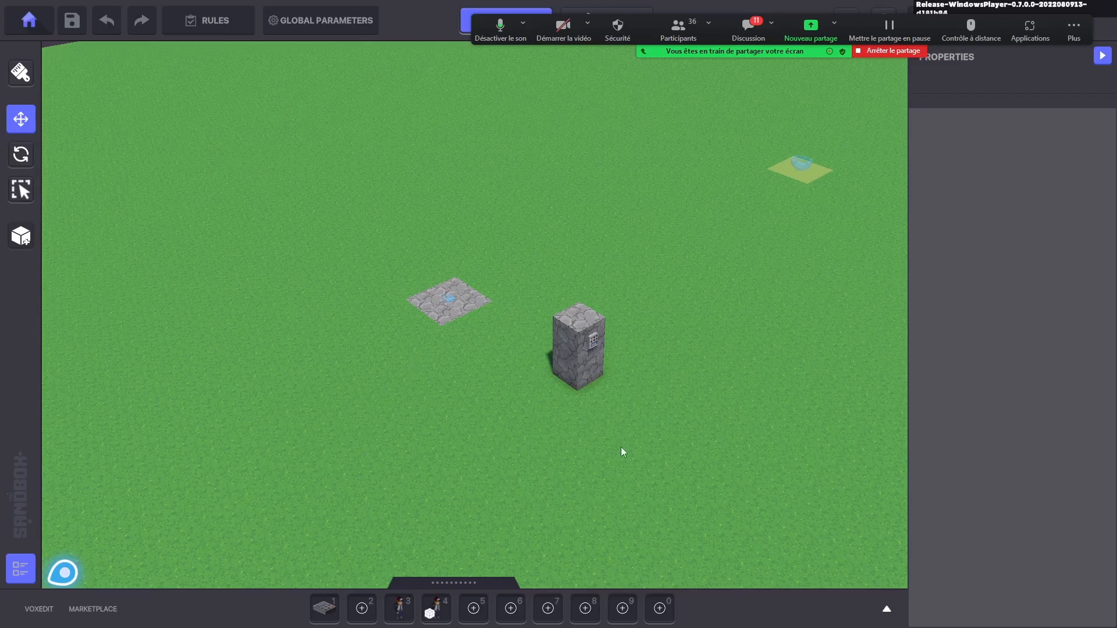
# - Run a play test, trigger the teleport from the pillar's keypad to the stone floor patch, and return to editing
pyautogui.moveTo(639, 456); pyautogui.dragTo(618, 439, button='middle')
pyautogui.scroll(-1, 584, 428)
pyautogui.moveTo(550, 439); pyautogui.dragTo(599, 437, button='middle')
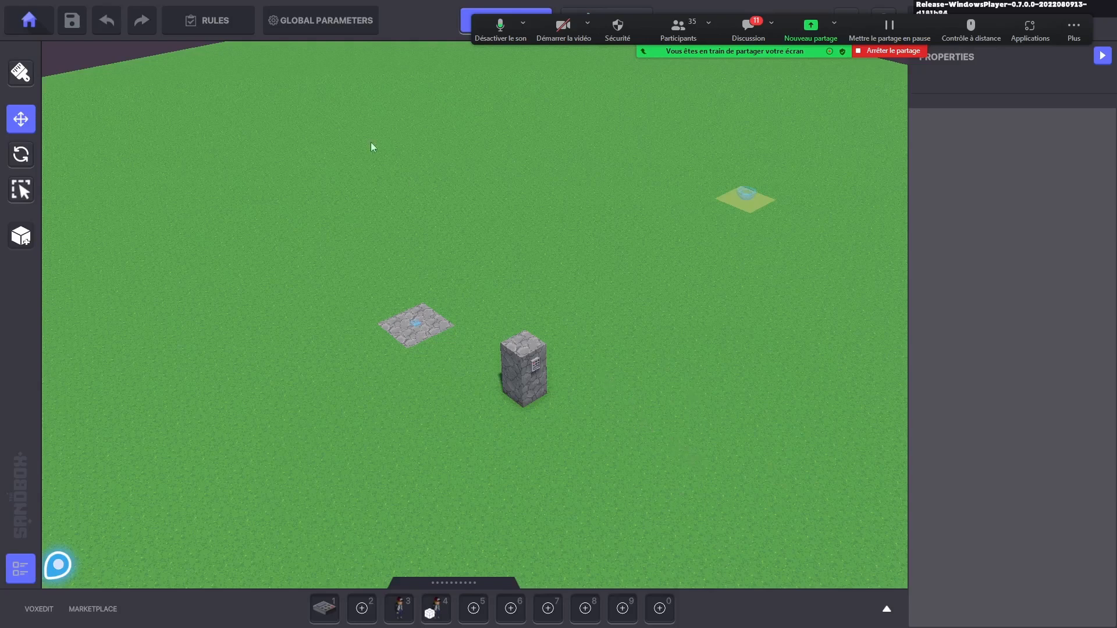
pyautogui.click(599, 8)
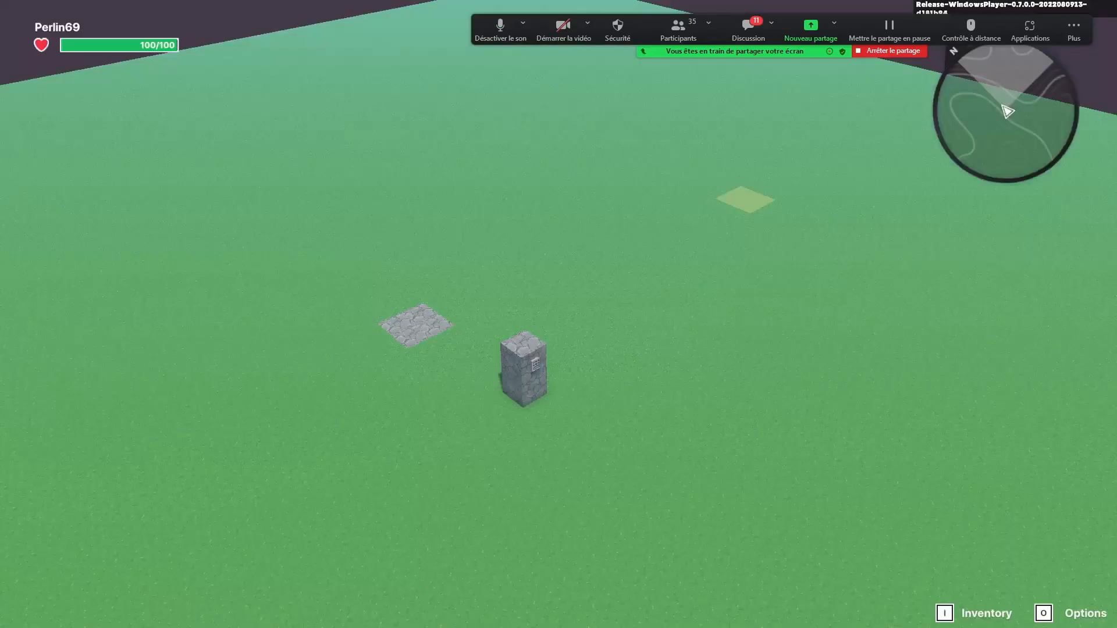
pyautogui.press('w')
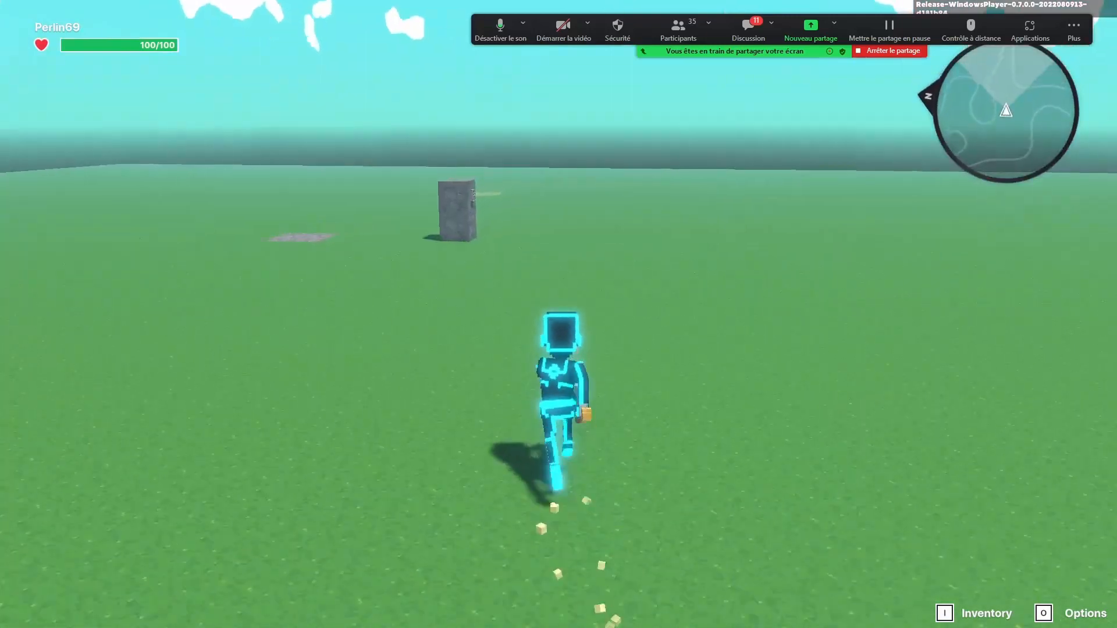
pyautogui.press('d')
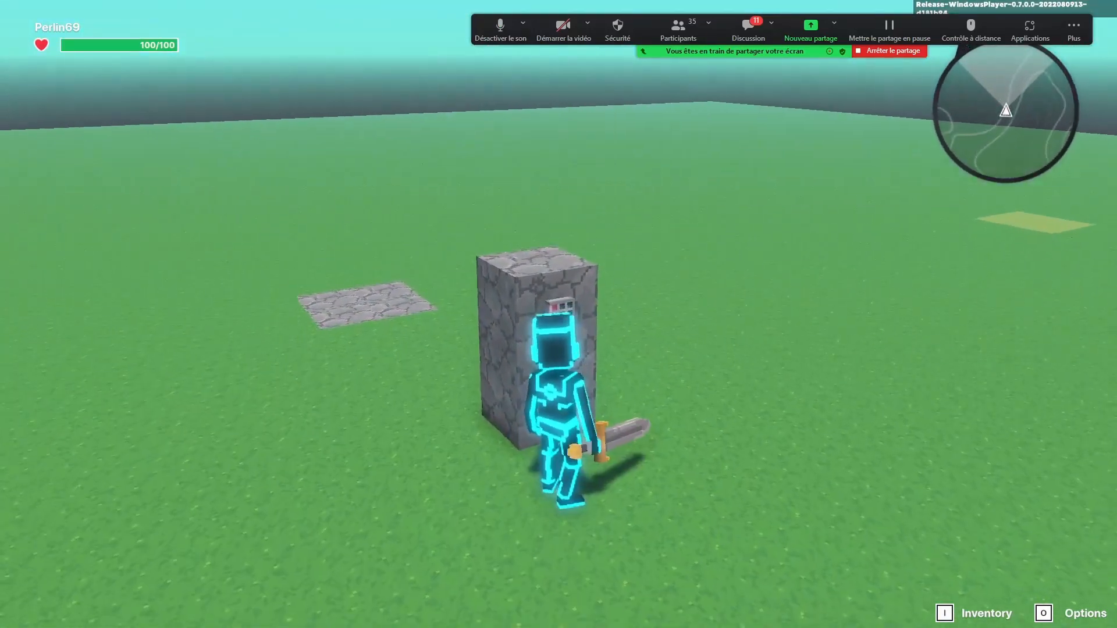
pyautogui.press('f')
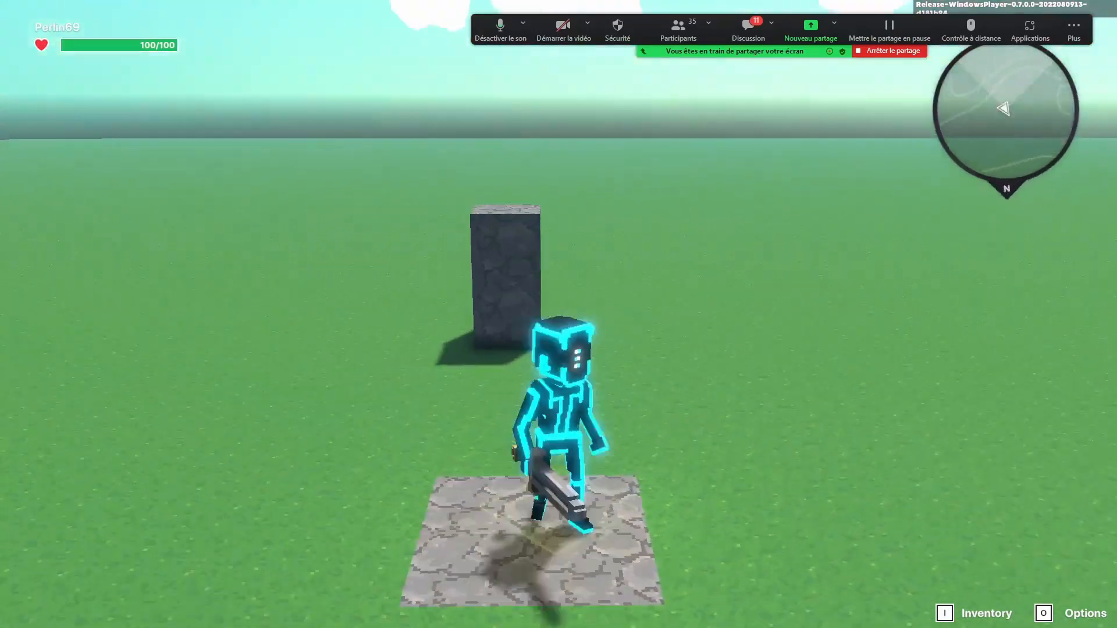
pyautogui.press('d')
pyautogui.press('Escape')
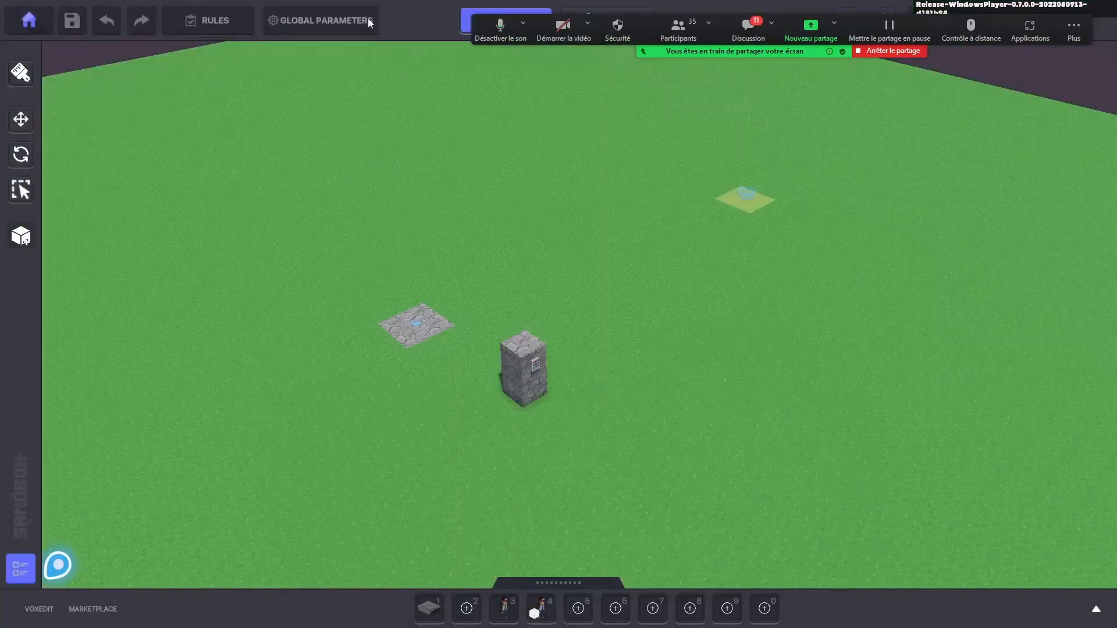
# - Review the controller's Health component once more after the play test, and close the Global Parameters
pyautogui.click(326, 26)
pyautogui.click(577, 140)
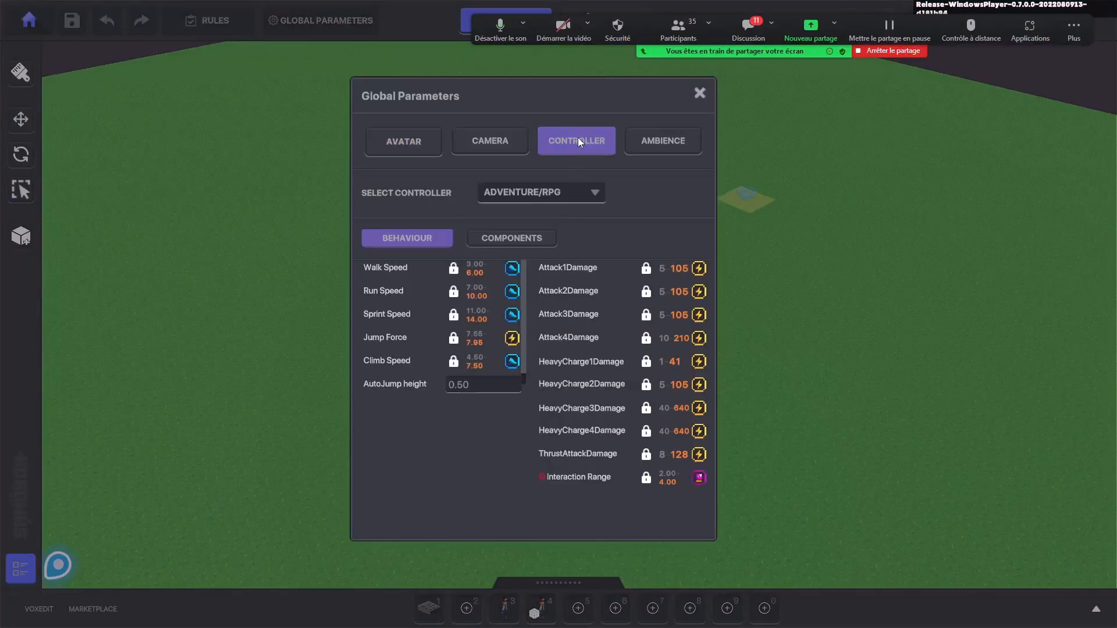
pyautogui.click(513, 238)
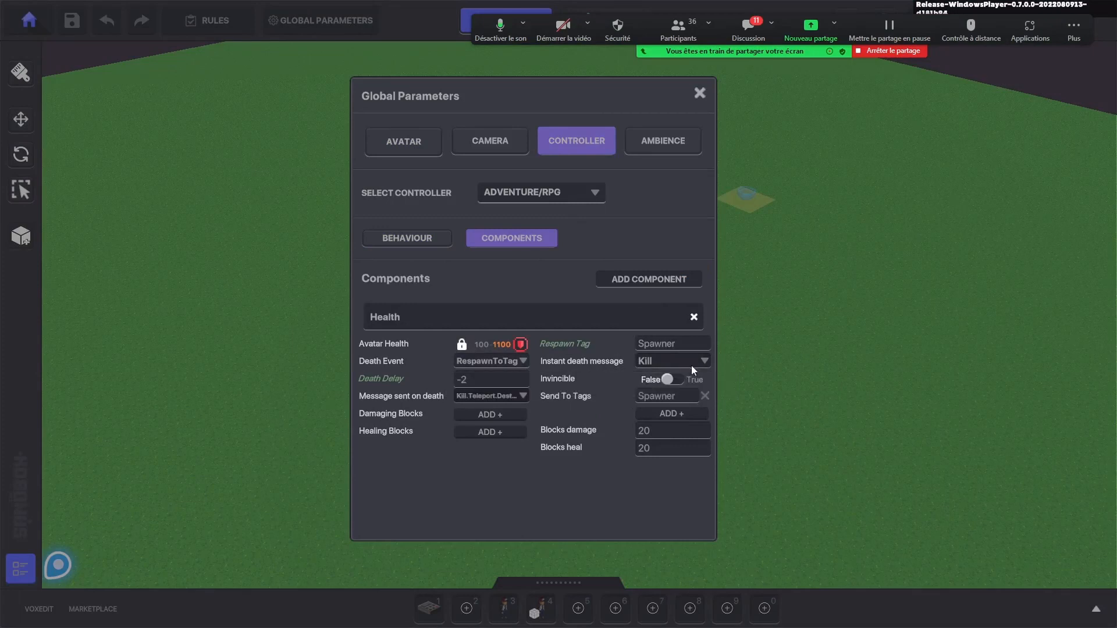
pyautogui.click(701, 94)
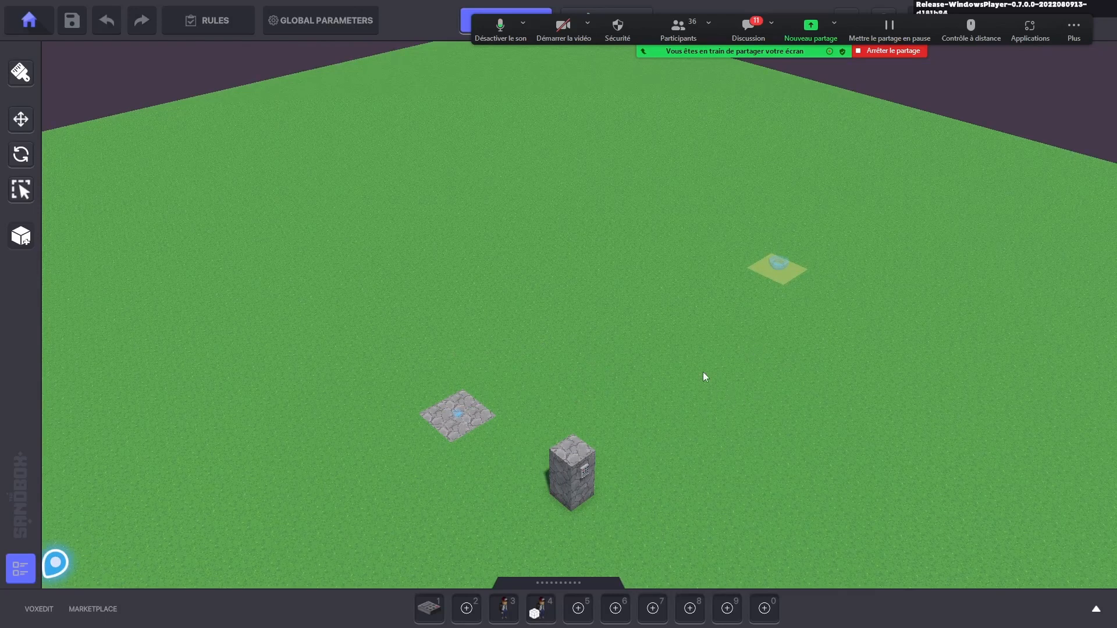
# - Show the hierarchy of scene objects and look over the stone pillar, floor patch and yellow spawner area
pyautogui.scroll(-3, 698, 361)
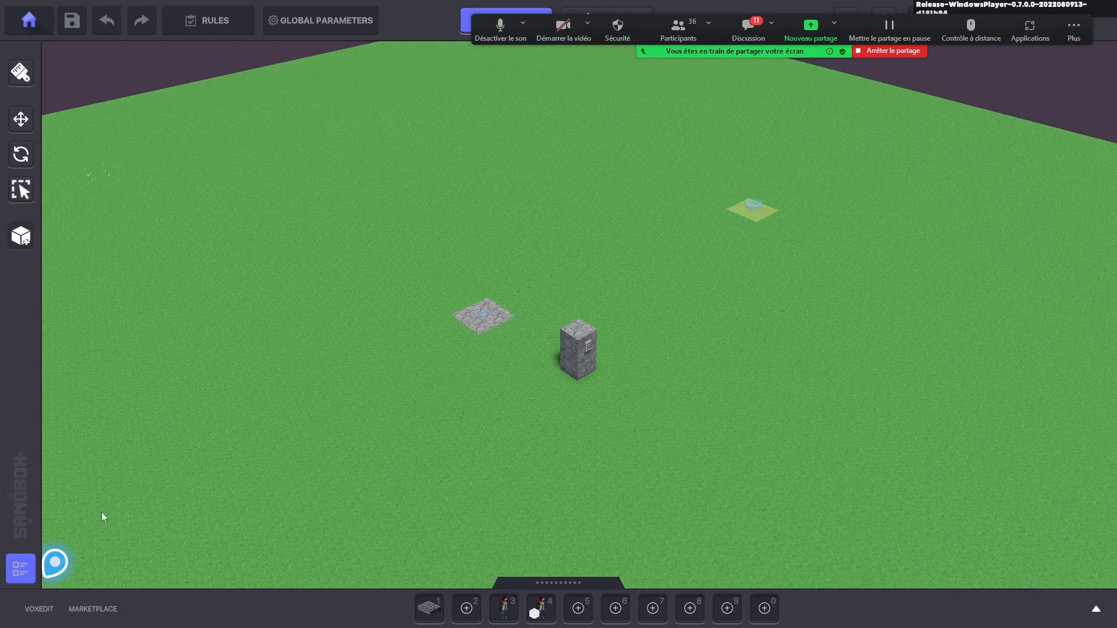
pyautogui.click(20, 568)
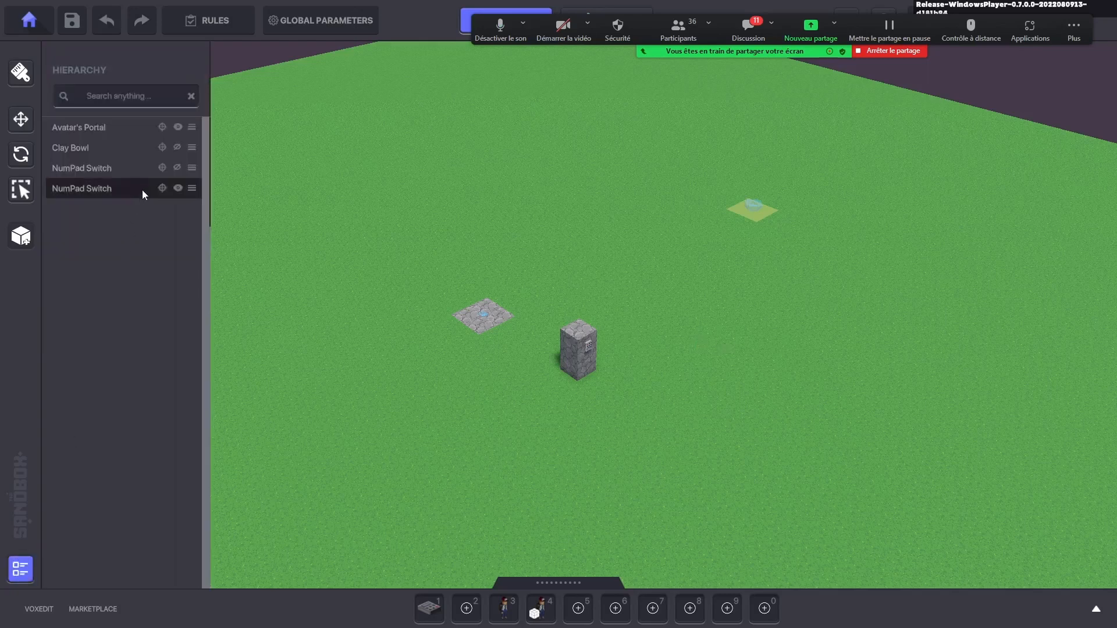
pyautogui.moveTo(666, 218); pyautogui.dragTo(617, 272, button='middle')
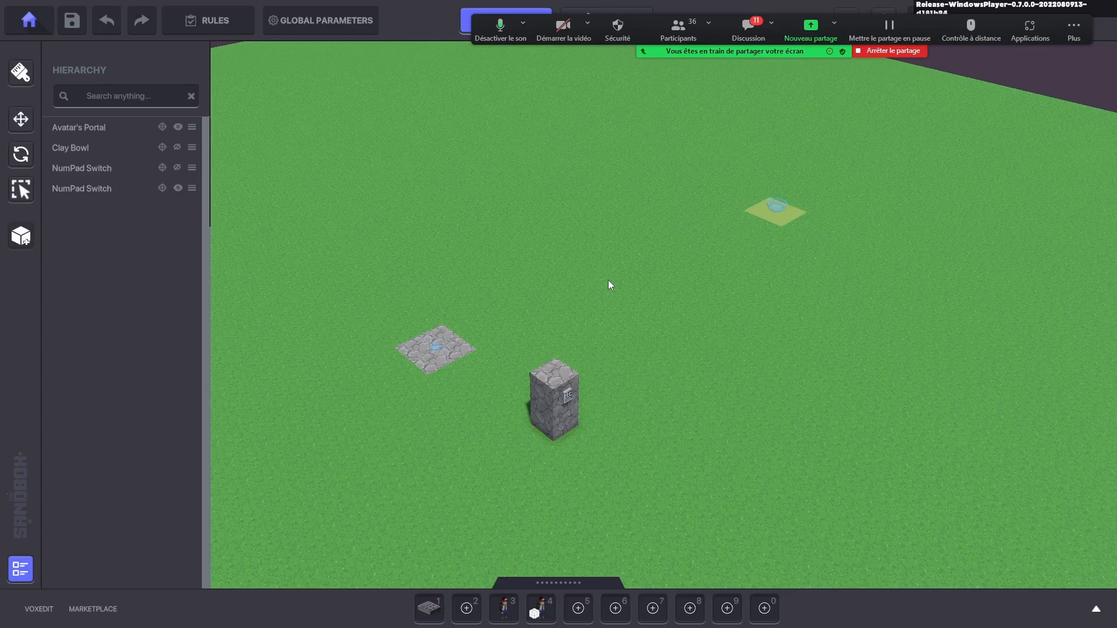
pyautogui.moveTo(490, 378)
pyautogui.mouseDown(button='middle')
pyautogui.moveTo(612, 352)
pyautogui.moveTo(547, 349)
pyautogui.moveTo(503, 366)
pyautogui.mouseUp(button='middle')
pyautogui.moveTo(734, 229); pyautogui.dragTo(706, 254, button='middle')
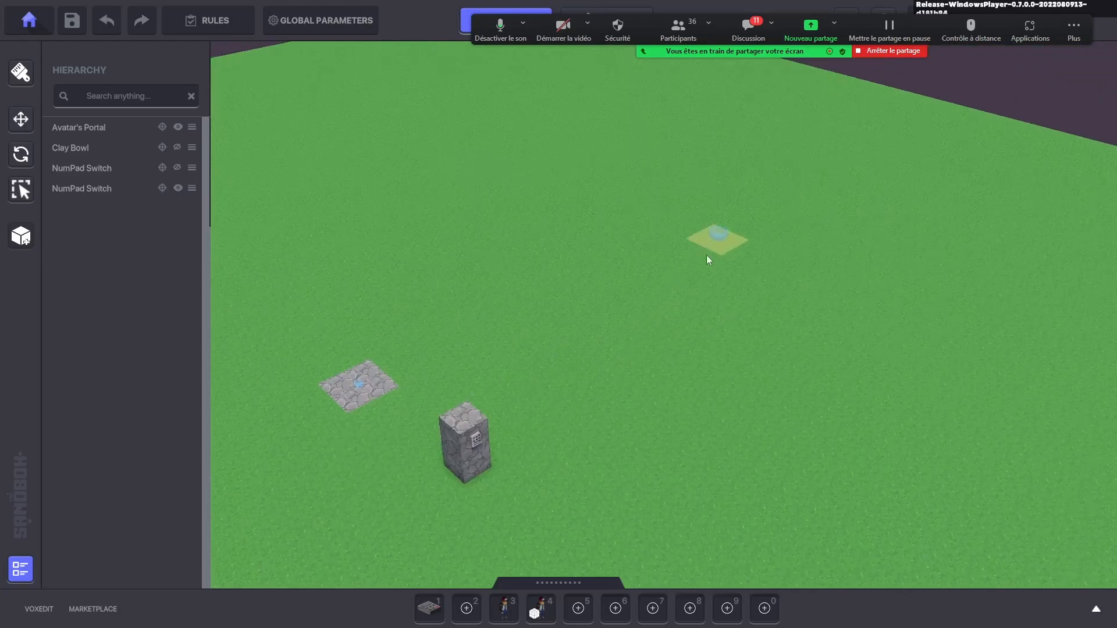
pyautogui.moveTo(700, 454); pyautogui.dragTo(932, 350, button='middle')
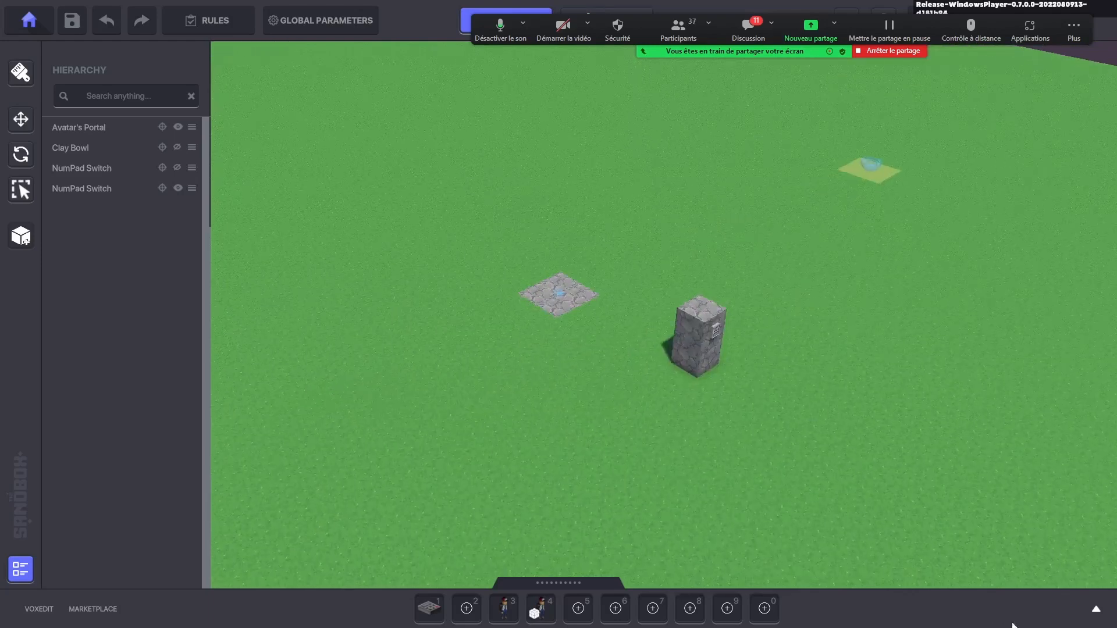
# - Place a NumPad Switch on the grass in front of the stone floor patch and select it
pyautogui.click(1096, 610)
pyautogui.click(326, 282)
pyautogui.click(429, 452)
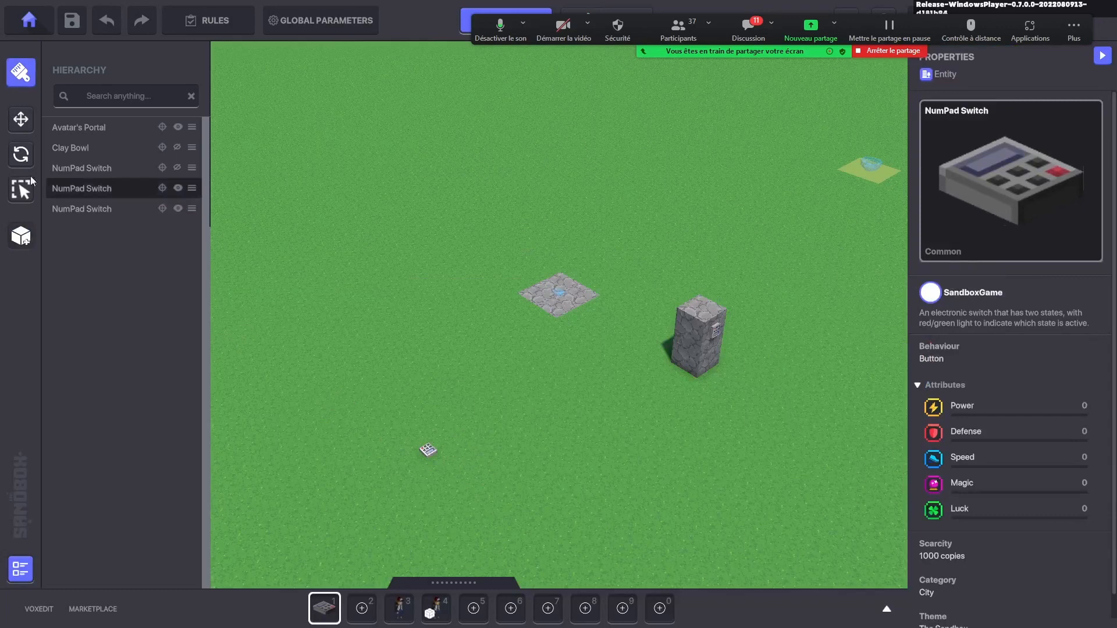
pyautogui.press('Escape')
pyautogui.click(428, 450)
# - Set the newly placed NumPad Switch's behaviour to NONE
pyautogui.scroll(-5, 982, 364)
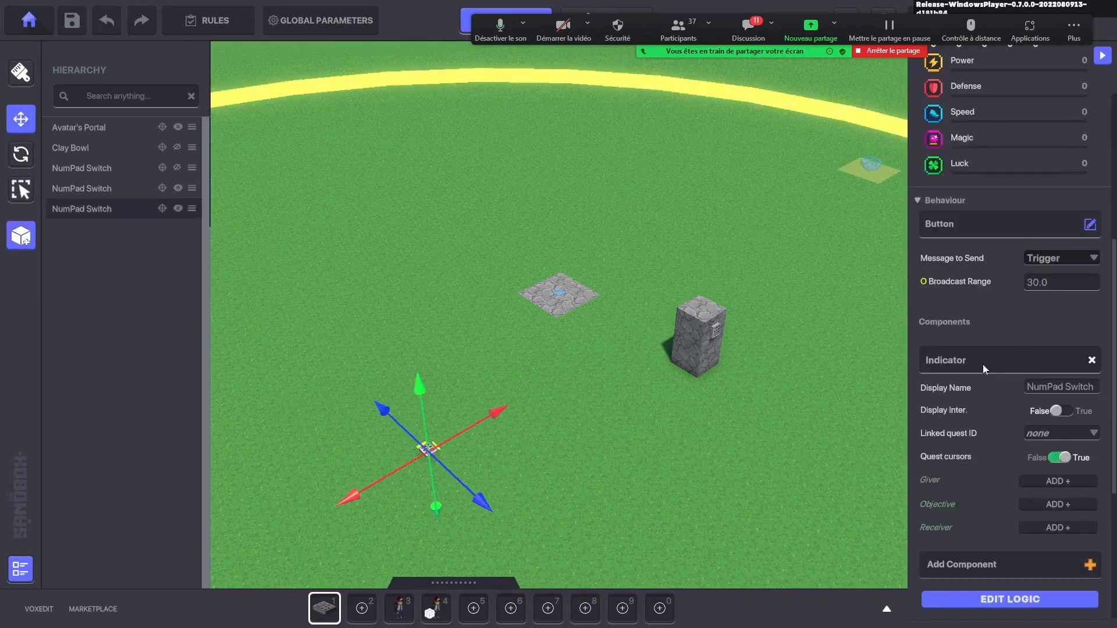
pyautogui.click(1009, 224)
pyautogui.click(451, 256)
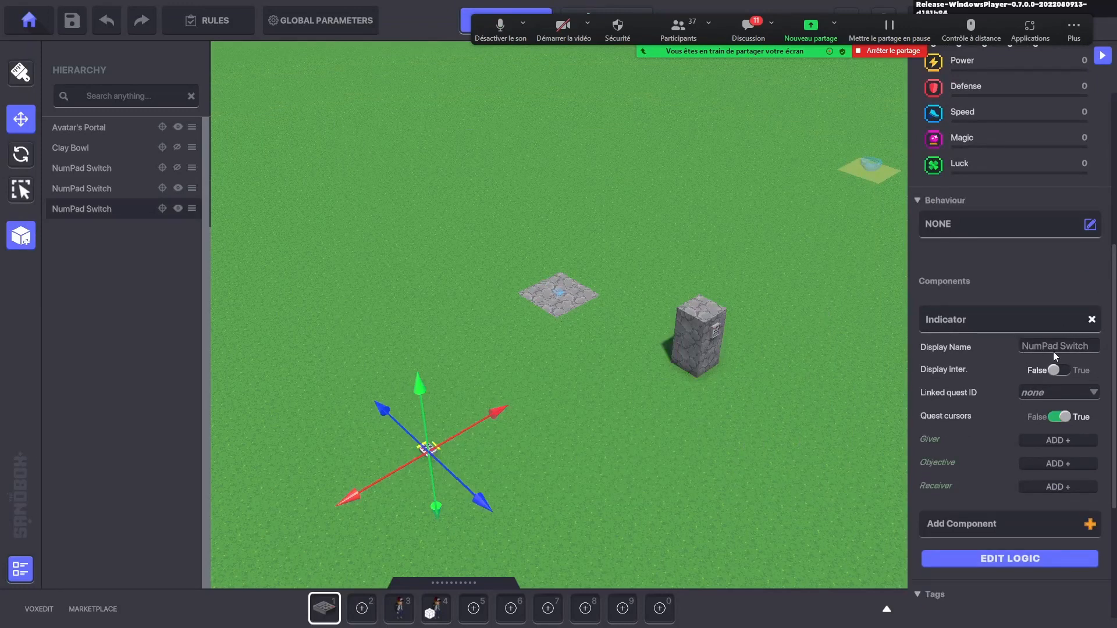
# - Clear the Indicator component's Display Name, set Display Inter. to True, and open the switch's logic for editing
pyautogui.press('BackSpace')
pyautogui.press('BackSpace')
pyautogui.press('BackSpace')
pyautogui.press('BackSpace')
pyautogui.click(1054, 371)
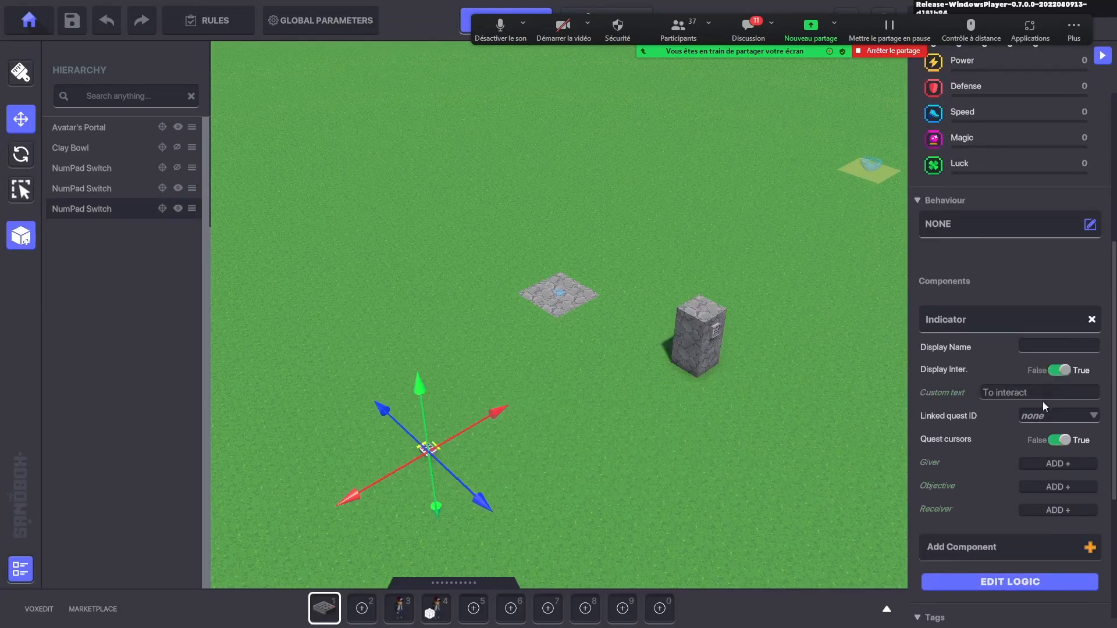
pyautogui.click(1046, 582)
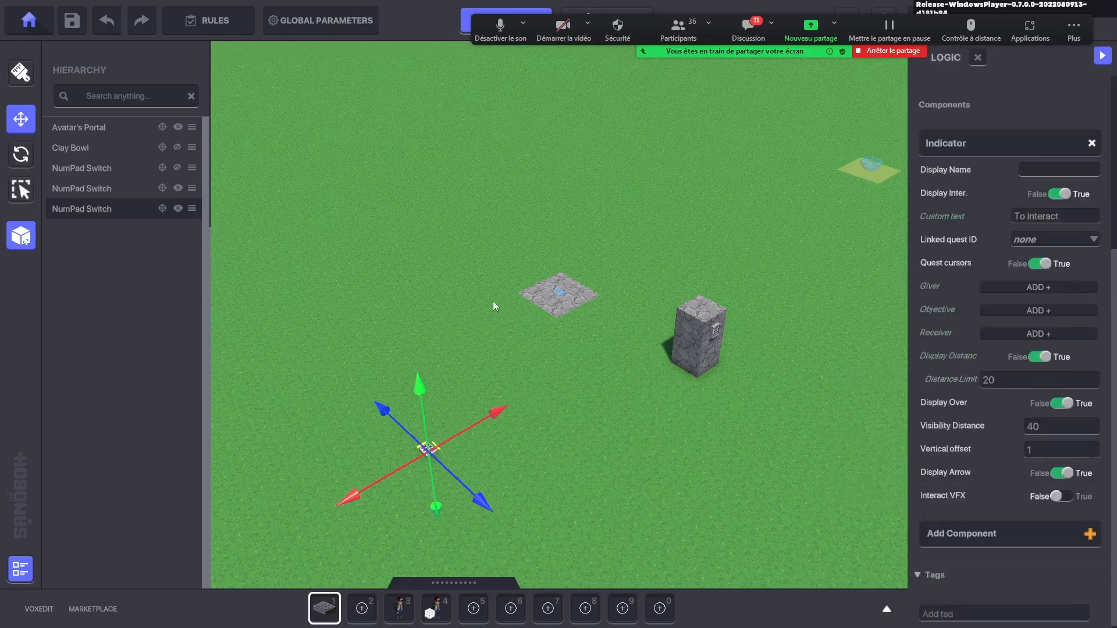
# - Save the configured NumPad Switch as a new preset named Indicator
pyautogui.moveTo(574, 497); pyautogui.dragTo(605, 483, button='middle')
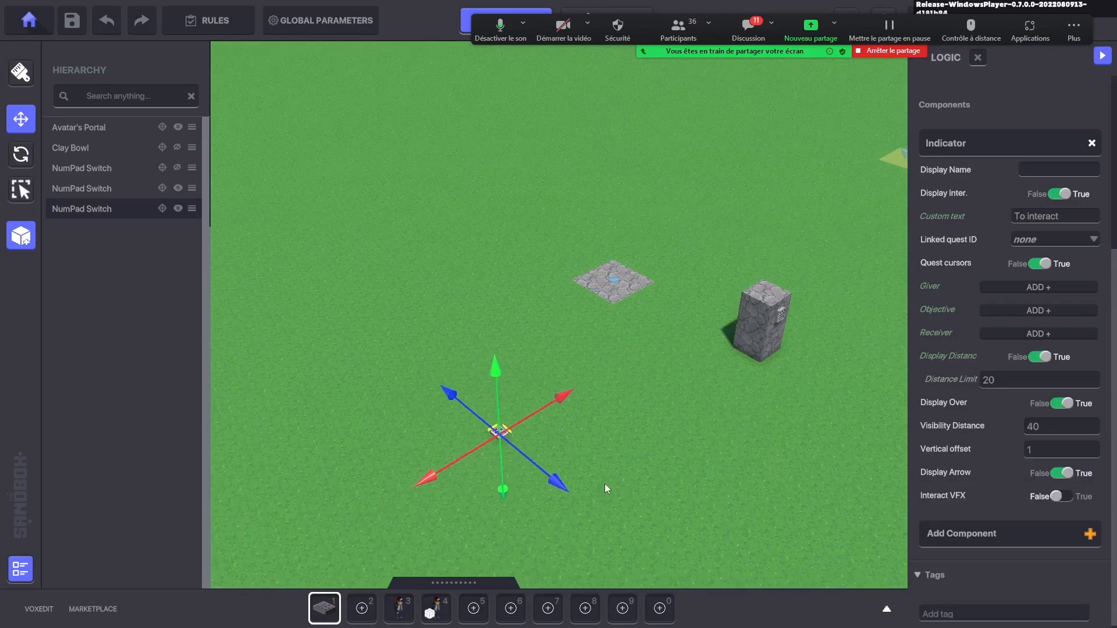
pyautogui.moveTo(686, 453); pyautogui.dragTo(667, 442, button='middle')
pyautogui.moveTo(582, 457); pyautogui.dragTo(626, 443, button='middle')
pyautogui.scroll(2, 624, 439)
pyautogui.scroll(-2, 659, 421)
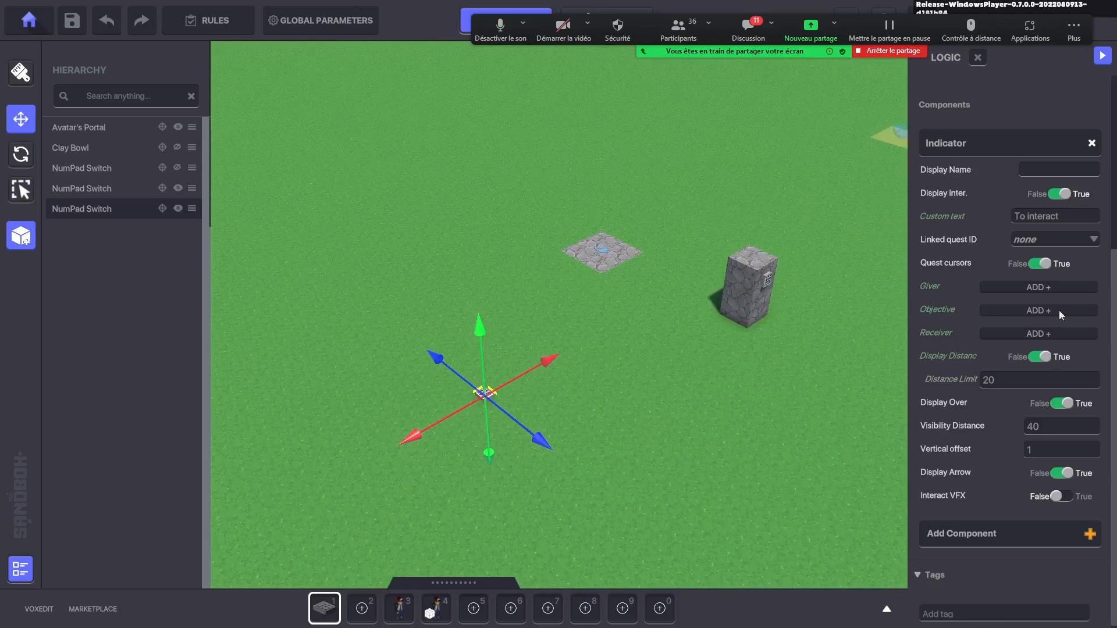
pyautogui.click(194, 208)
pyautogui.click(232, 234)
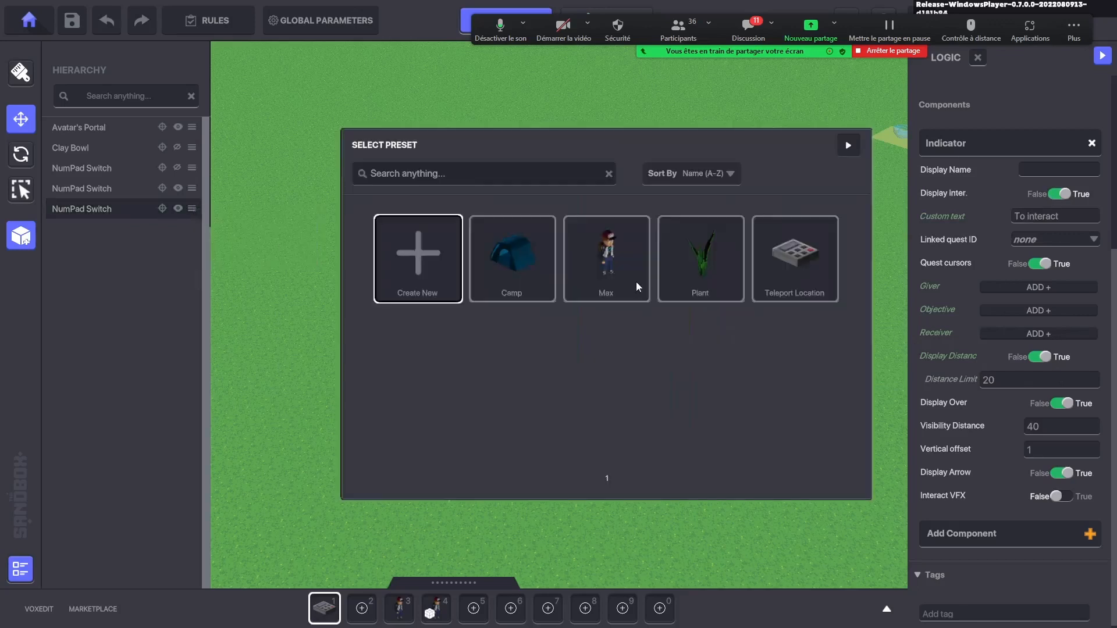
pyautogui.click(428, 246)
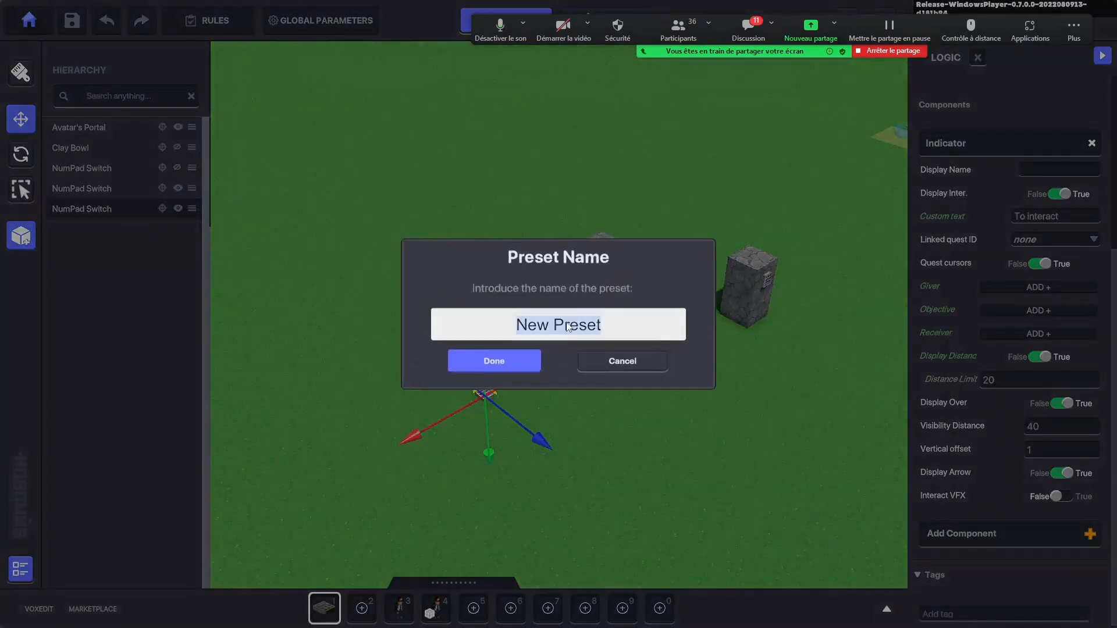
pyautogui.write('Indicator')
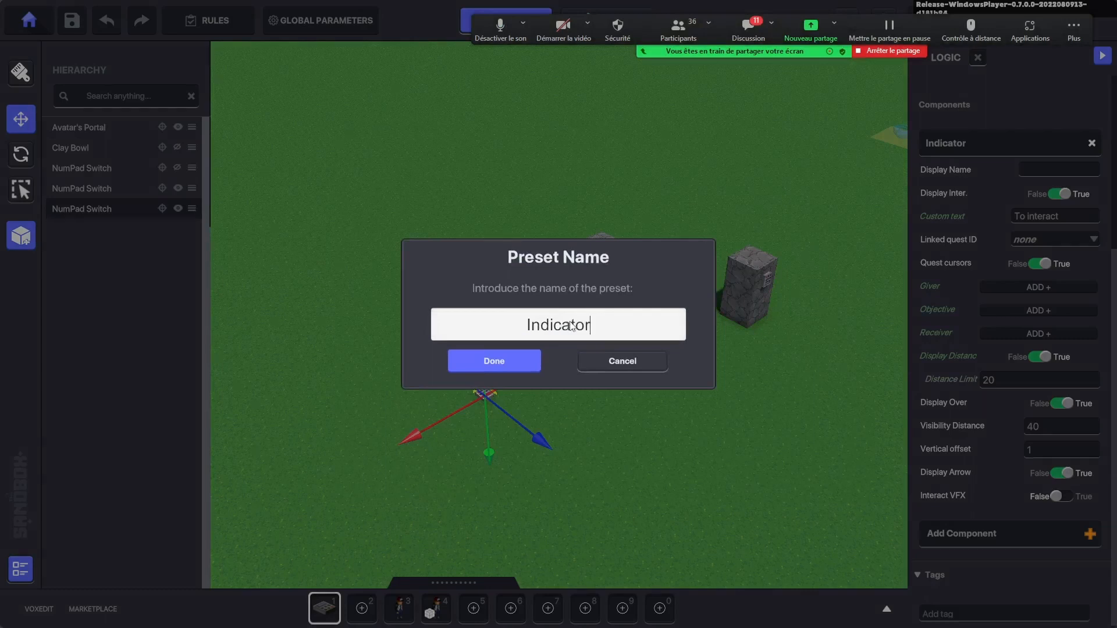
pyautogui.click(505, 359)
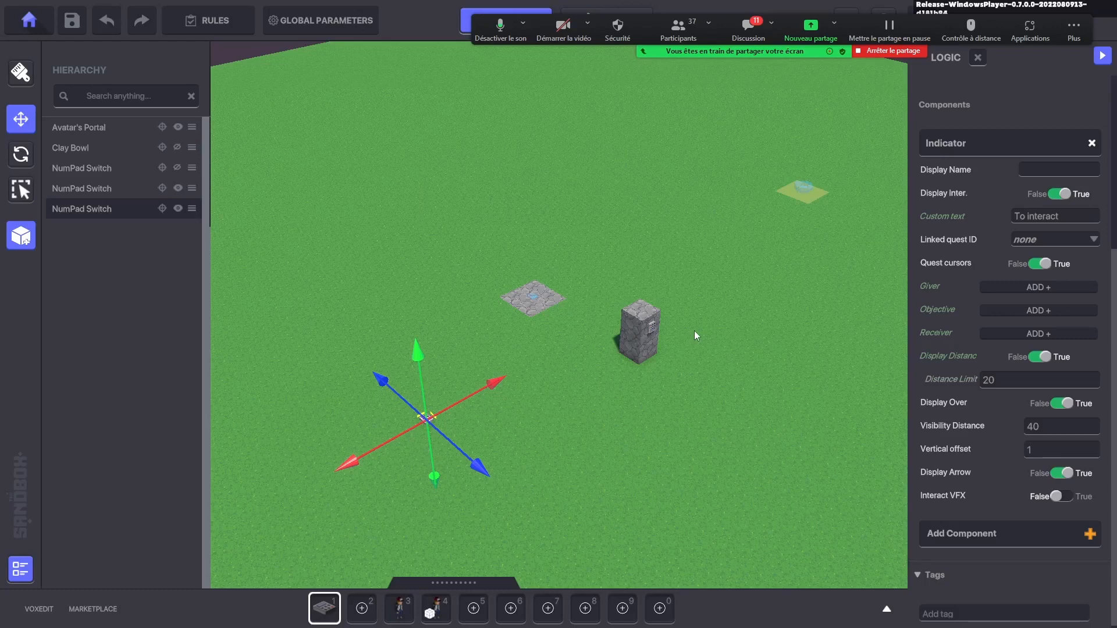
# - Delete the newly placed NumPad Switch from the scene and view the preset options of the hidden NumPad Switch
pyautogui.click(382, 309)
pyautogui.click(426, 417)
pyautogui.press('Delete')
pyautogui.moveTo(525, 460); pyautogui.dragTo(490, 422, button='middle')
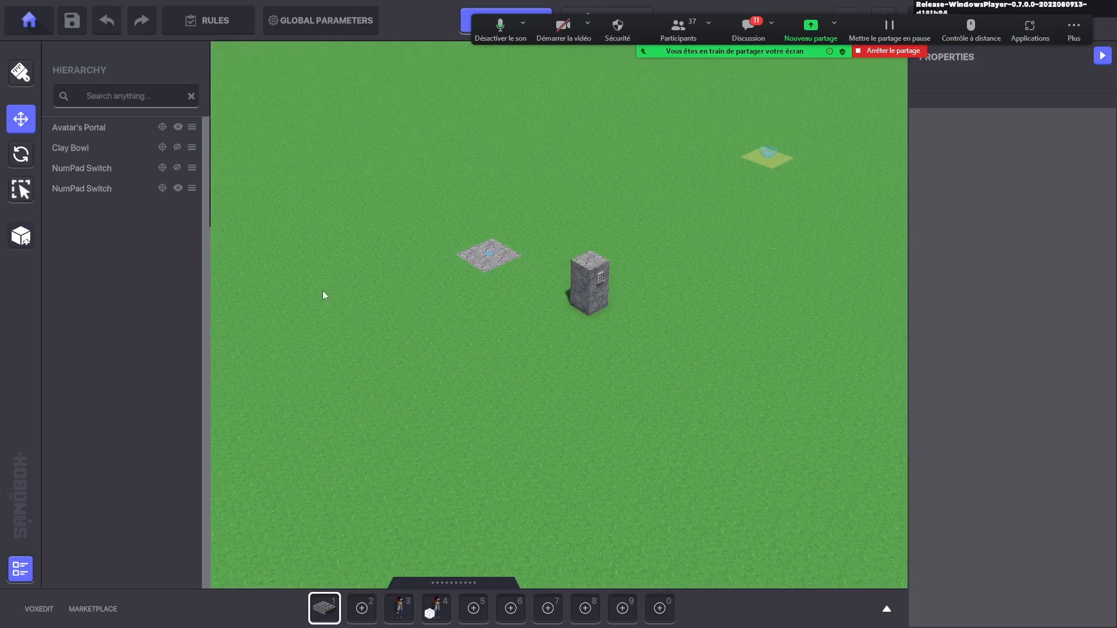
pyautogui.click(192, 168)
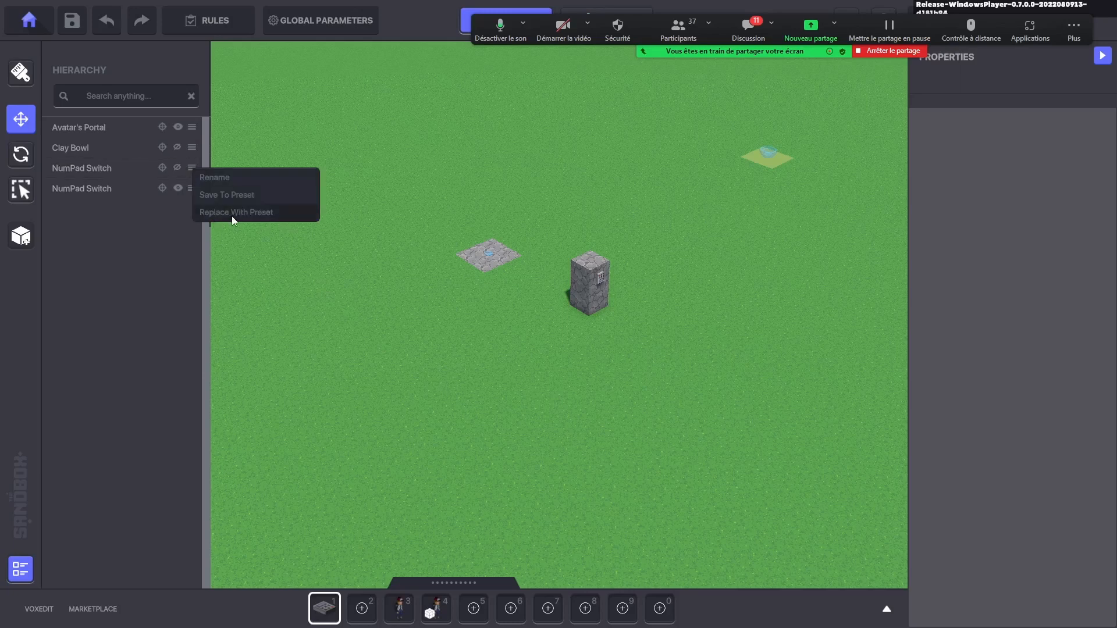
pyautogui.click(389, 298)
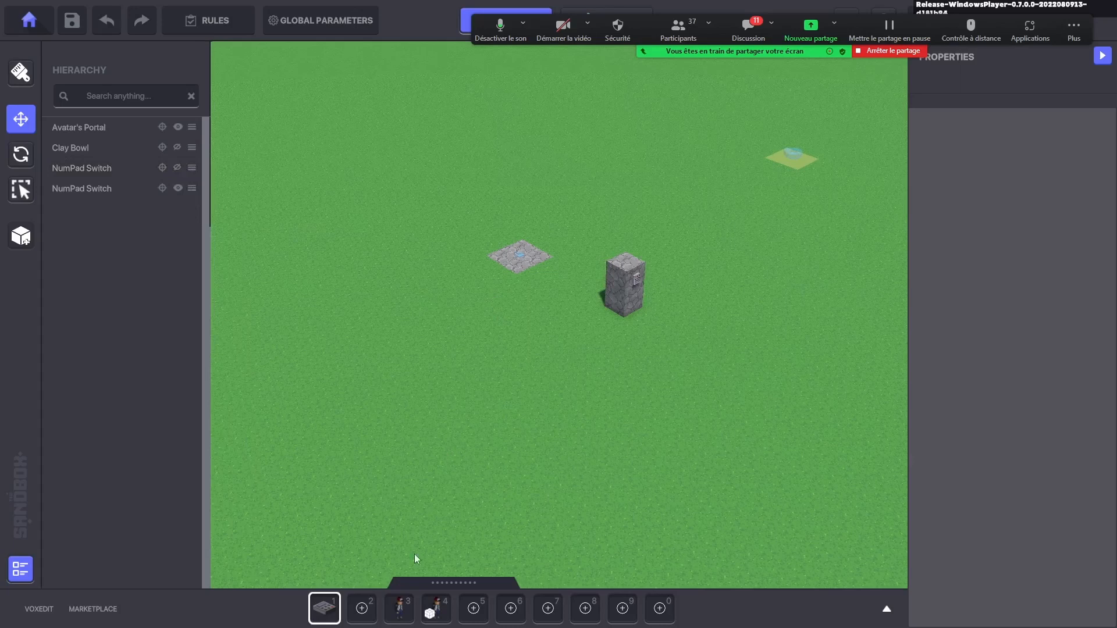
# - Place a Maximilien character on the grass beside the stone floor patch and select it
pyautogui.click(399, 608)
pyautogui.click(376, 365)
pyautogui.press('Escape')
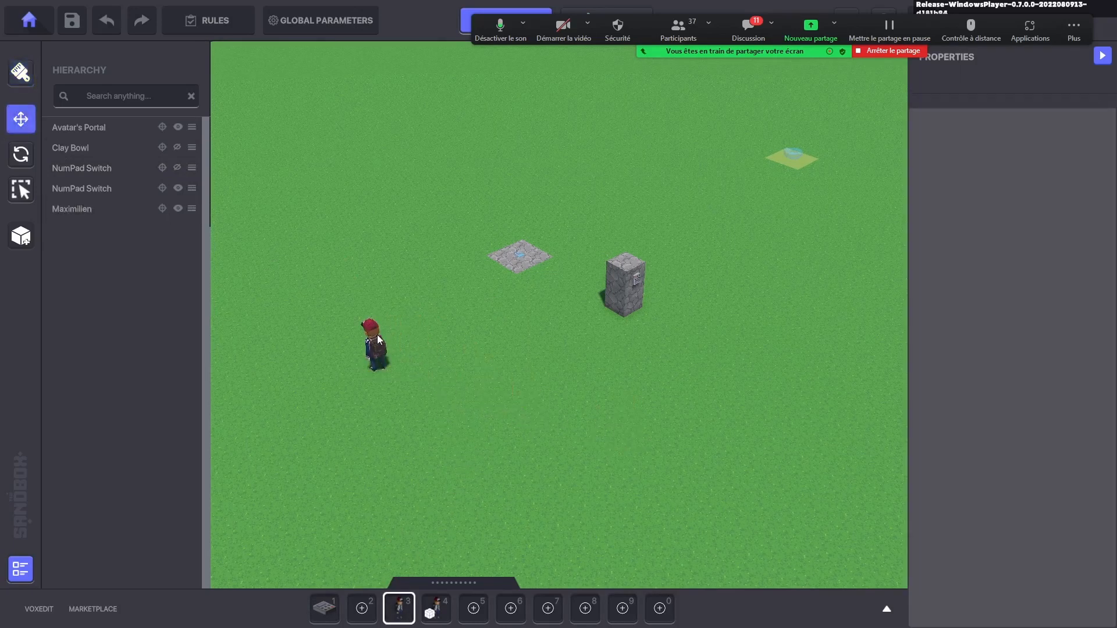
pyautogui.click(377, 340)
# - Look over the presets available for replacing Maximilien, and close the list without choosing one
pyautogui.click(191, 208)
pyautogui.click(233, 252)
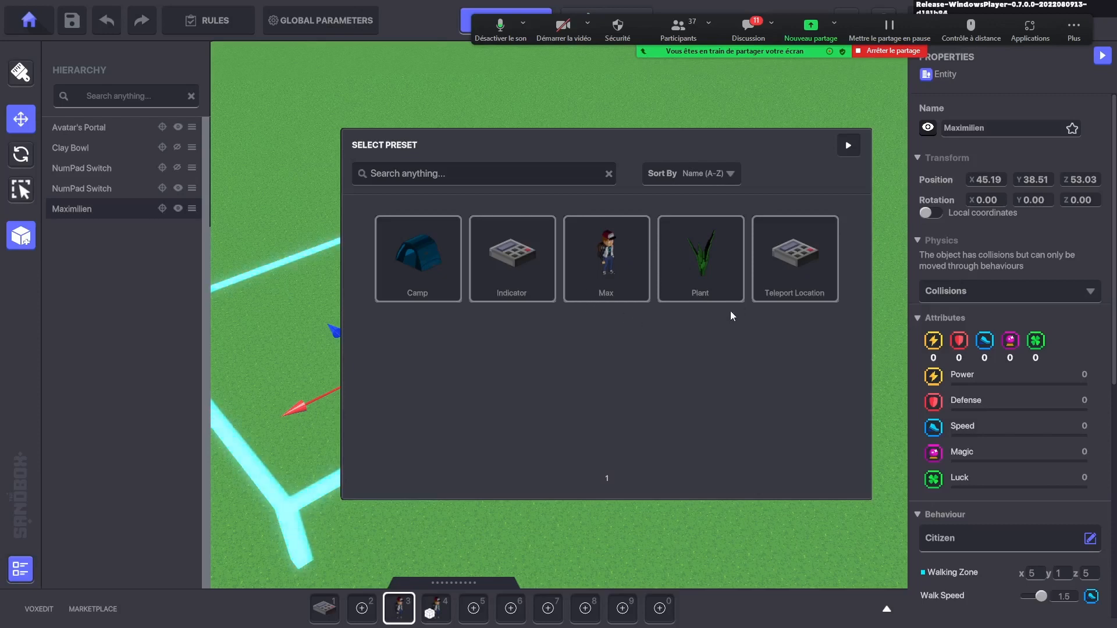
pyautogui.click(850, 145)
pyautogui.moveTo(612, 279); pyautogui.dragTo(671, 306, button='middle')
# - Switch to the presets presentation in Google Chrome, advance to the General notes slide, and return to the game scene
pyautogui.press('super')
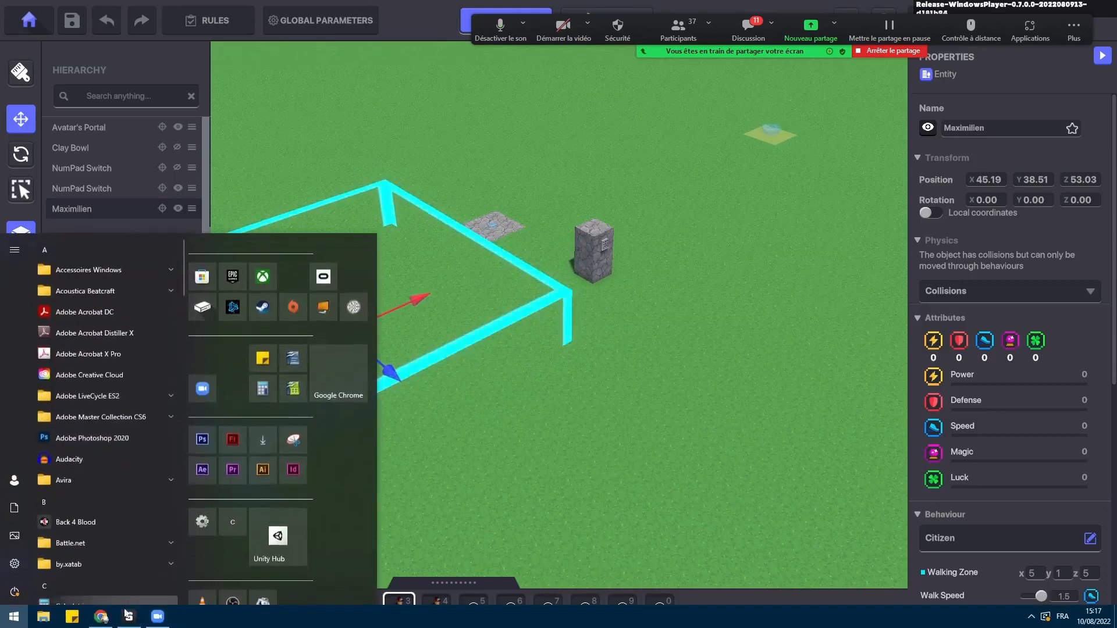
pyautogui.moveTo(128, 616)
pyautogui.click(118, 563)
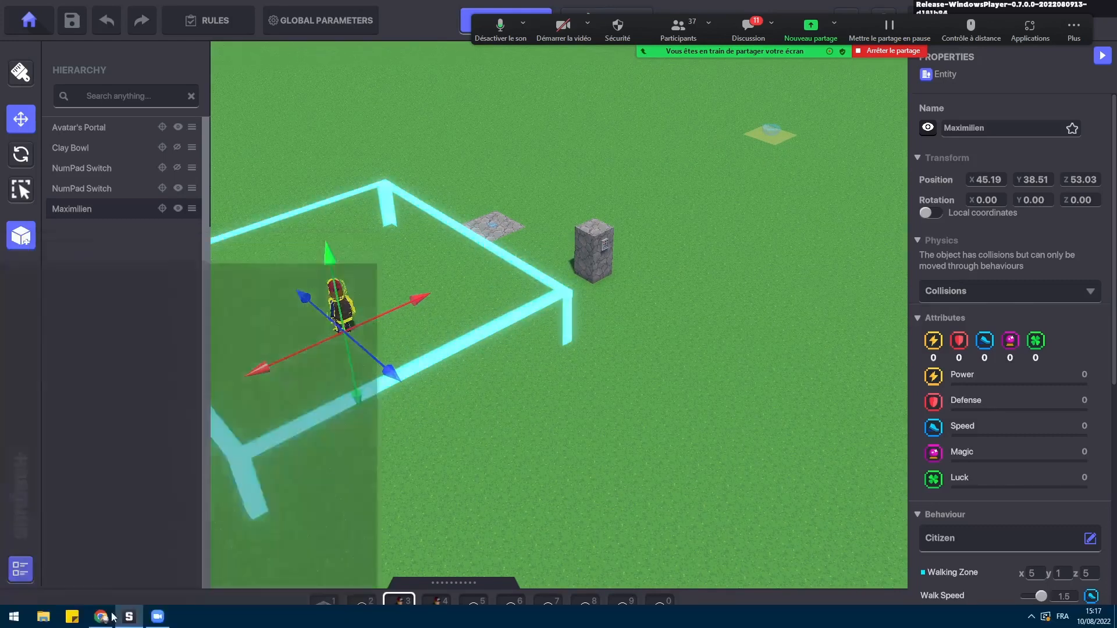
pyautogui.click(102, 617)
pyautogui.click(531, 324)
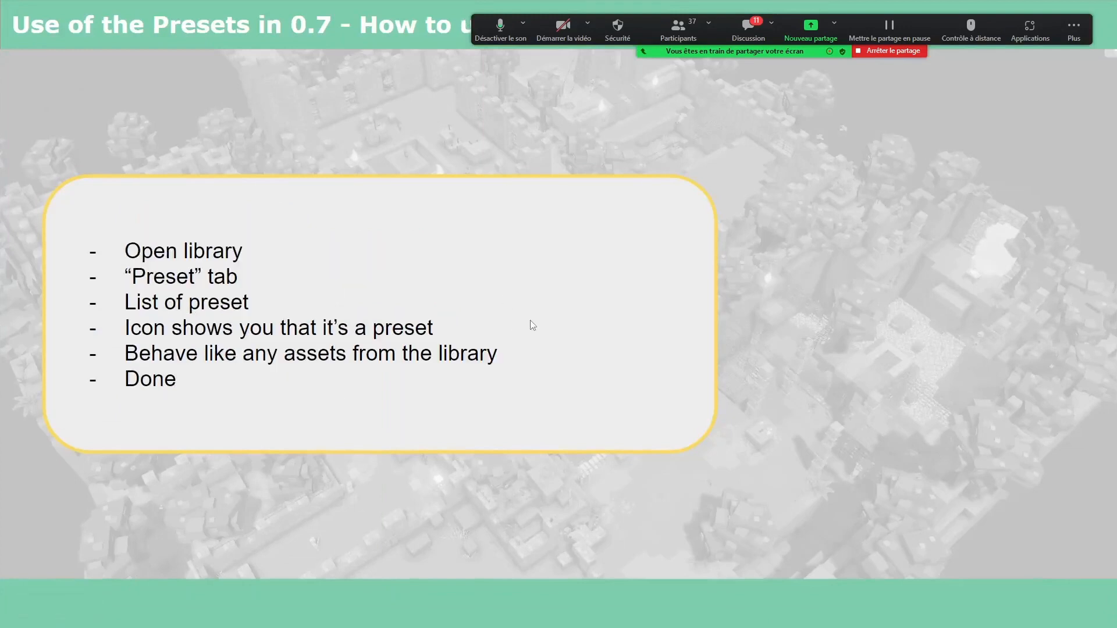
pyautogui.click(531, 324)
pyautogui.click(531, 324)
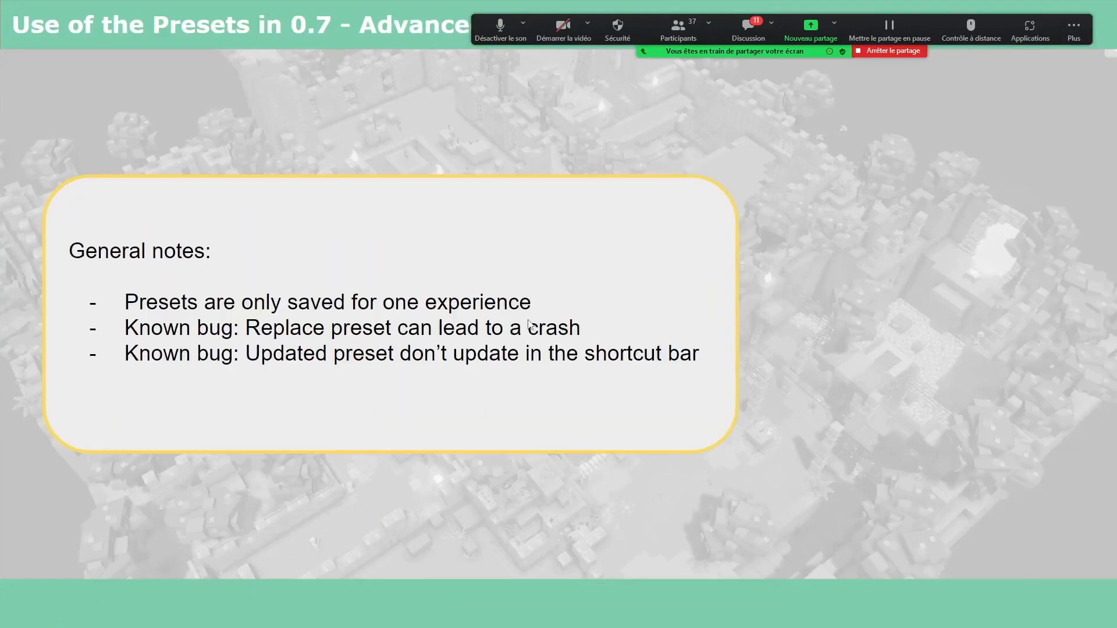
pyautogui.press('super')
pyautogui.click(128, 615)
pyautogui.moveTo(494, 422); pyautogui.dragTo(447, 445, button='middle')
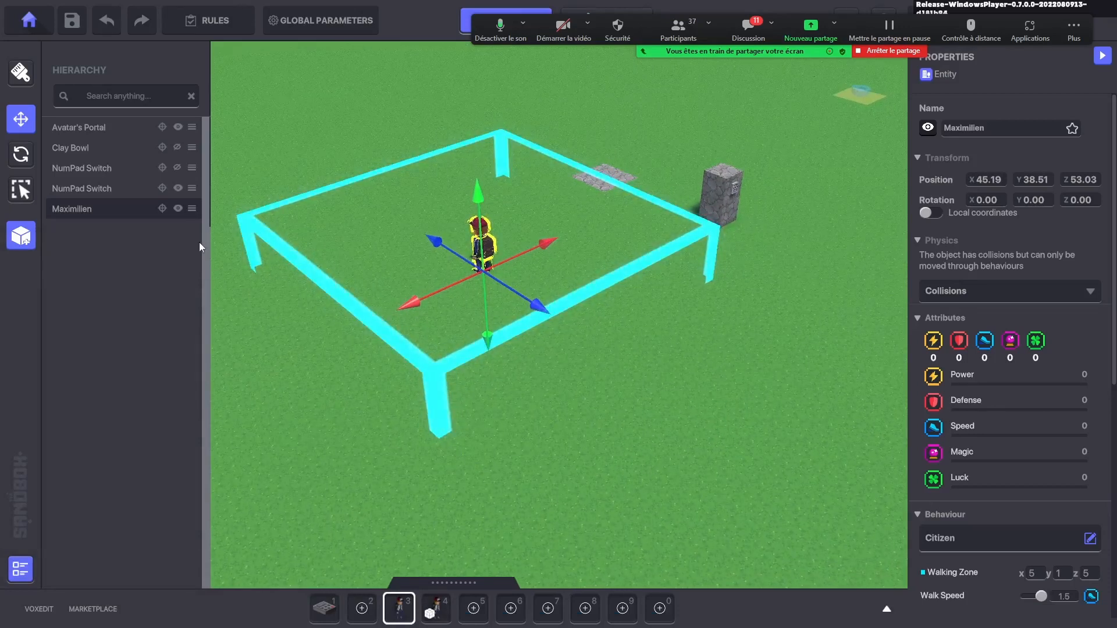
# - Look over the presets that Maximilien can be saved to, and close the list without saving
pyautogui.click(191, 208)
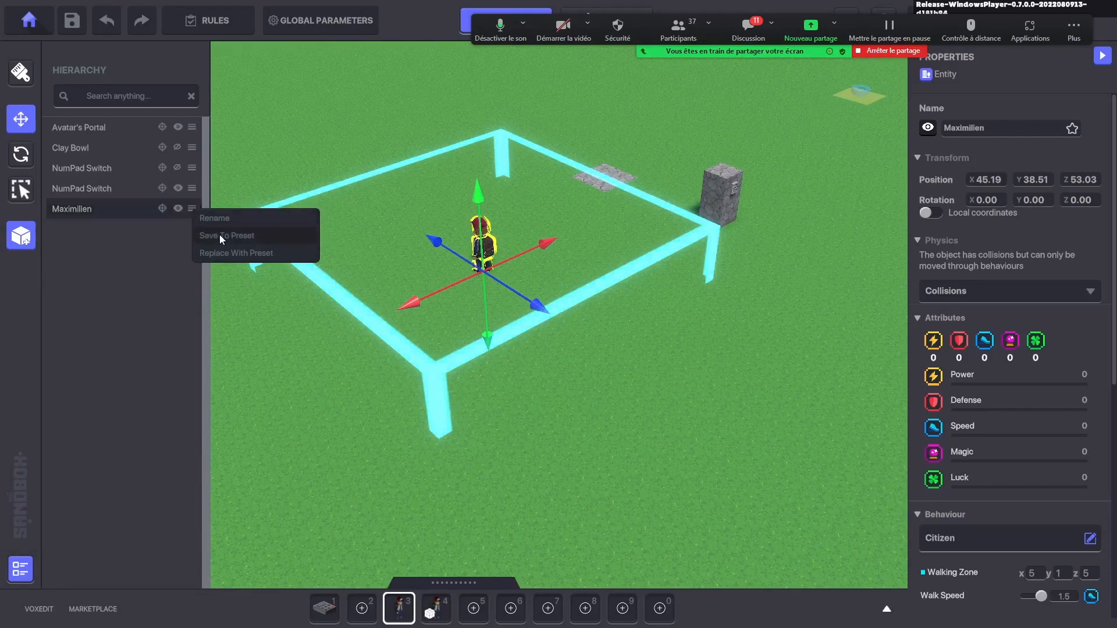
pyautogui.click(244, 235)
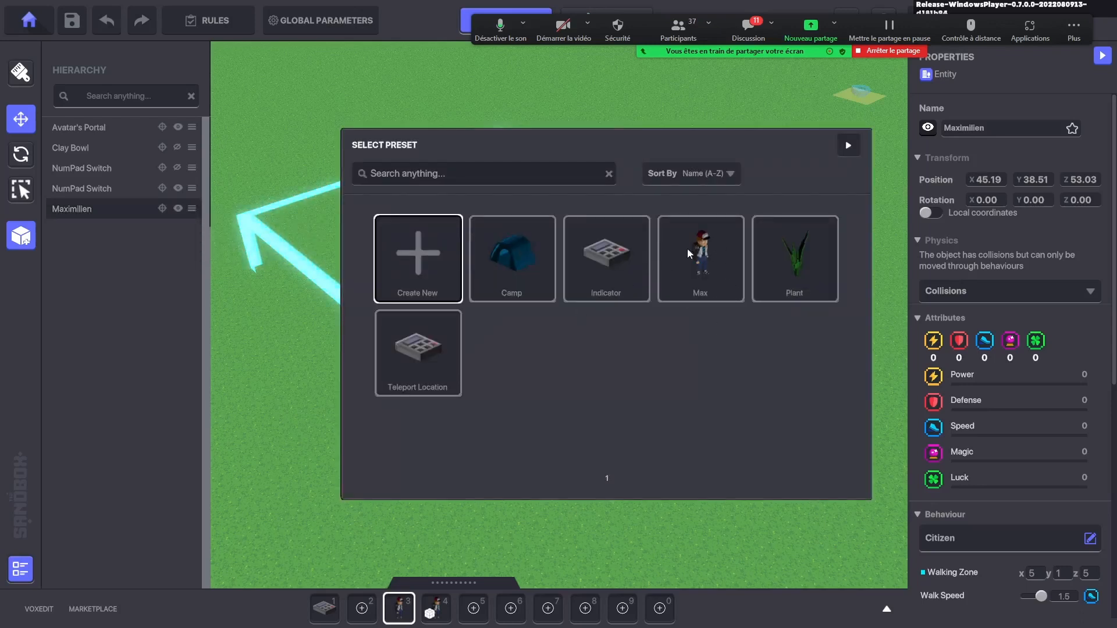
pyautogui.click(847, 145)
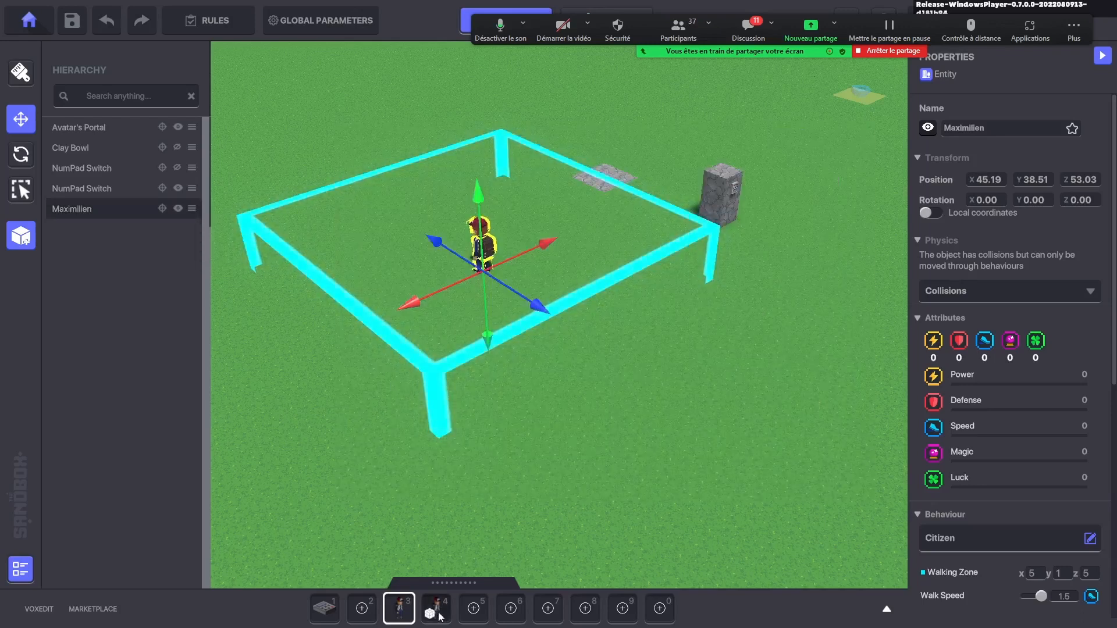
# - Place another NumPad Switch on the grass in front of Maximilien
pyautogui.click(601, 430)
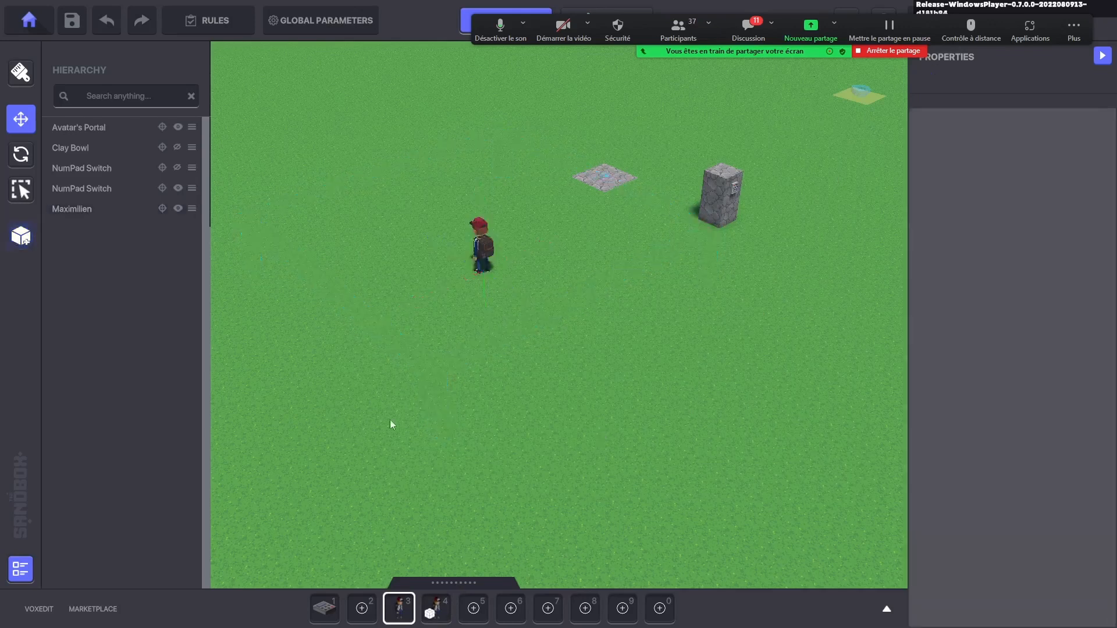
pyautogui.click(313, 607)
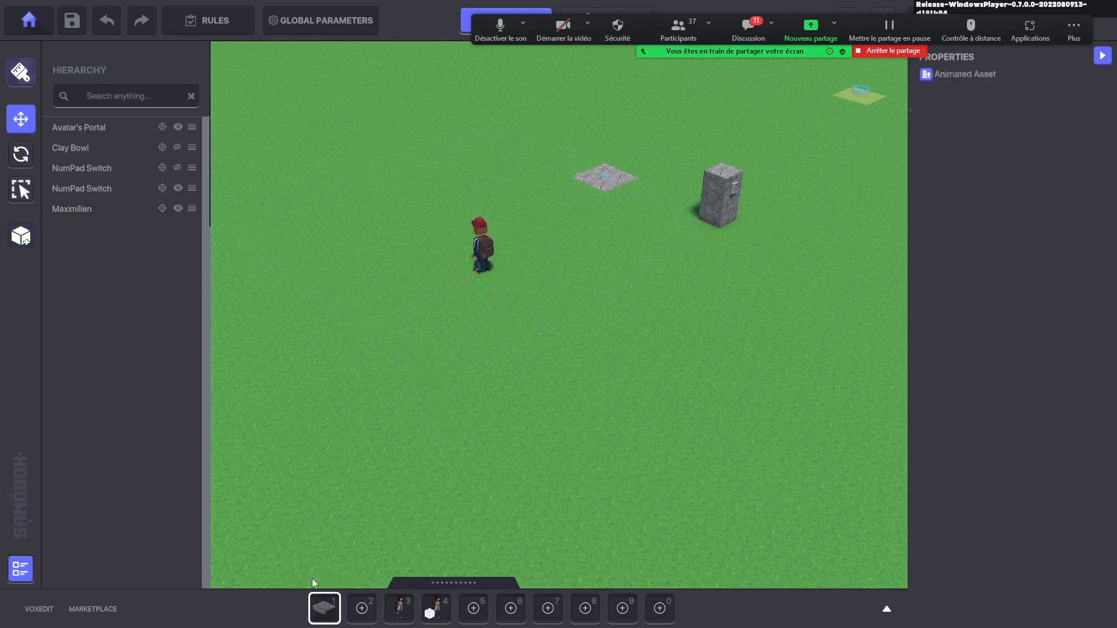
pyautogui.click(326, 399)
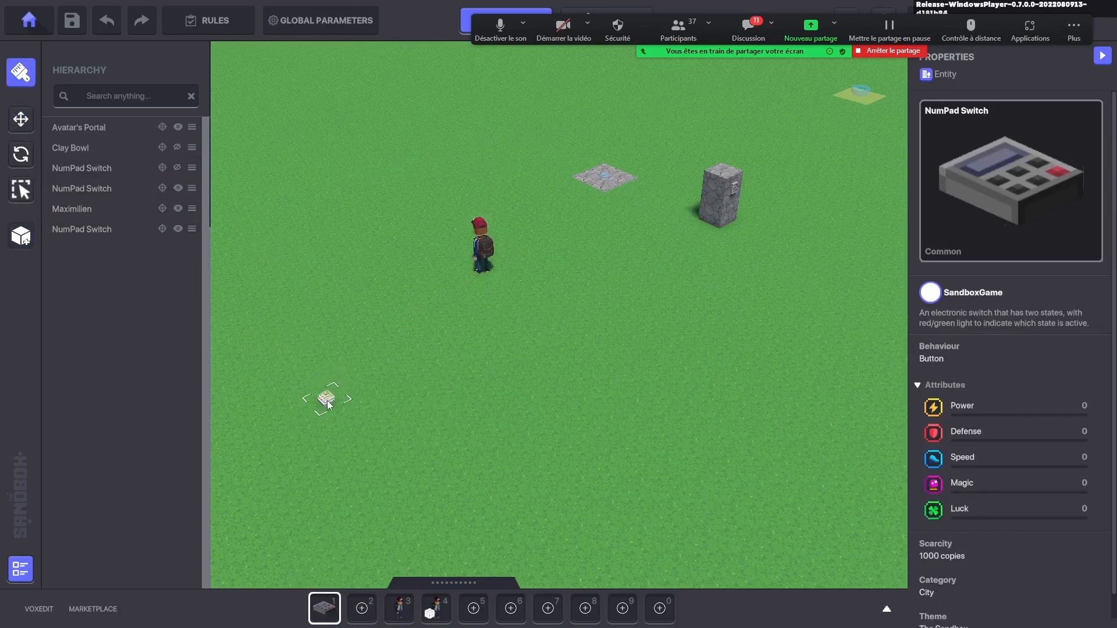
pyautogui.click(17, 122)
# - Save the new NumPad Switch over the existing Max preset under the name New Preset
pyautogui.click(192, 229)
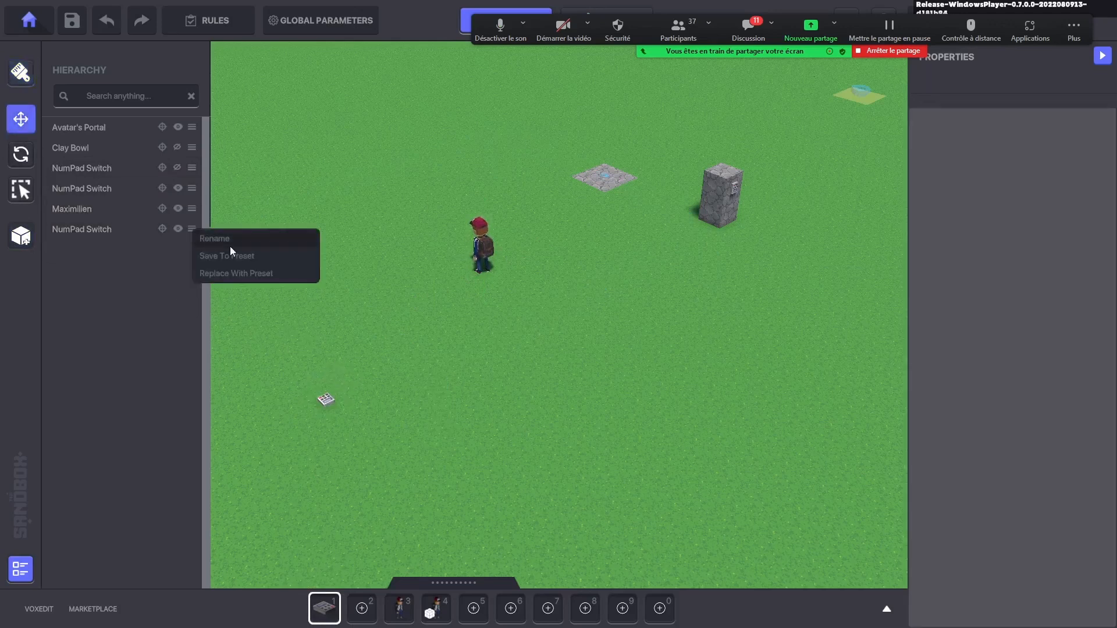
pyautogui.click(238, 257)
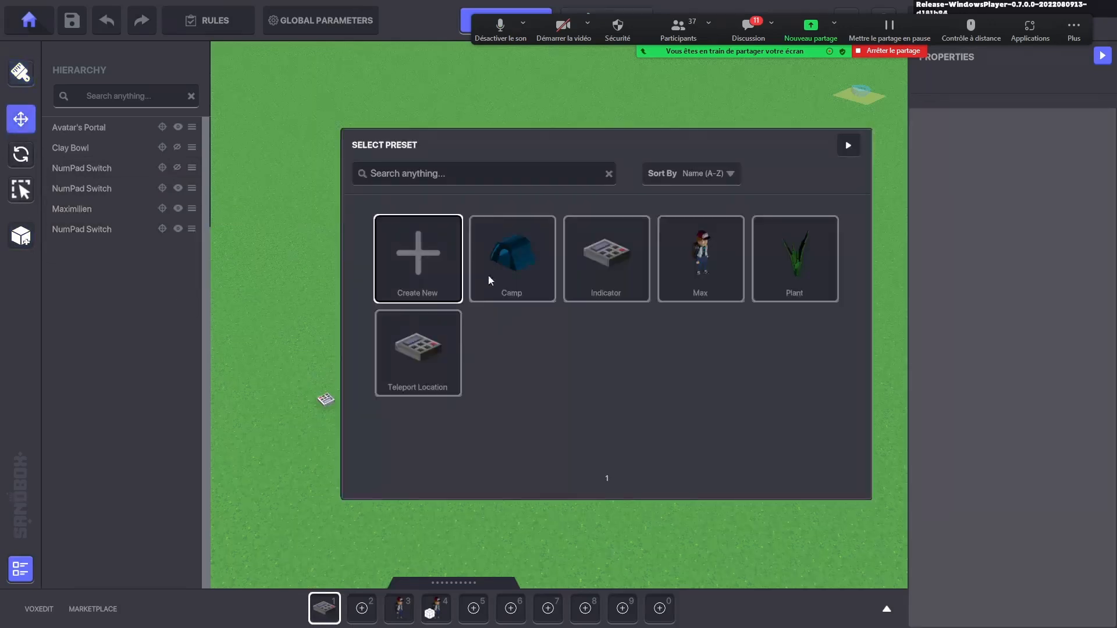
pyautogui.click(692, 263)
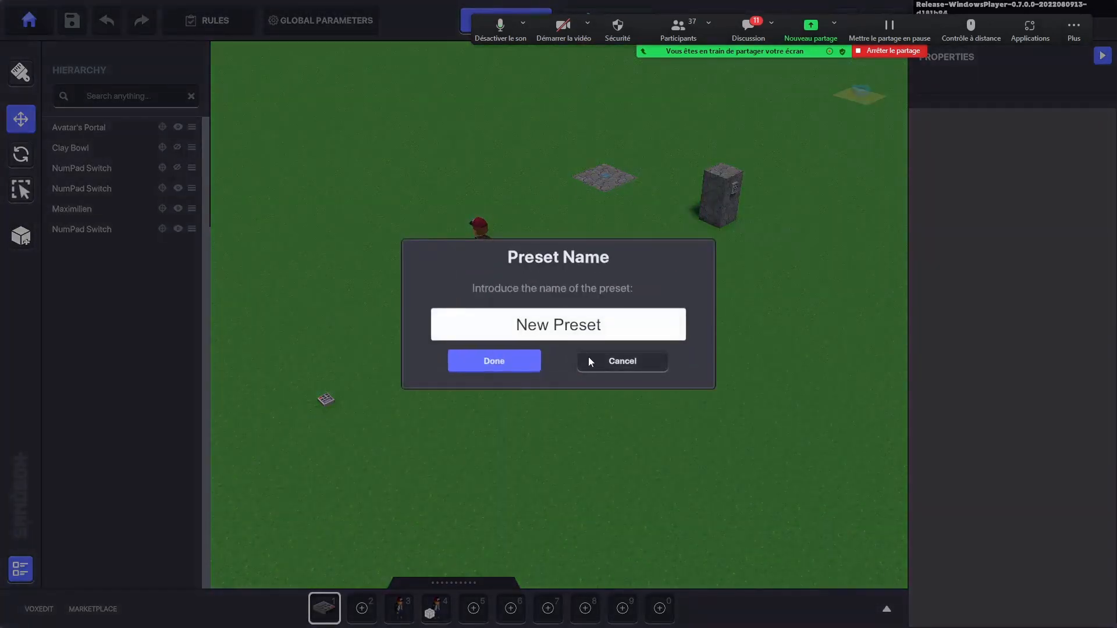
pyautogui.click(509, 363)
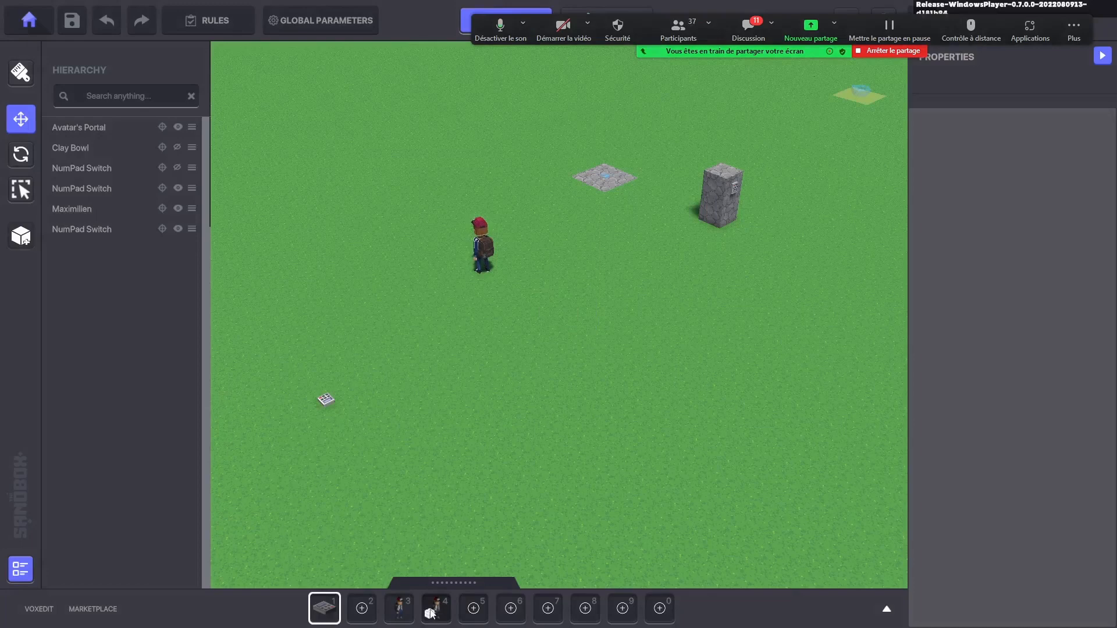
# - Check the Preset library and remove the outdated Max preset from slot 4 of the shortcut bar
pyautogui.click(888, 609)
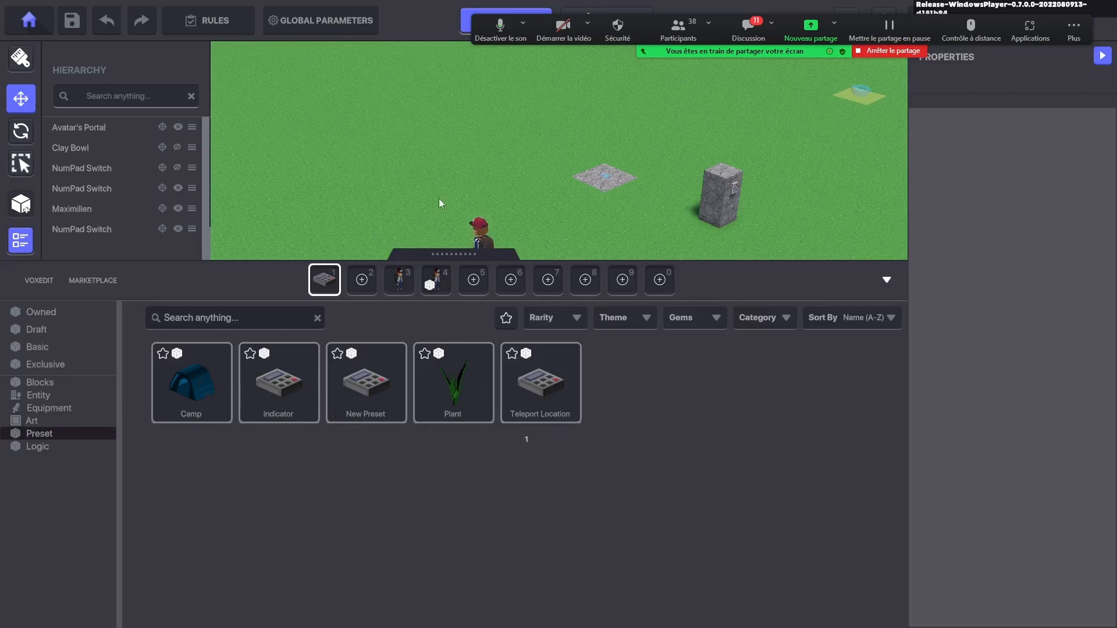
pyautogui.moveTo(443, 288); pyautogui.dragTo(458, 156)
pyautogui.click(887, 282)
pyautogui.press('super')
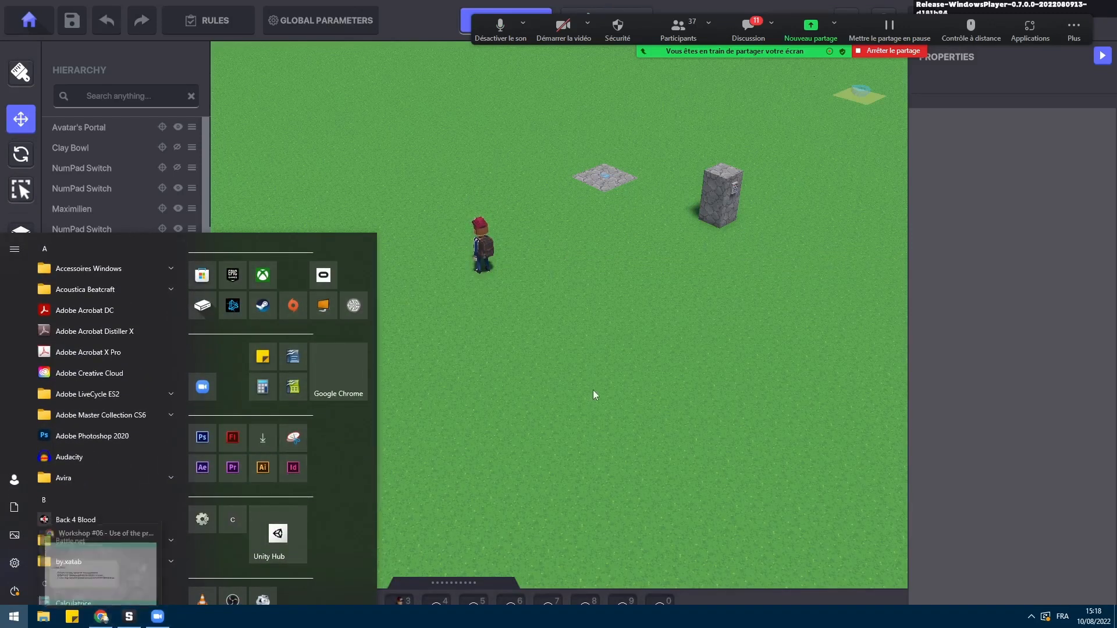
pyautogui.click(594, 360)
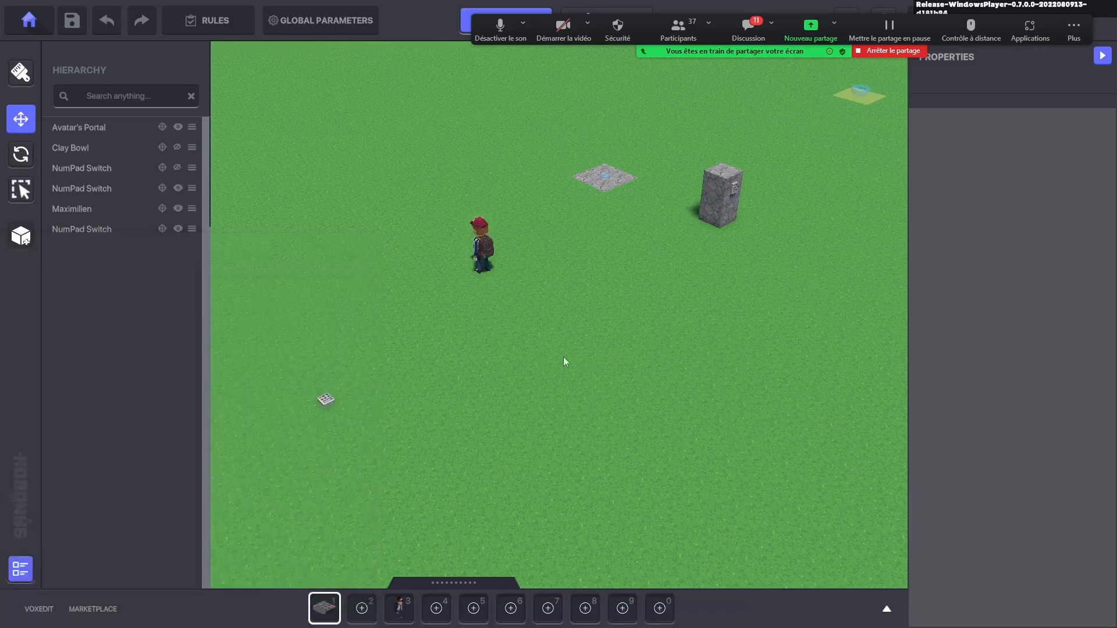
# - Select Maximilien and the nearby NumPad Switch together and delete both from the scene
pyautogui.scroll(-3, 539, 361)
pyautogui.moveTo(366, 287); pyautogui.dragTo(556, 468)
pyautogui.press('d')
pyautogui.press('Delete')
pyautogui.press('d')
pyautogui.moveTo(561, 364); pyautogui.dragTo(551, 422, button='middle')
pyautogui.scroll(4, 551, 422)
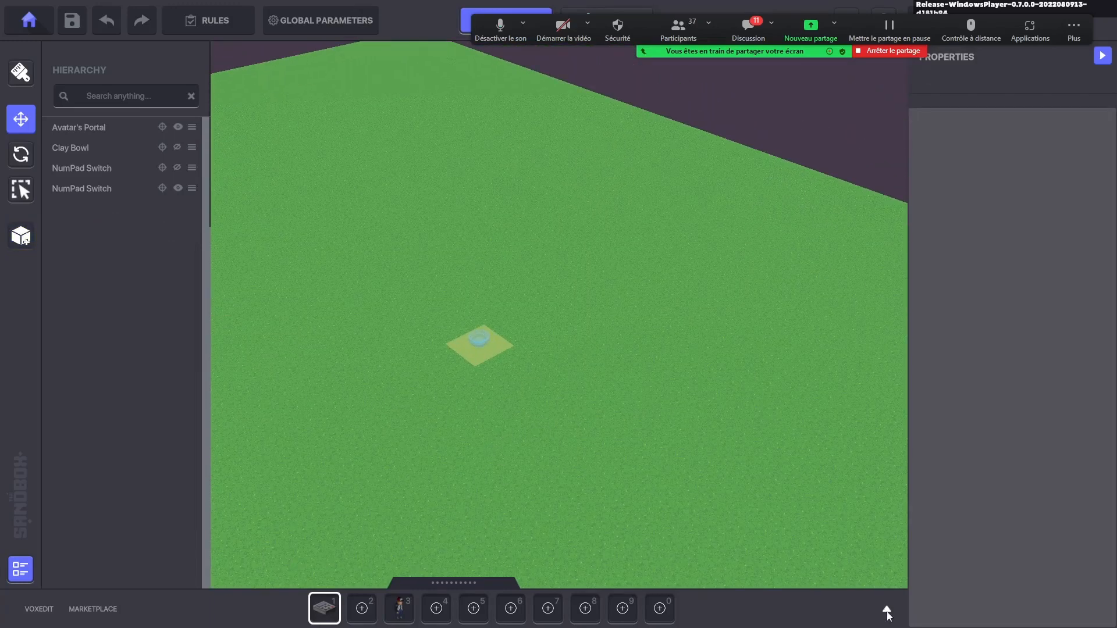
# - Search the Entity assets for a tent and place a Hilltop Dusty Tent on the grass near the Clay Bowl's marker
pyautogui.click(886, 609)
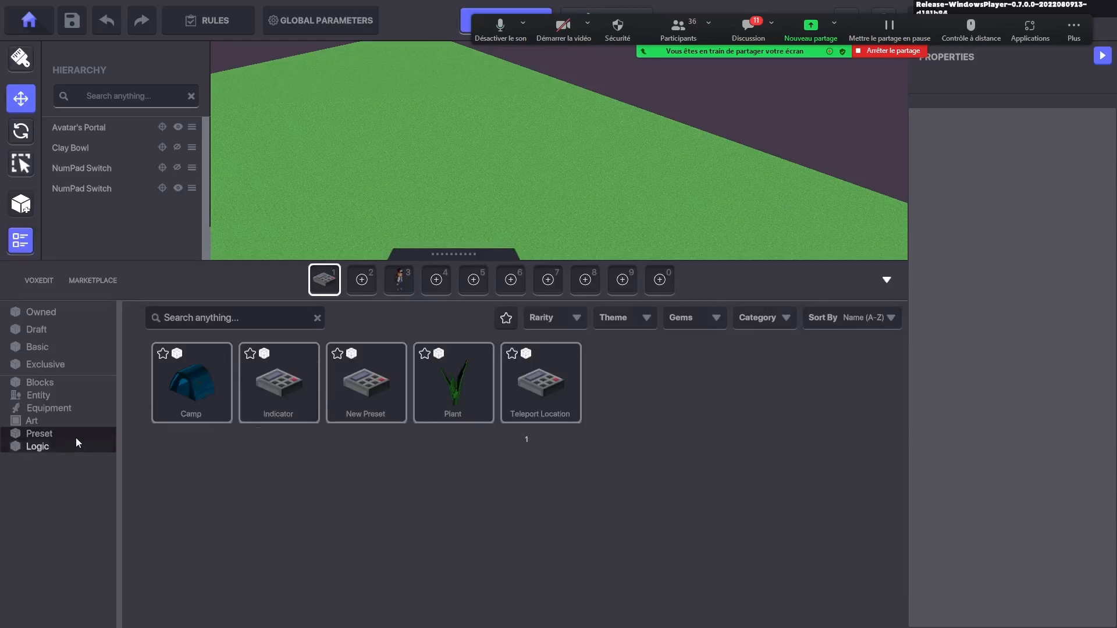
pyautogui.click(38, 395)
pyautogui.click(242, 315)
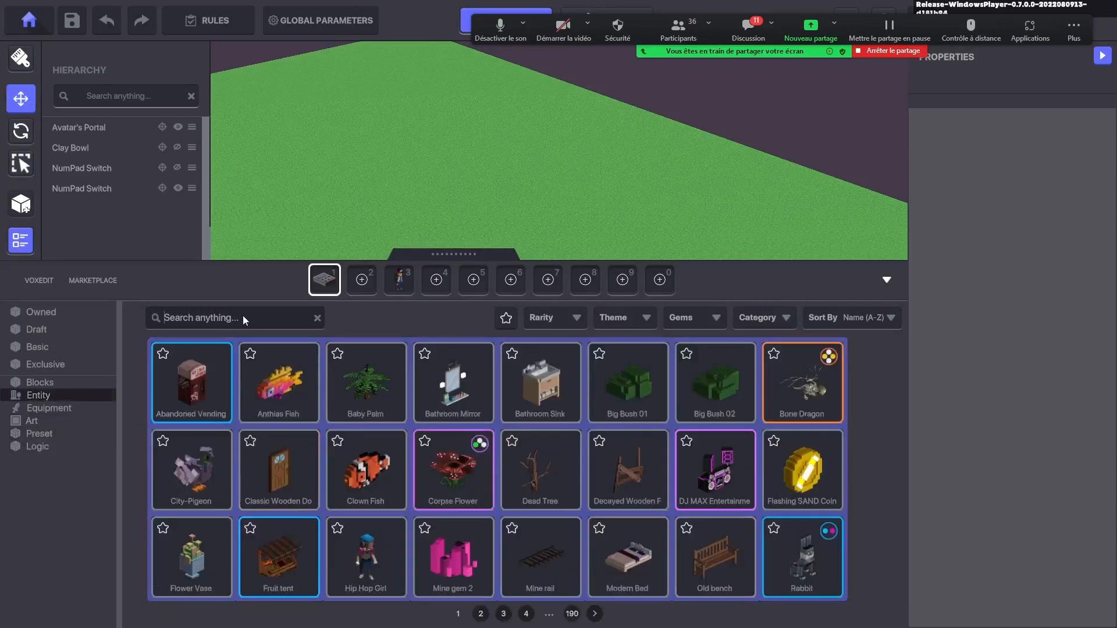
pyautogui.write('camp')
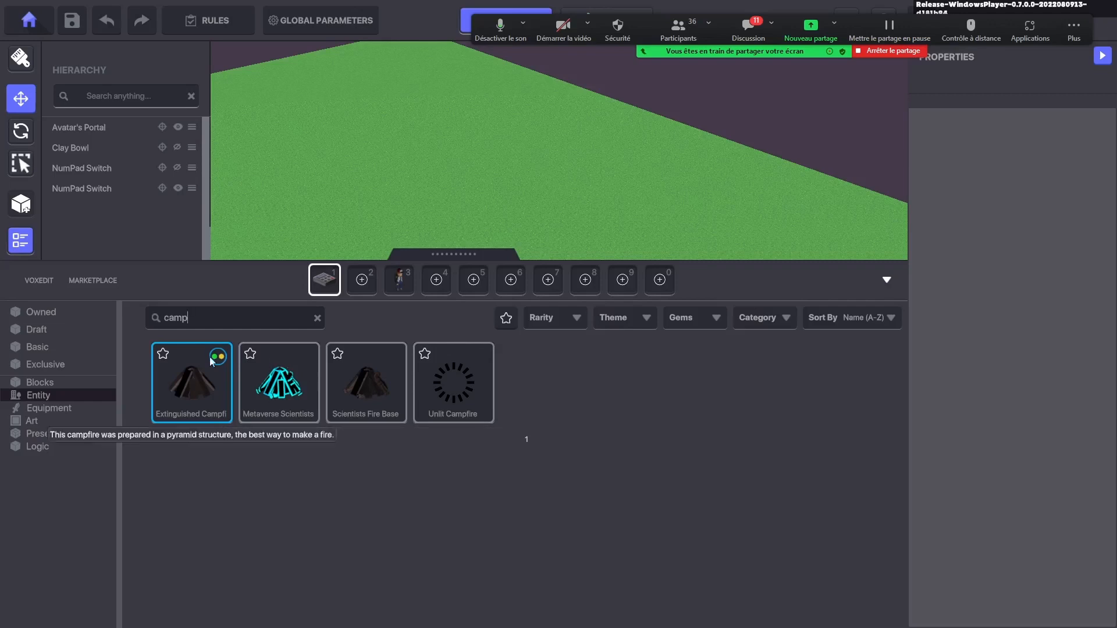
pyautogui.press('BackSpace')
pyautogui.press('BackSpace')
pyautogui.press('BackSpace')
pyautogui.write('tent')
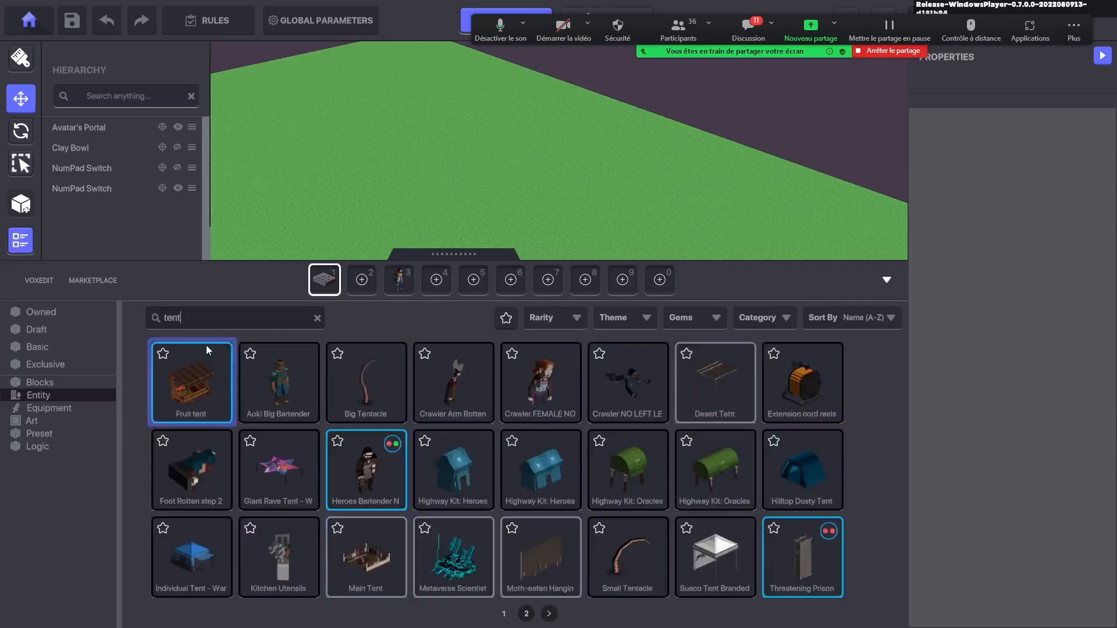
pyautogui.click(210, 471)
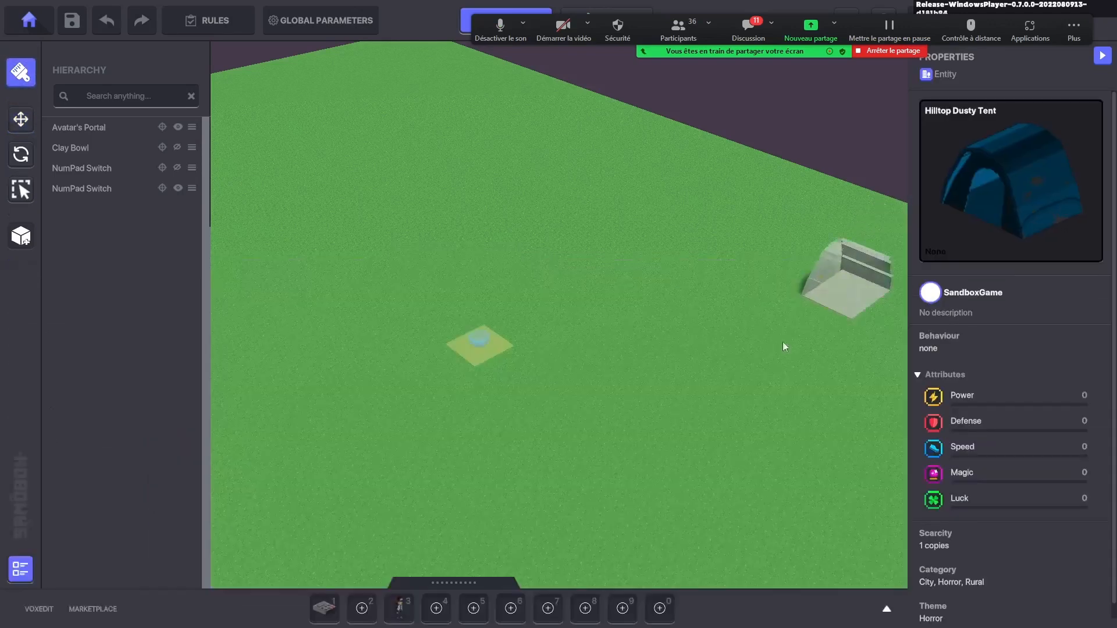
pyautogui.click(550, 354)
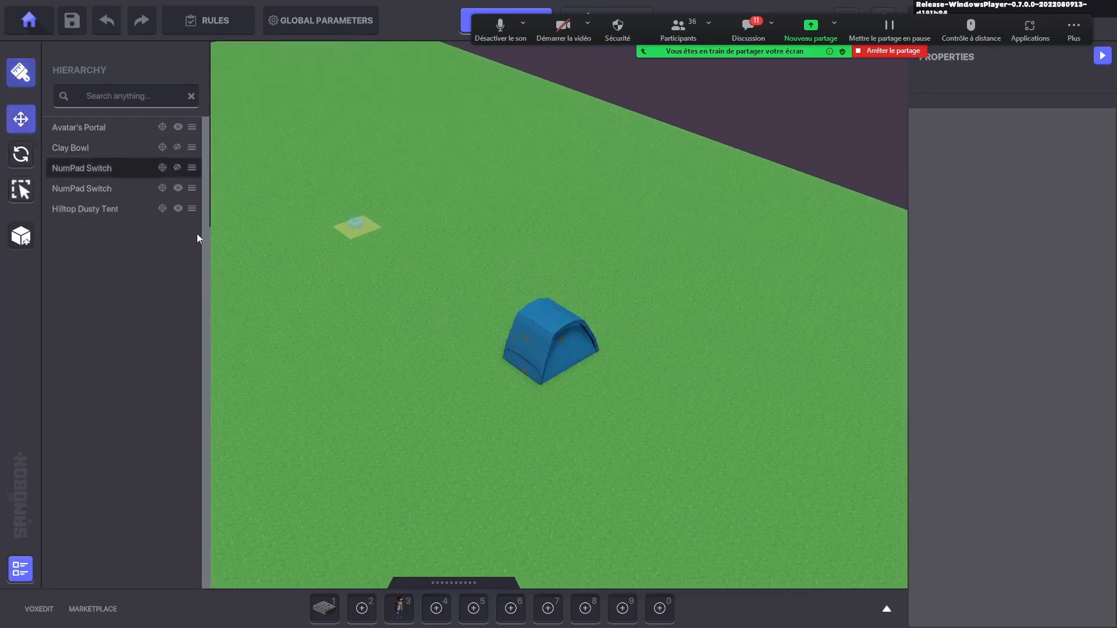
# - Search for fire assets and place a Fireplace Extinguished in front of the tent with a Medium Fire on it
pyautogui.scroll(2, 725, 400)
pyautogui.moveTo(615, 427); pyautogui.dragTo(819, 551, button='right')
pyautogui.click(884, 610)
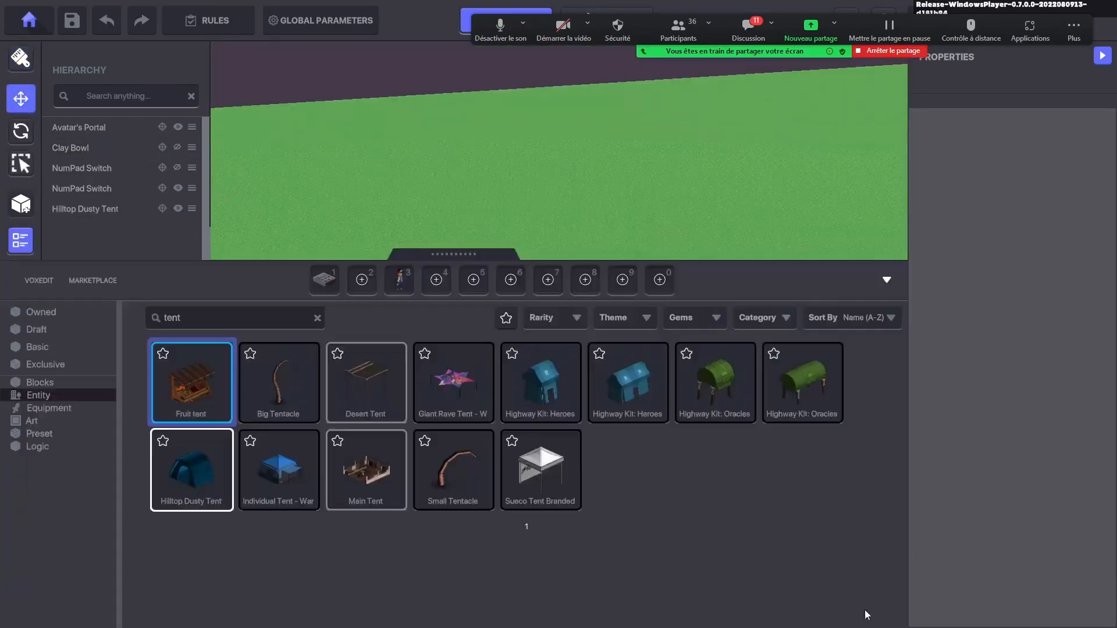
pyautogui.write('fire')
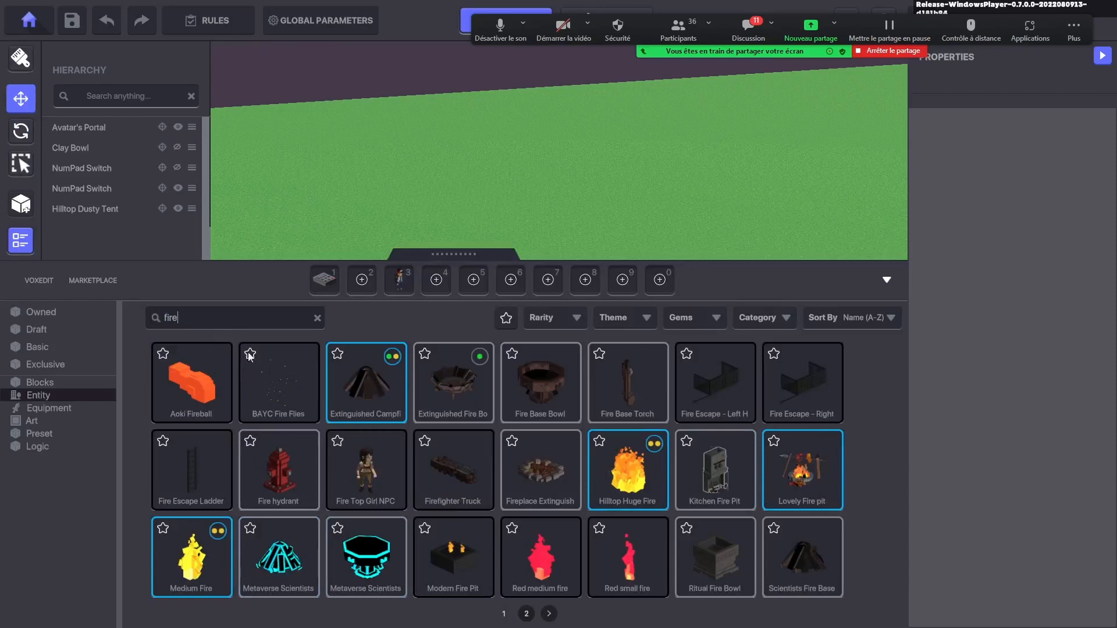
pyautogui.click(568, 449)
pyautogui.click(563, 139)
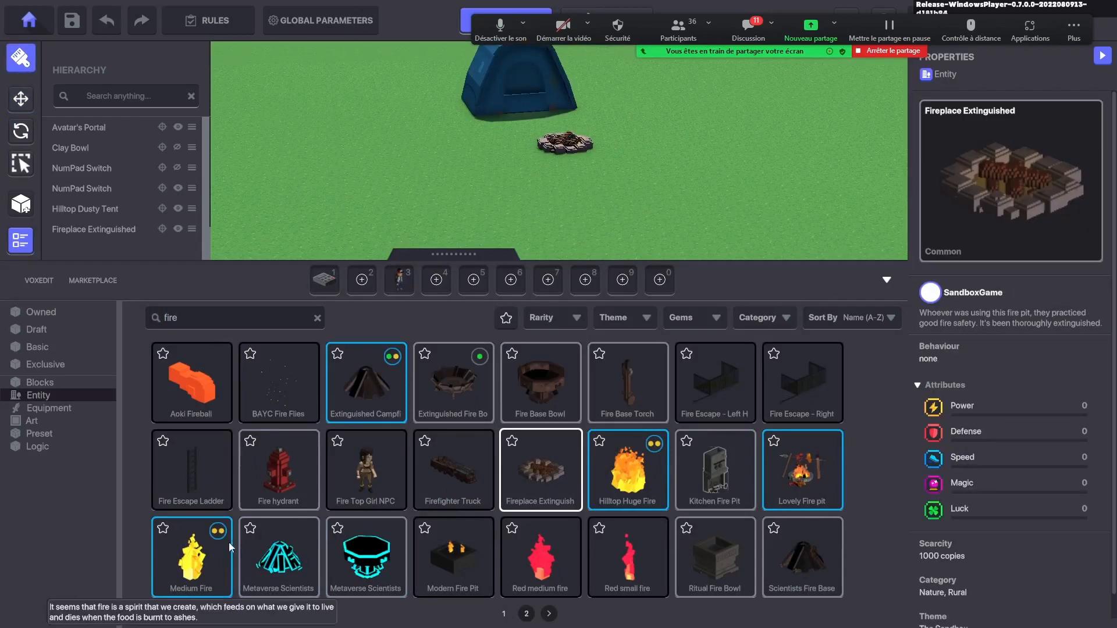
pyautogui.click(192, 555)
pyautogui.click(563, 139)
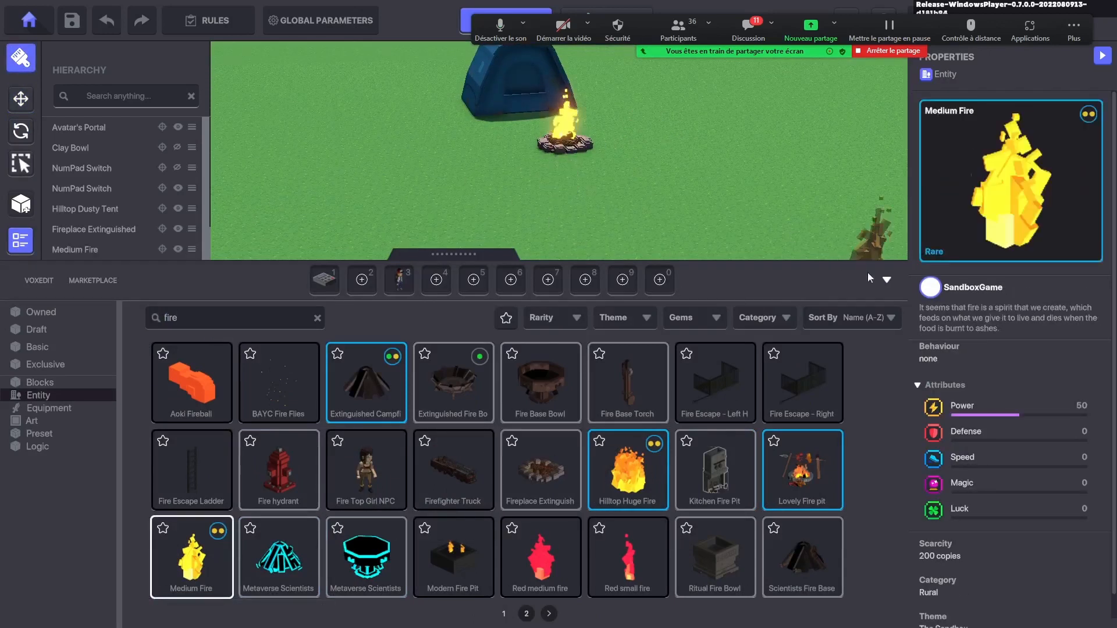
pyautogui.click(887, 280)
pyautogui.click(21, 119)
# - Set the Medium Fire's physics to No Collisions
pyautogui.moveTo(527, 168); pyautogui.dragTo(512, 249, button='middle')
pyautogui.scroll(3, 512, 249)
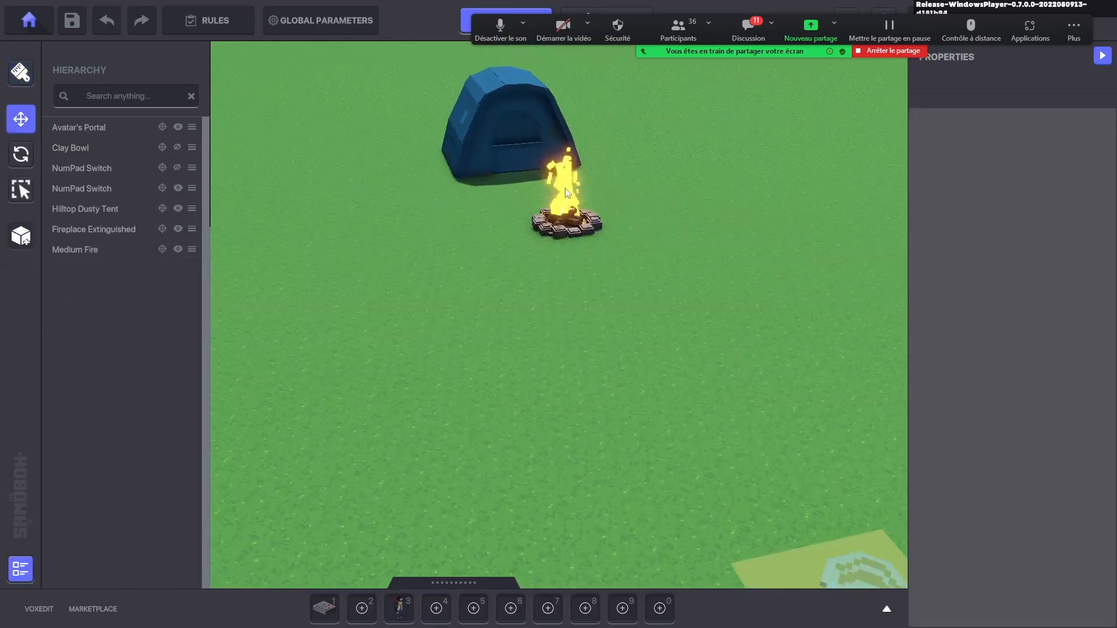
pyautogui.click(562, 202)
pyautogui.click(982, 294)
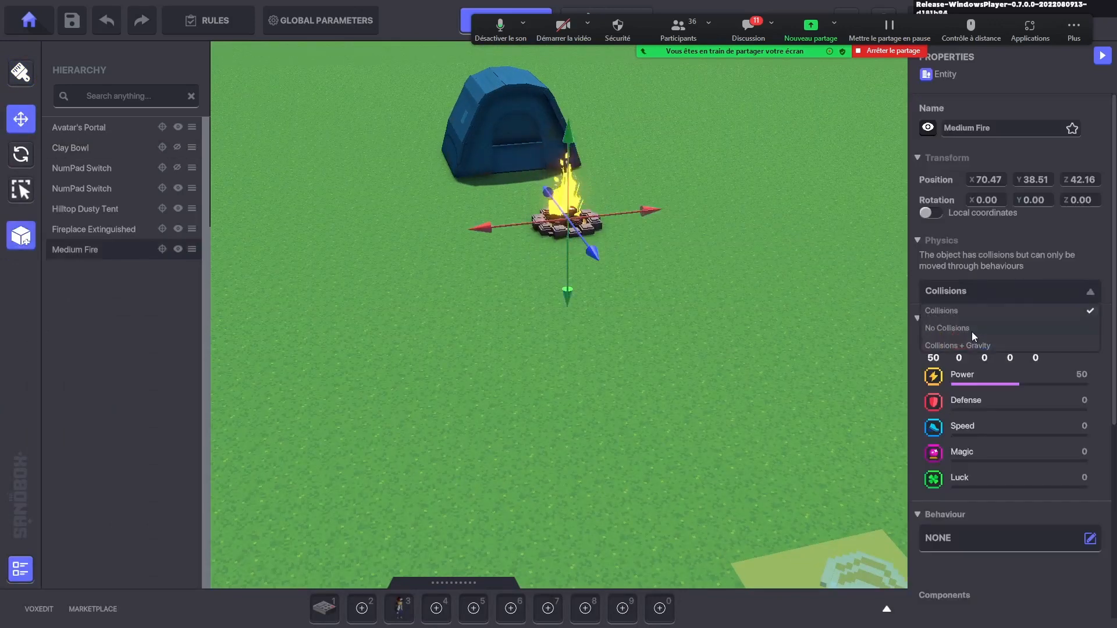
pyautogui.click(966, 329)
pyautogui.click(512, 355)
# - Nest the Fireplace Extinguished and Medium Fire under the Hilltop Dusty Tent and shift the group to X 70.00
pyautogui.scroll(5, 555, 313)
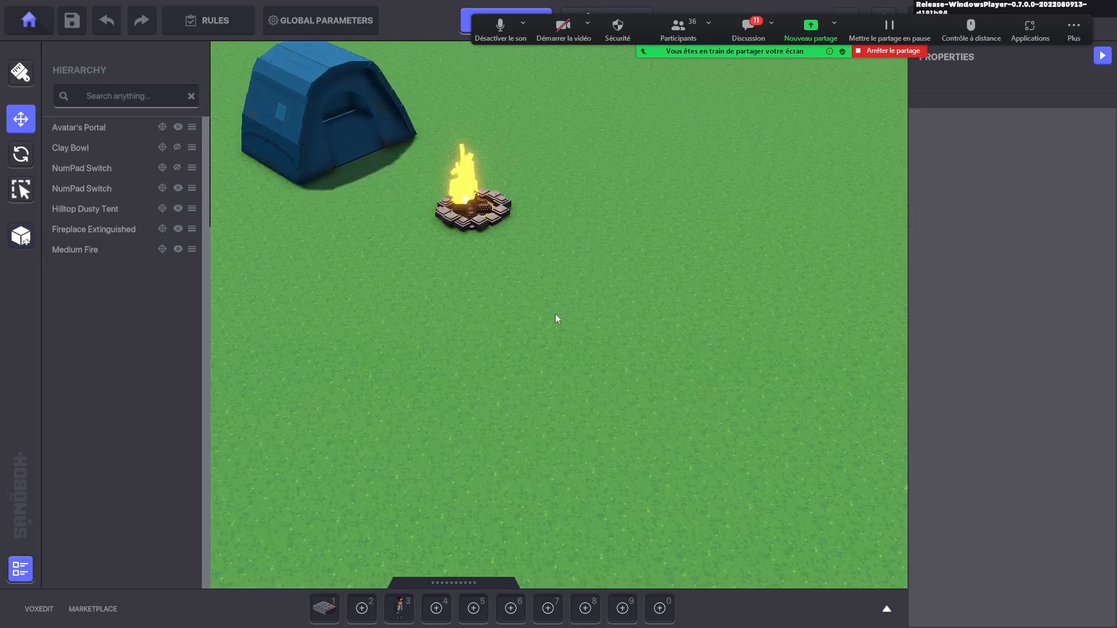
pyautogui.click(580, 343)
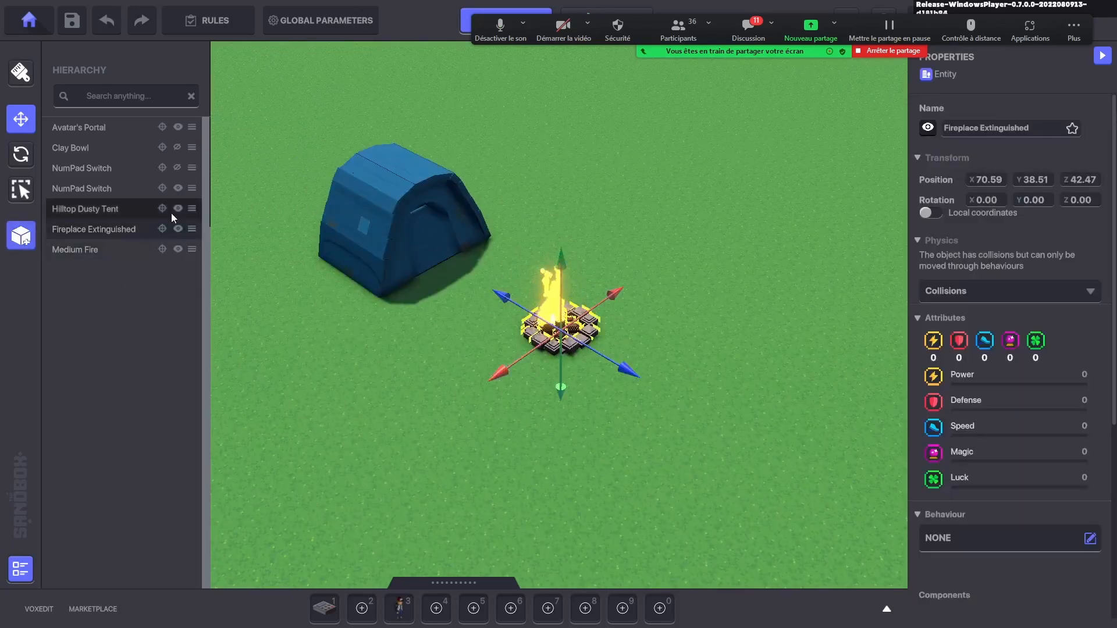
pyautogui.click(372, 206)
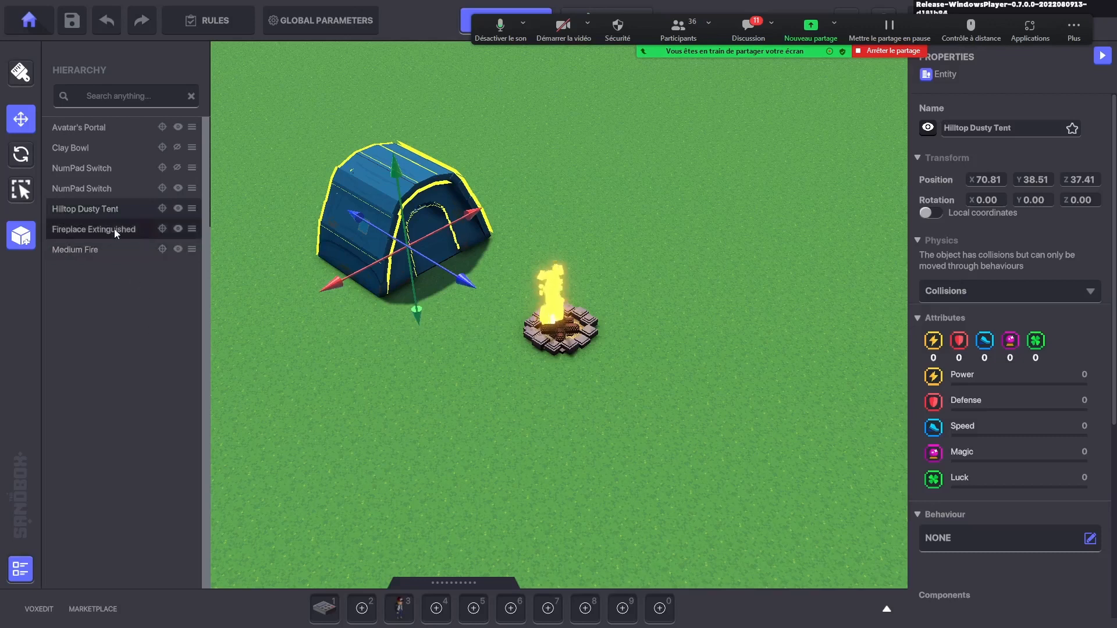
pyautogui.moveTo(92, 232); pyautogui.dragTo(85, 214)
pyautogui.moveTo(124, 250); pyautogui.dragTo(109, 208)
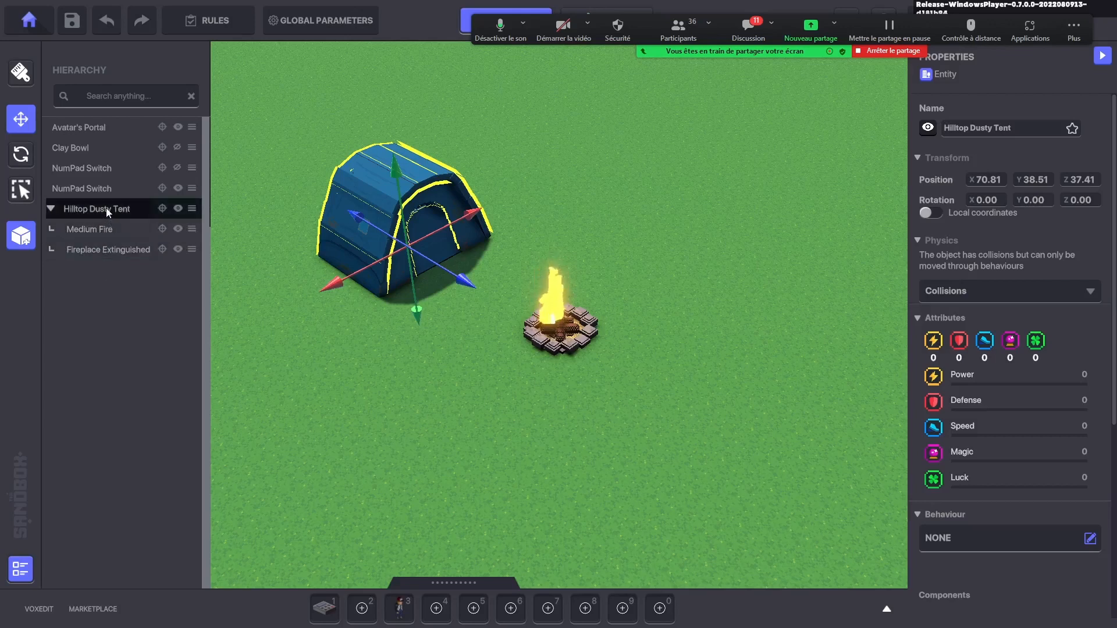
pyautogui.moveTo(391, 254); pyautogui.dragTo(418, 242)
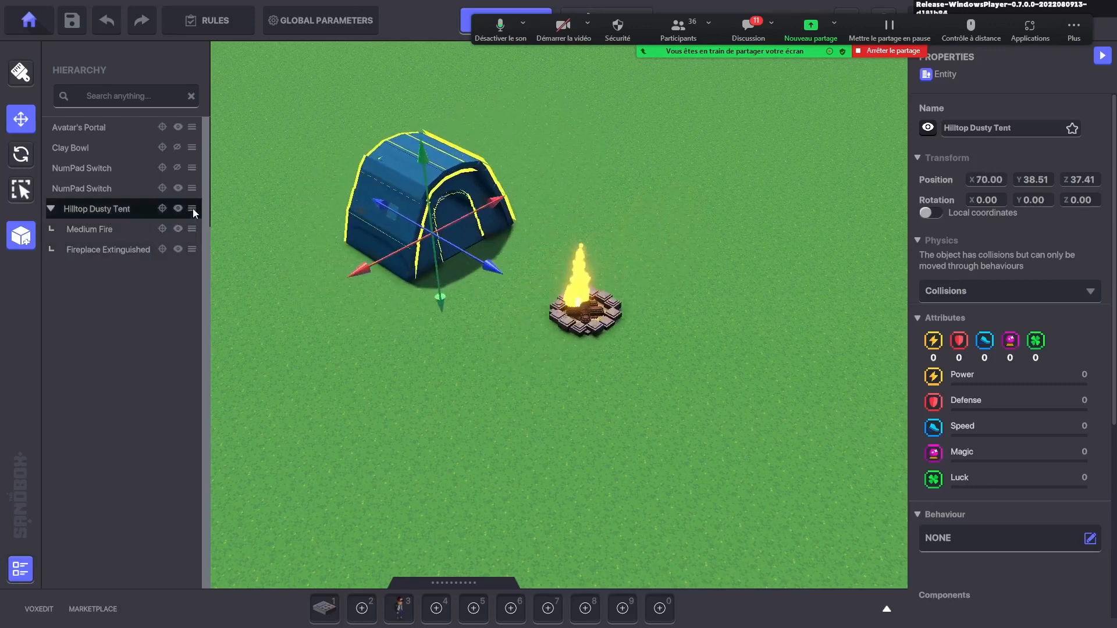
# - Save the Hilltop Dusty Tent with its children as a new preset named Camp2
pyautogui.click(192, 208)
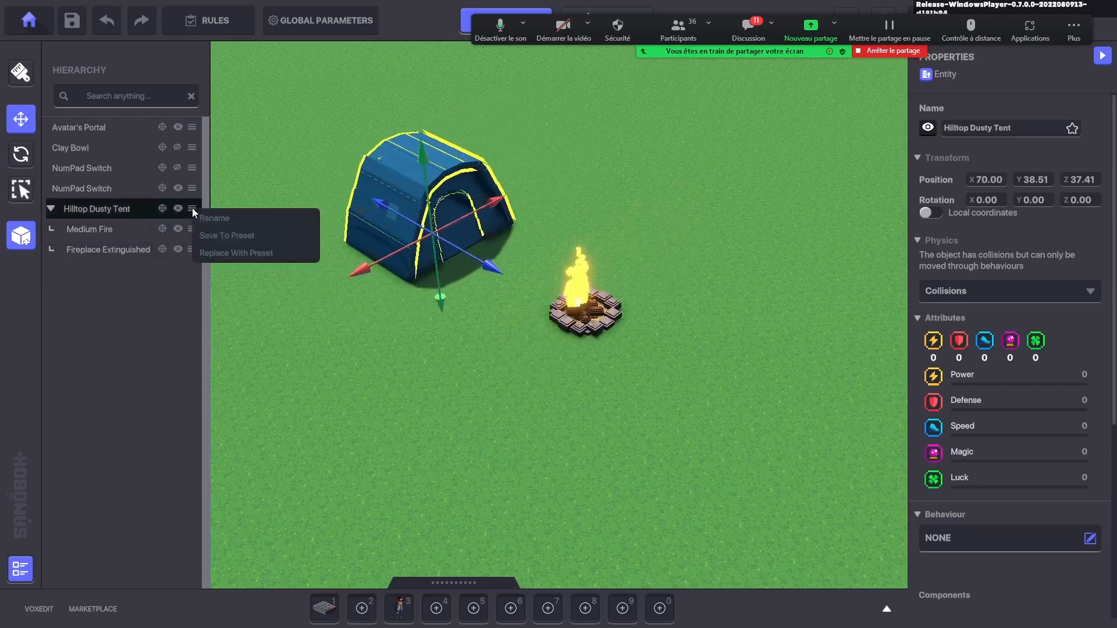
pyautogui.click(233, 236)
pyautogui.click(418, 258)
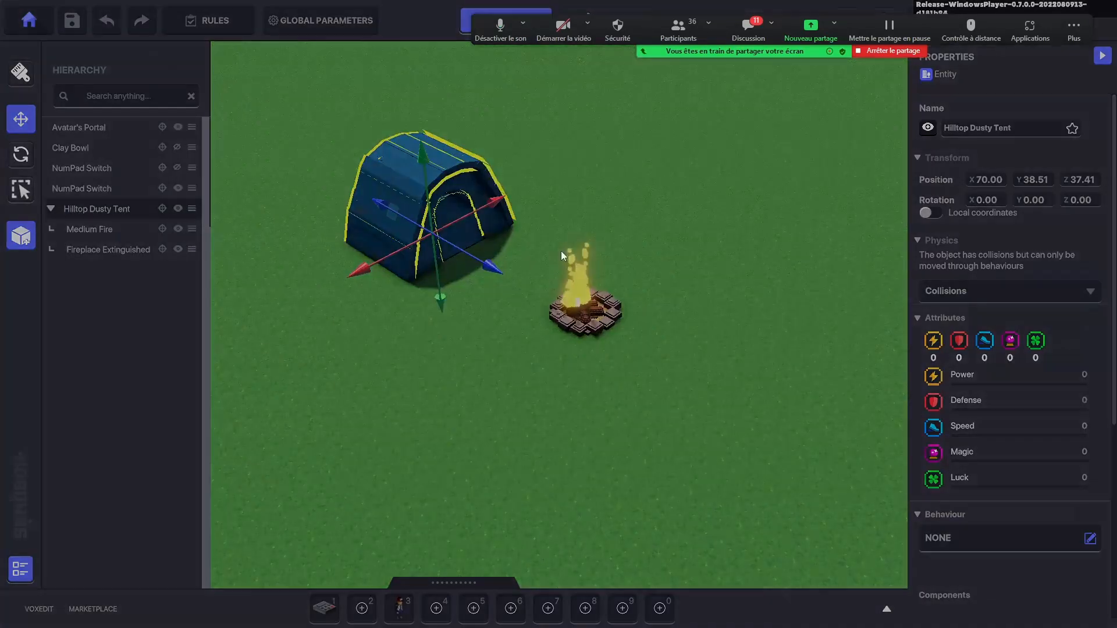
pyautogui.write('Camp2')
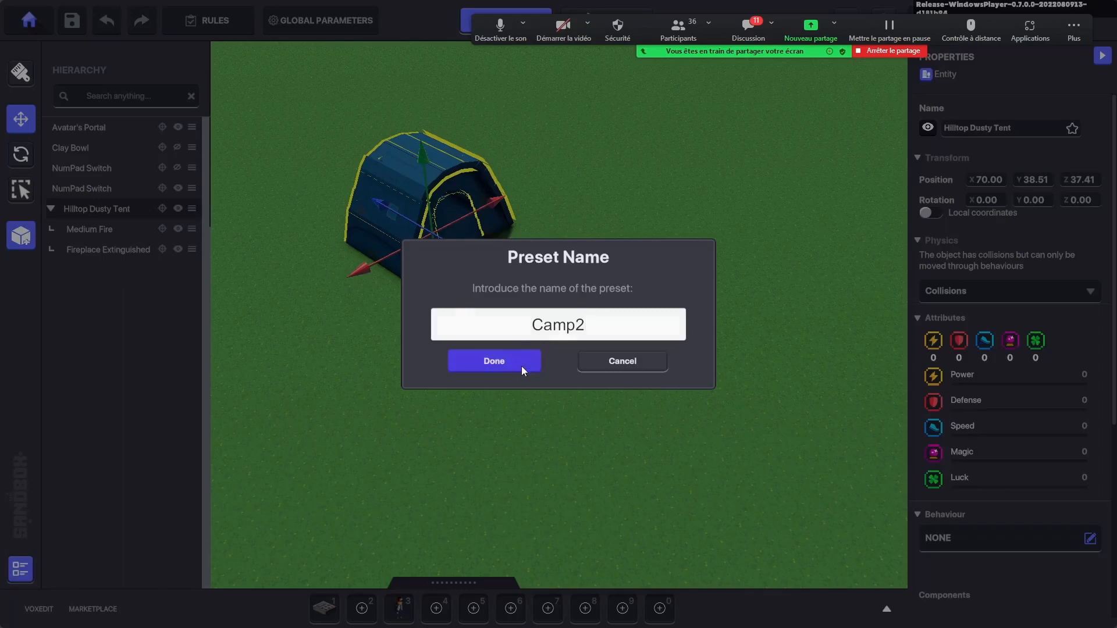
pyautogui.click(521, 365)
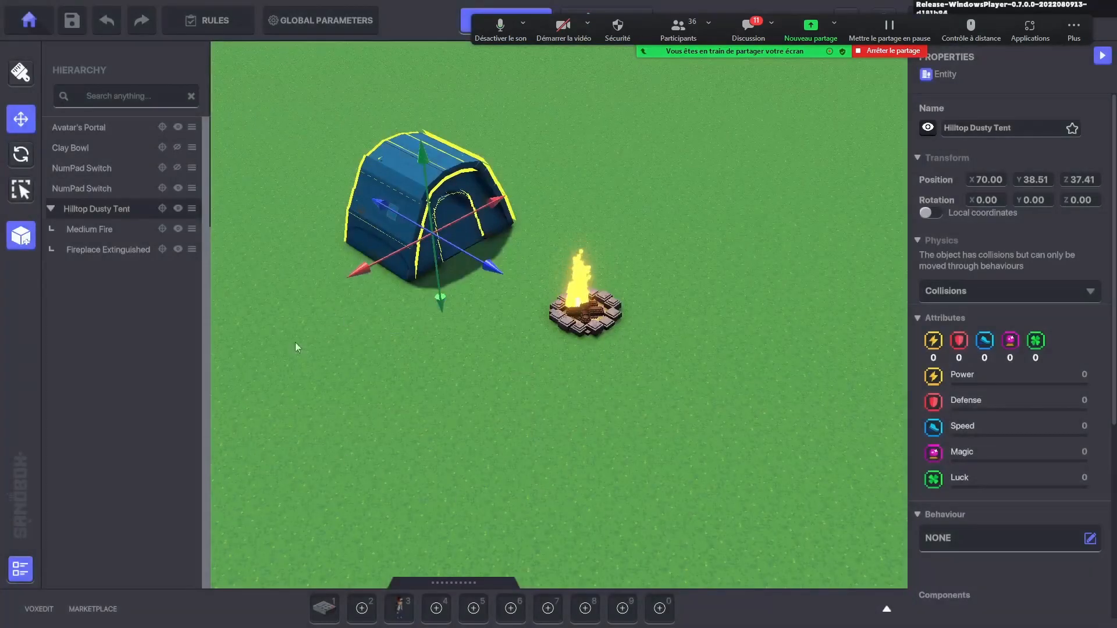
# - Pick the Camp2 preset from the Preset library and place three copies on the grass beyond the stone pillar
pyautogui.click(886, 608)
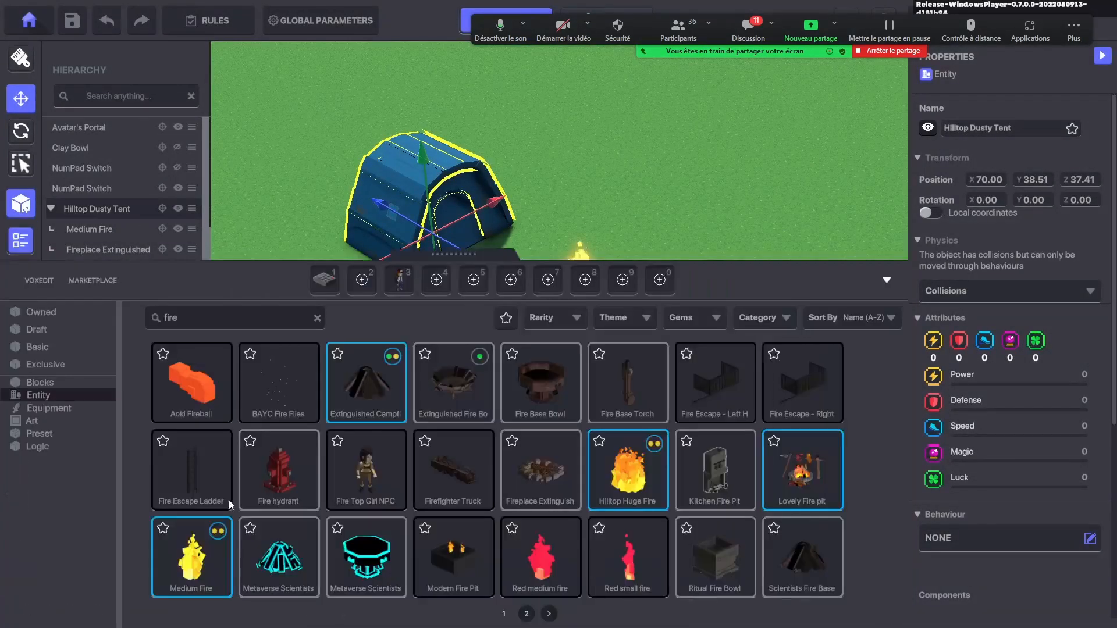
pyautogui.click(64, 433)
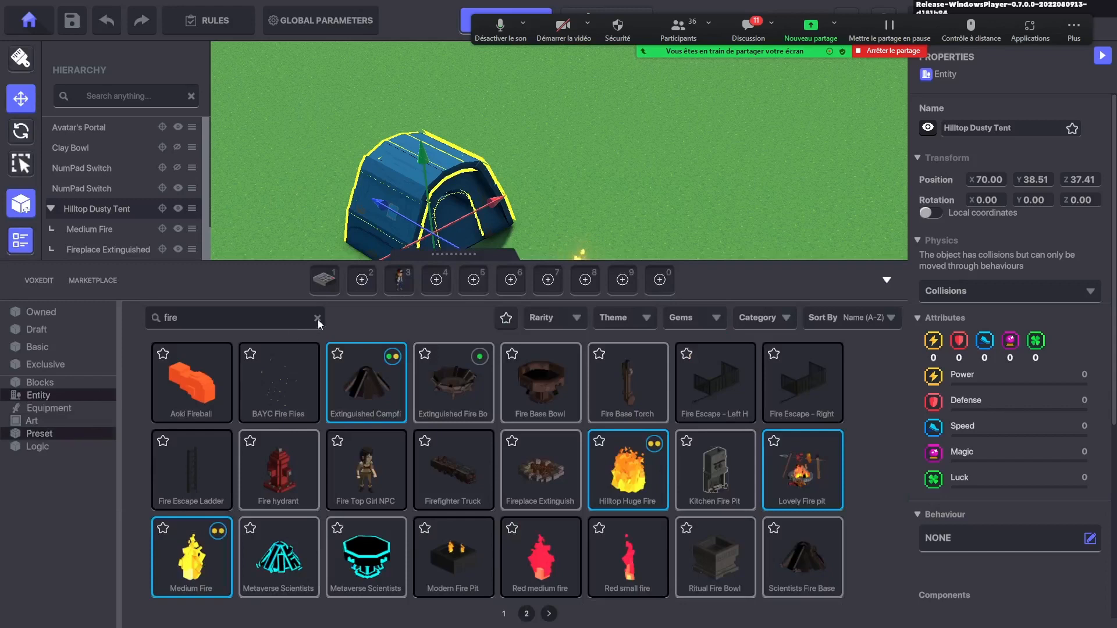
pyautogui.click(317, 318)
pyautogui.click(74, 398)
pyautogui.click(278, 381)
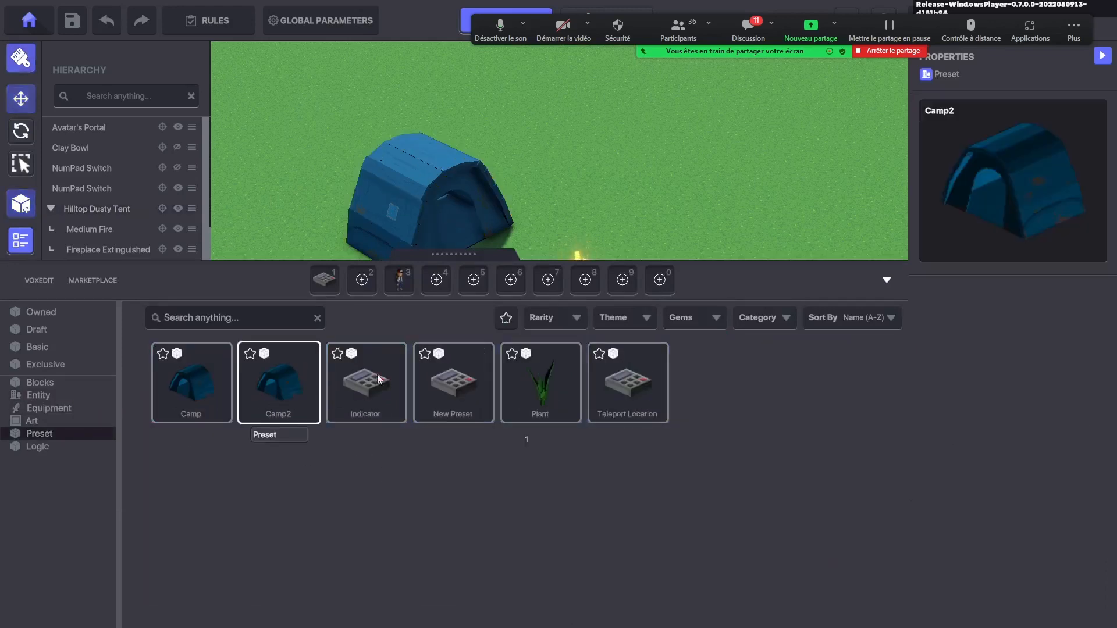
pyautogui.click(883, 284)
pyautogui.press('d')
pyautogui.scroll(-4, 665, 306)
pyautogui.click(412, 158)
pyautogui.click(622, 121)
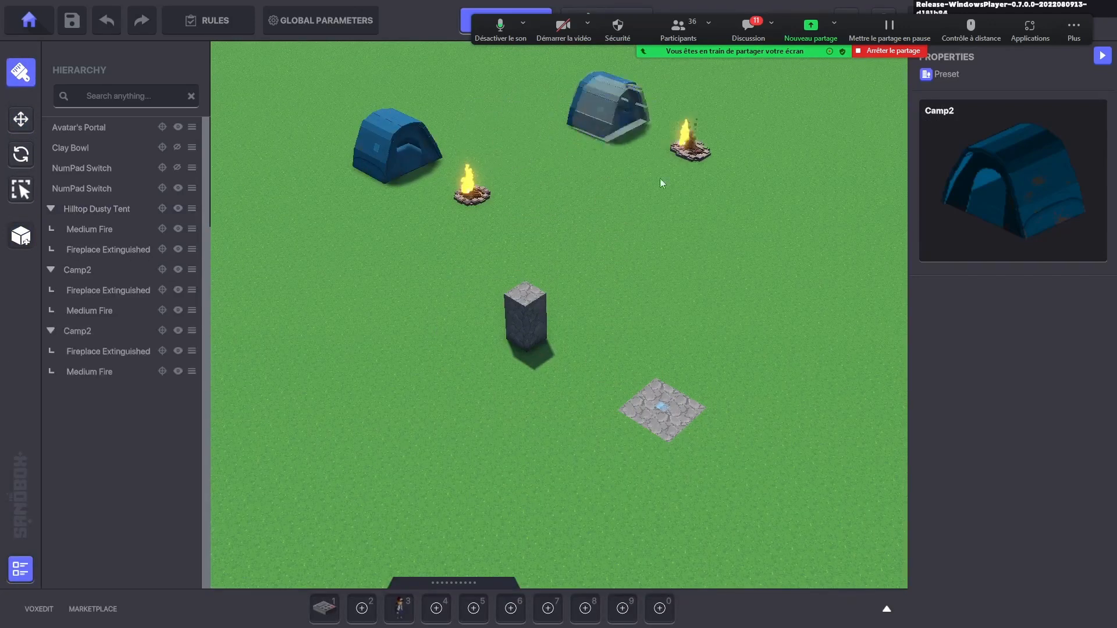
pyautogui.press('w')
pyautogui.press('d')
pyautogui.scroll(-3, 523, 223)
pyautogui.click(407, 189)
pyautogui.press('a')
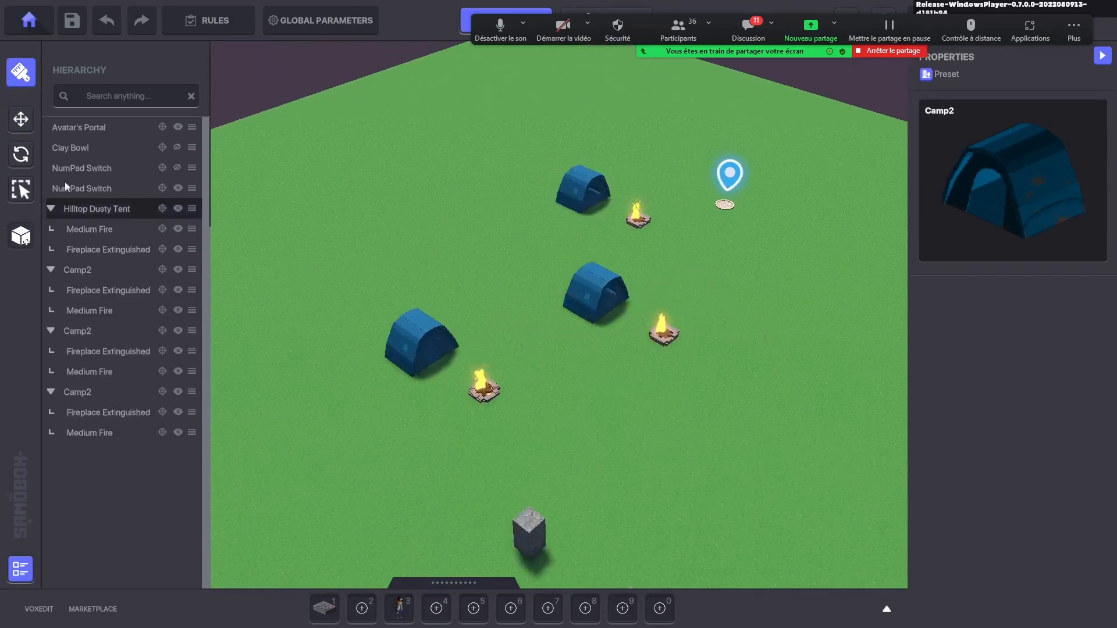
pyautogui.click(21, 120)
# - Place one copy of the Camp preset on an empty area of grass away from the Camp2 copies
pyautogui.press('a')
pyautogui.press('s')
pyautogui.press('d')
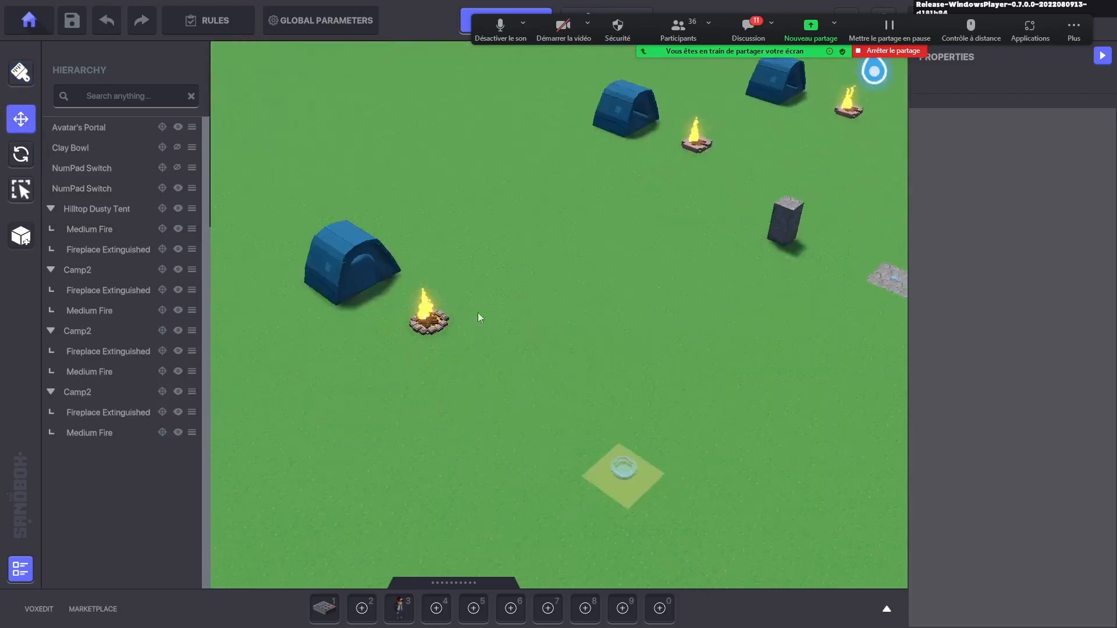
pyautogui.press('w')
pyautogui.press('d')
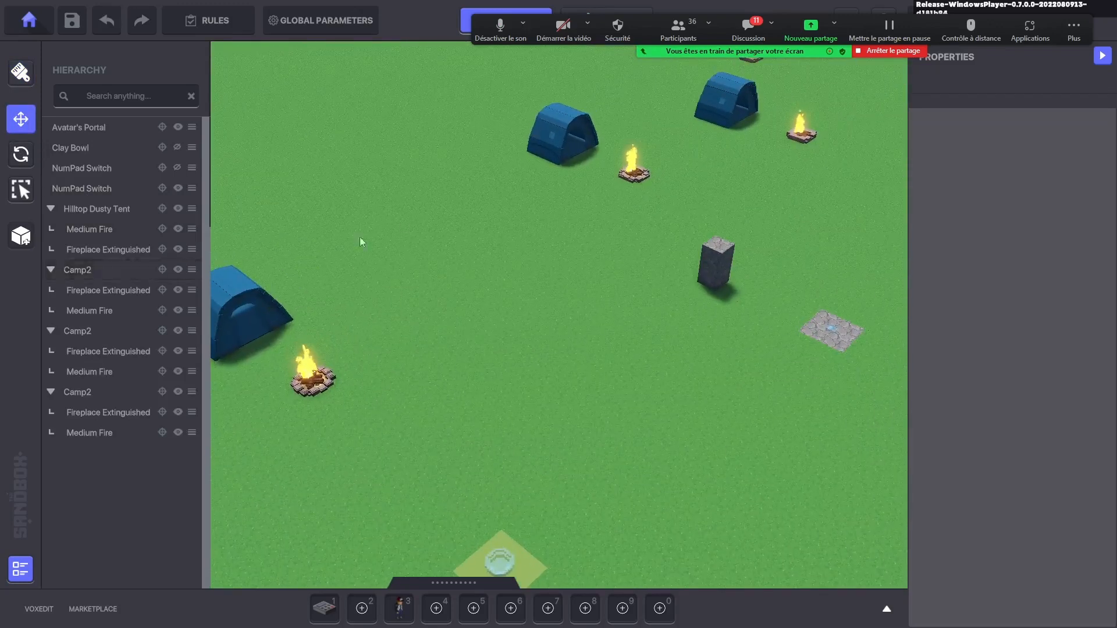
pyautogui.press('w')
pyautogui.press('d')
pyautogui.click(887, 613)
pyautogui.click(195, 388)
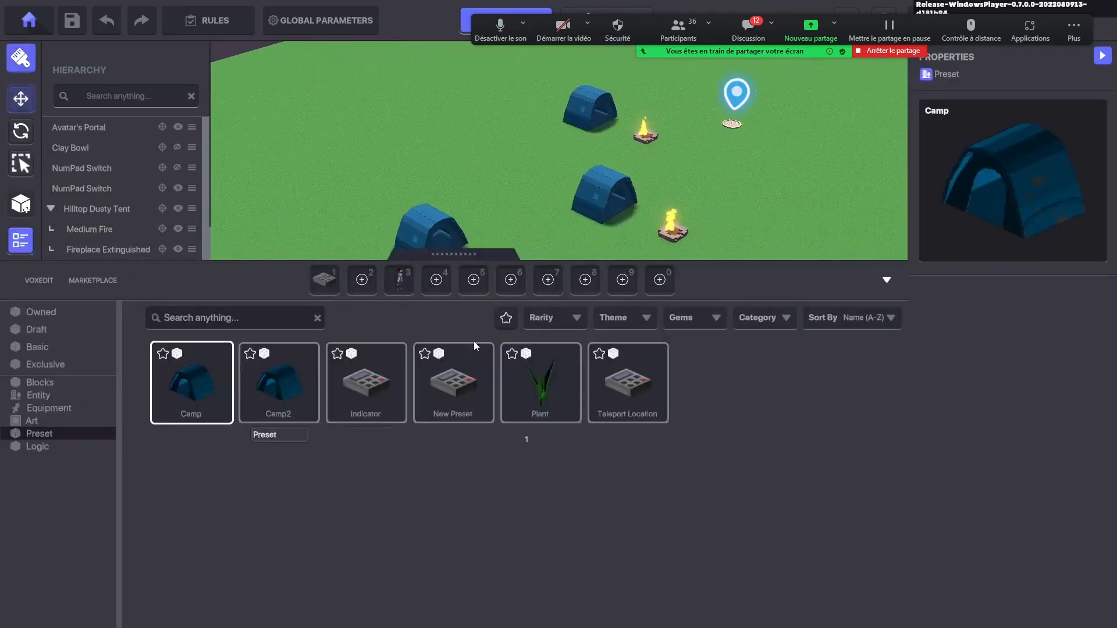
pyautogui.click(887, 280)
pyautogui.press('d')
pyautogui.click(622, 322)
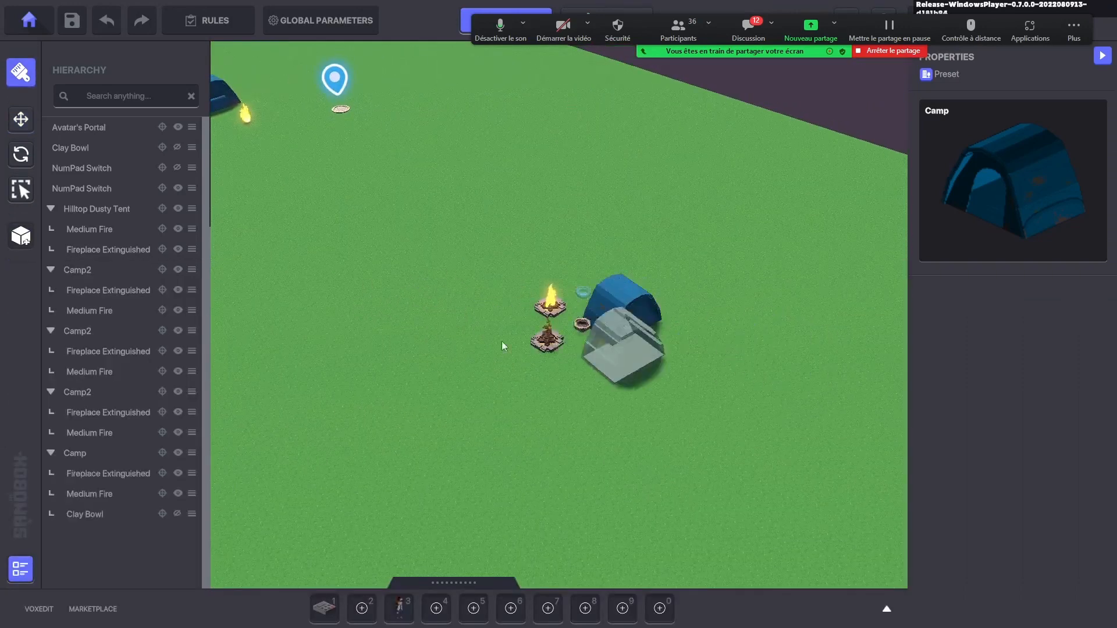
pyautogui.click(21, 119)
# - Examine the Speaker and Indicator components of the Clay Bowl in the placed Camp, including the message sent when spoken
pyautogui.scroll(2, 591, 295)
pyautogui.click(585, 285)
pyautogui.moveTo(488, 333); pyautogui.dragTo(612, 296, button='right')
pyautogui.moveTo(693, 330); pyautogui.dragTo(689, 352, button='right')
pyautogui.scroll(3, 607, 343)
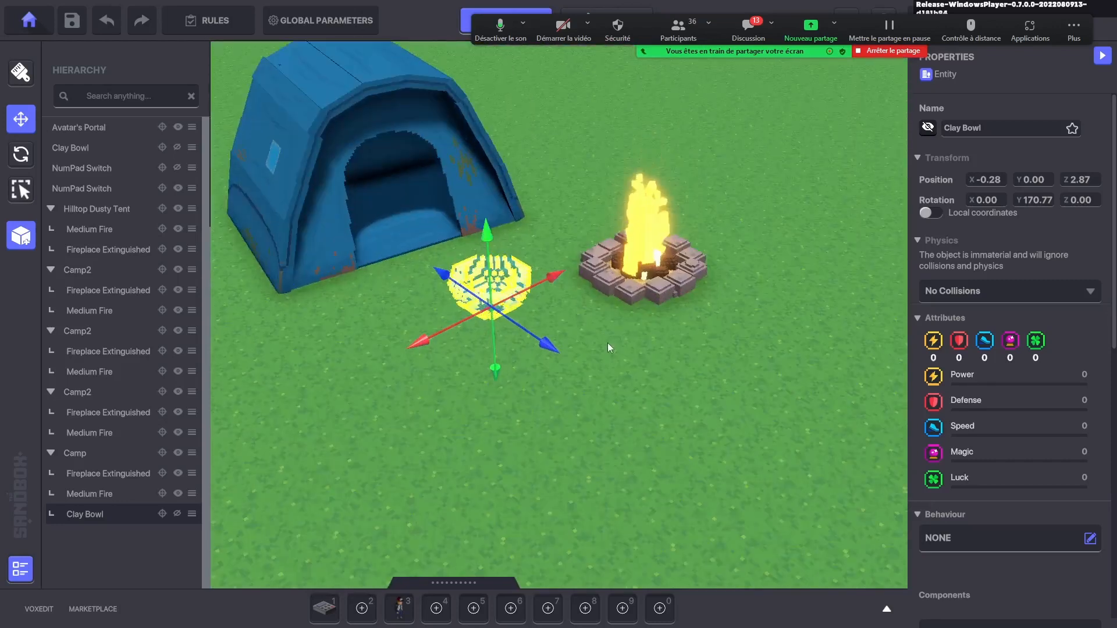
pyautogui.scroll(-5, 1065, 434)
pyautogui.scroll(-3, 1020, 487)
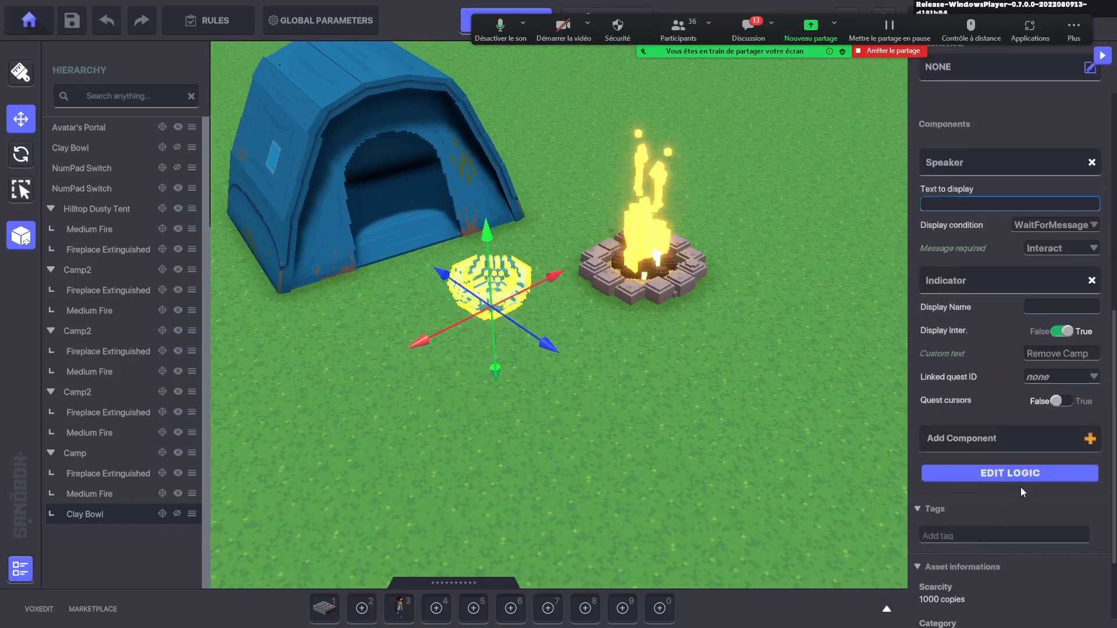
pyautogui.click(1022, 476)
pyautogui.scroll(-5, 1003, 459)
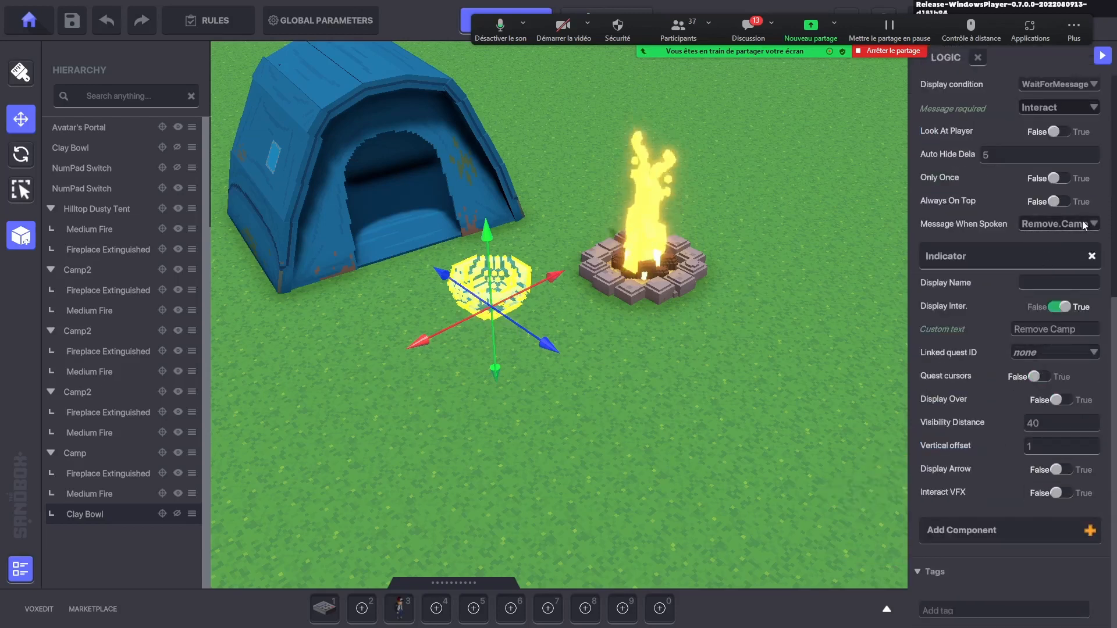
# - Examine the Plant behaviour of the Camp tent and its Message to Destroy, viewing the camp from several angles
pyautogui.click(333, 160)
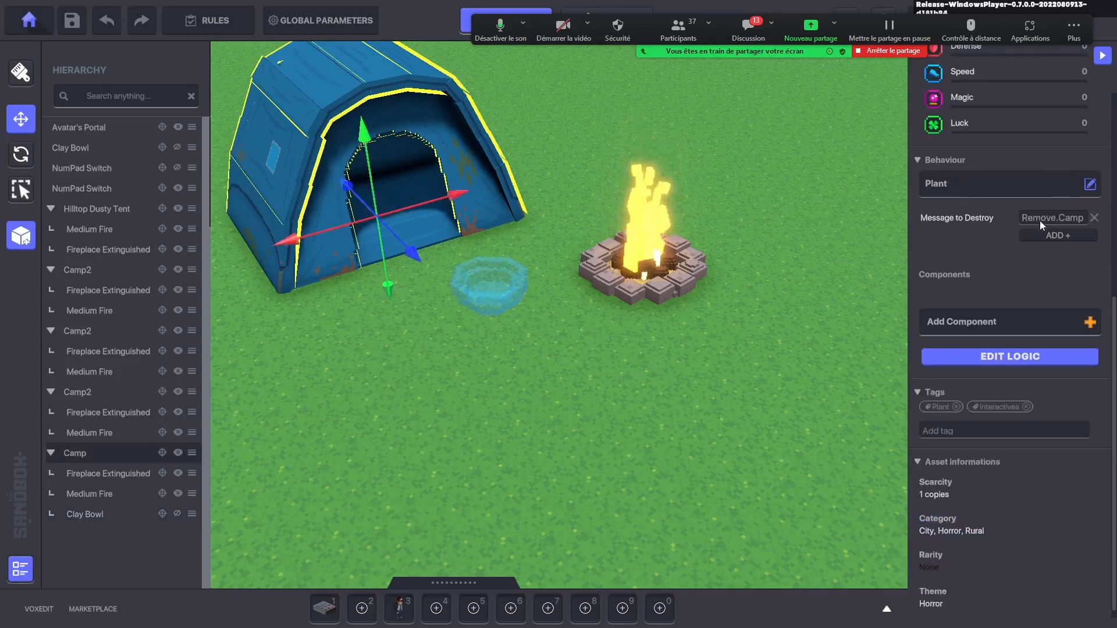
pyautogui.moveTo(480, 215); pyautogui.dragTo(549, 255, button='middle')
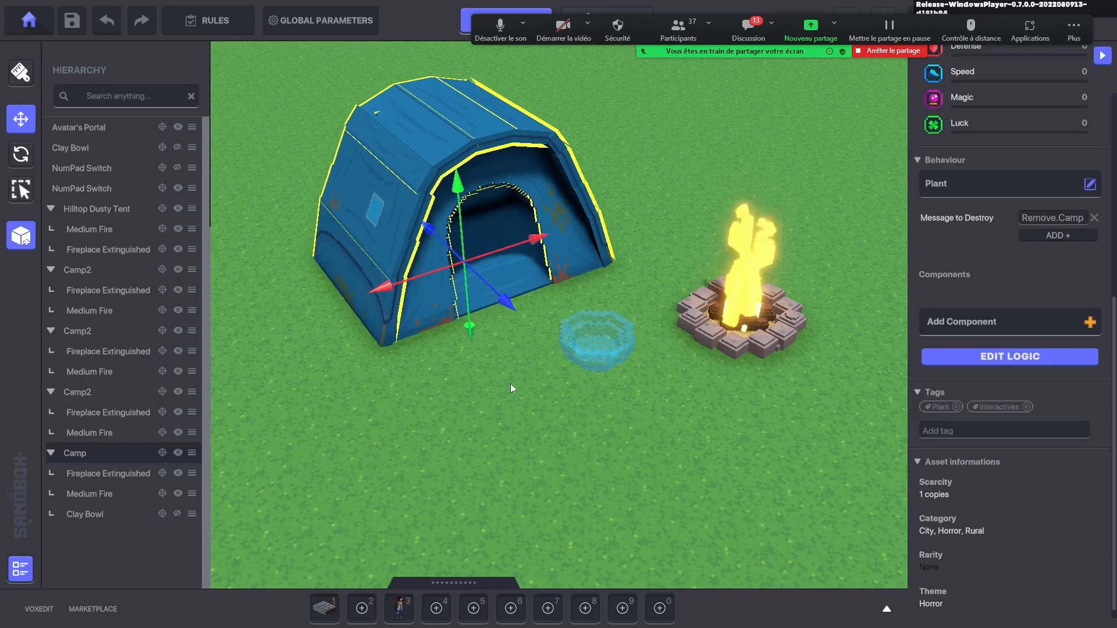
pyautogui.moveTo(538, 472); pyautogui.dragTo(648, 398, button='right')
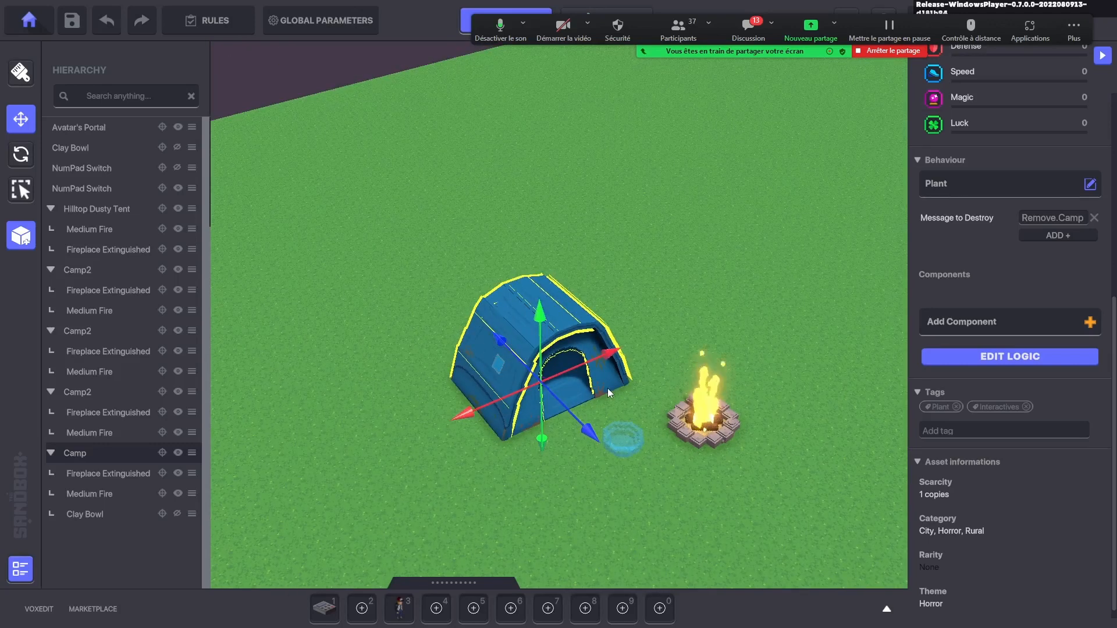
pyautogui.moveTo(625, 396); pyautogui.dragTo(585, 416, button='right')
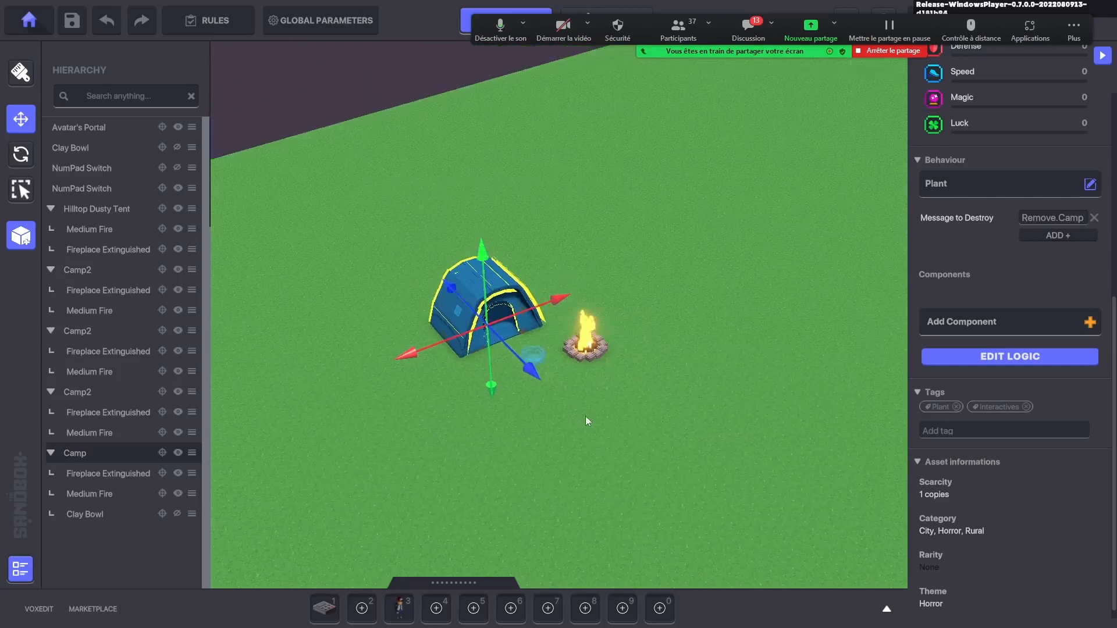
pyautogui.click(613, 460)
pyautogui.moveTo(661, 454); pyautogui.dragTo(636, 452, button='right')
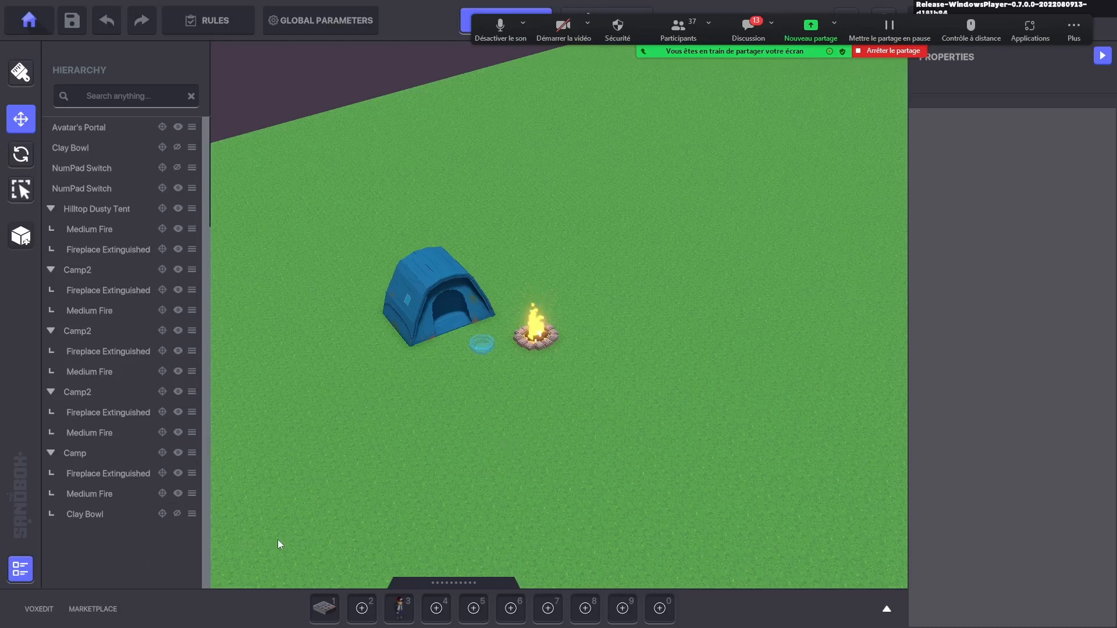
# - Hide the object hierarchy to enlarge the view of the camp
pyautogui.click(22, 571)
pyautogui.moveTo(488, 434); pyautogui.dragTo(485, 457, button='middle')
pyautogui.scroll(3, 486, 449)
pyautogui.scroll(-3, 485, 457)
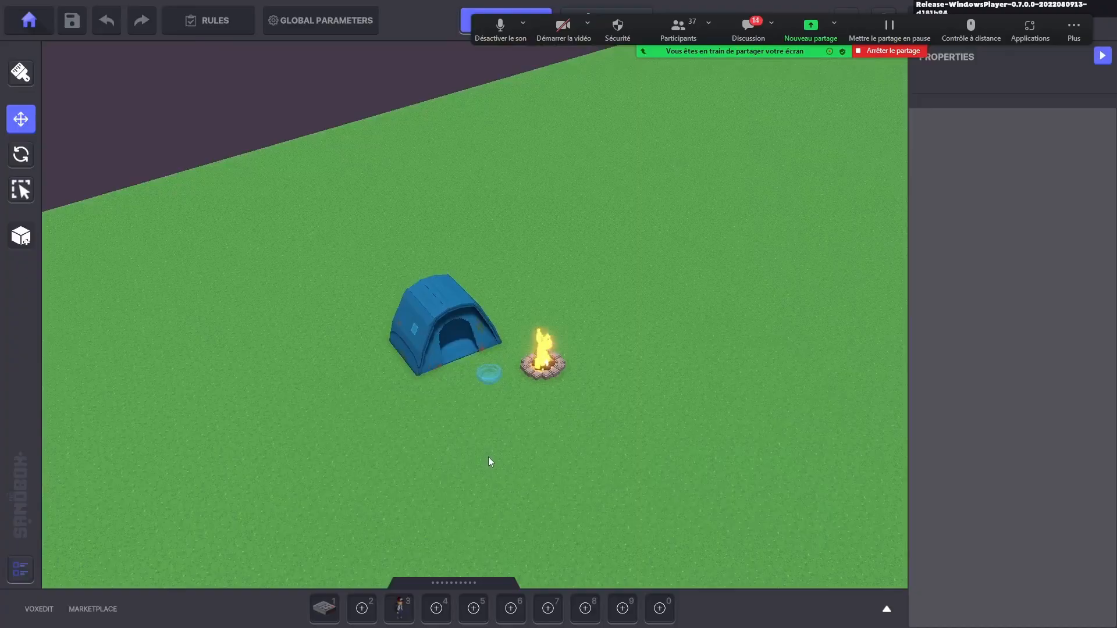